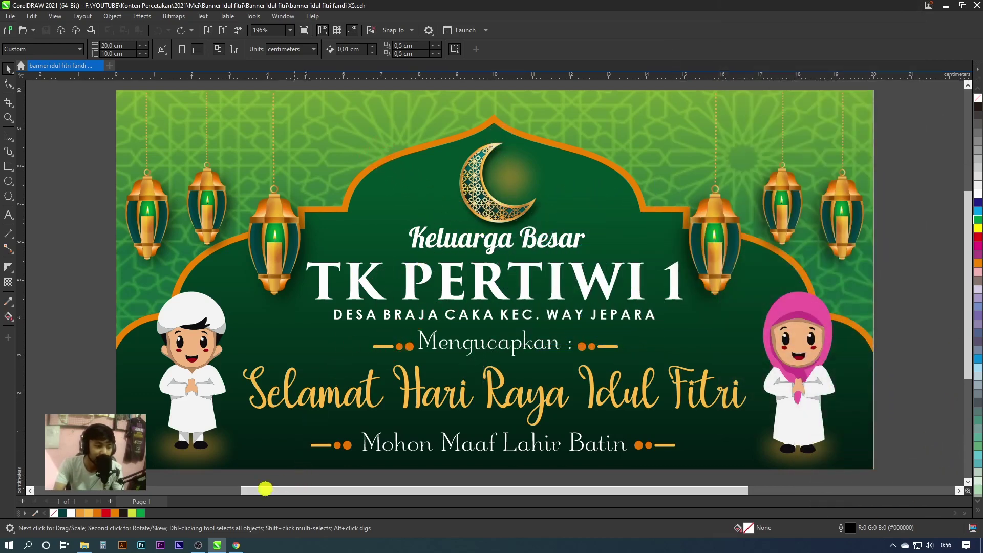
# Step: Open the Banner Idul fitri project folder from the taskbar, over the finished banner in CorelDRAW
pyautogui.click(88, 542)
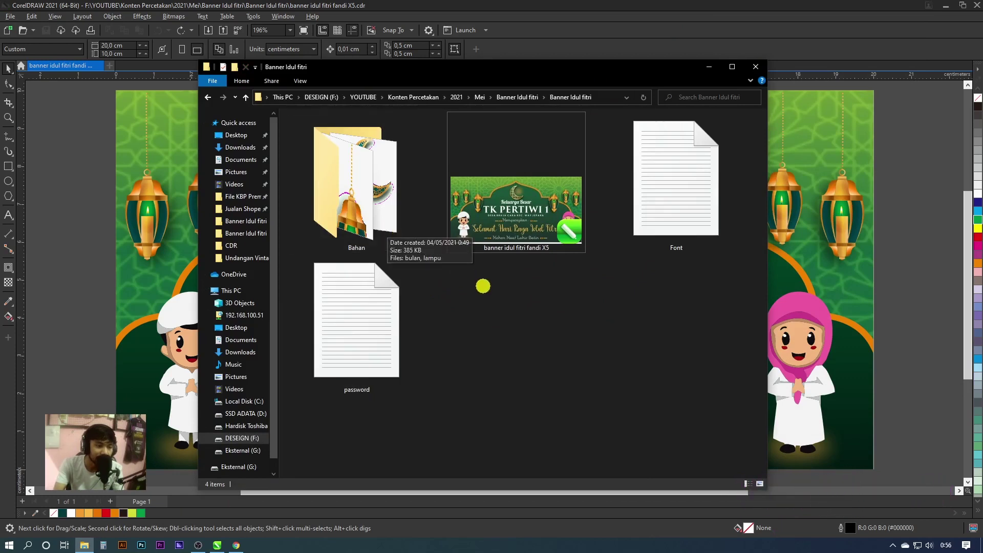
pyautogui.moveTo(355, 184)
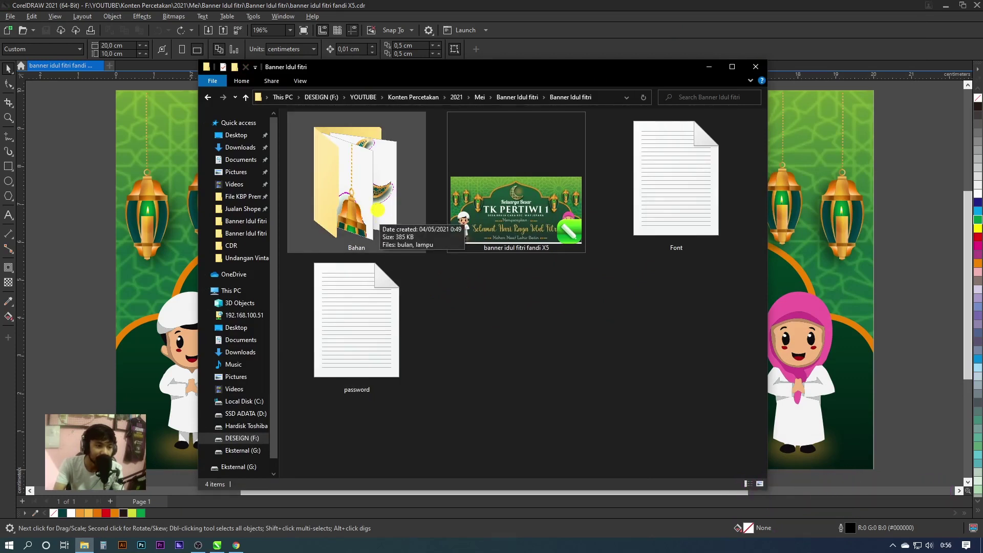
# Step: Preview the lampu and bulan images in the Bahan folder as extra large icons
pyautogui.doubleClick(377, 210)
pyautogui.rightClick(438, 220)
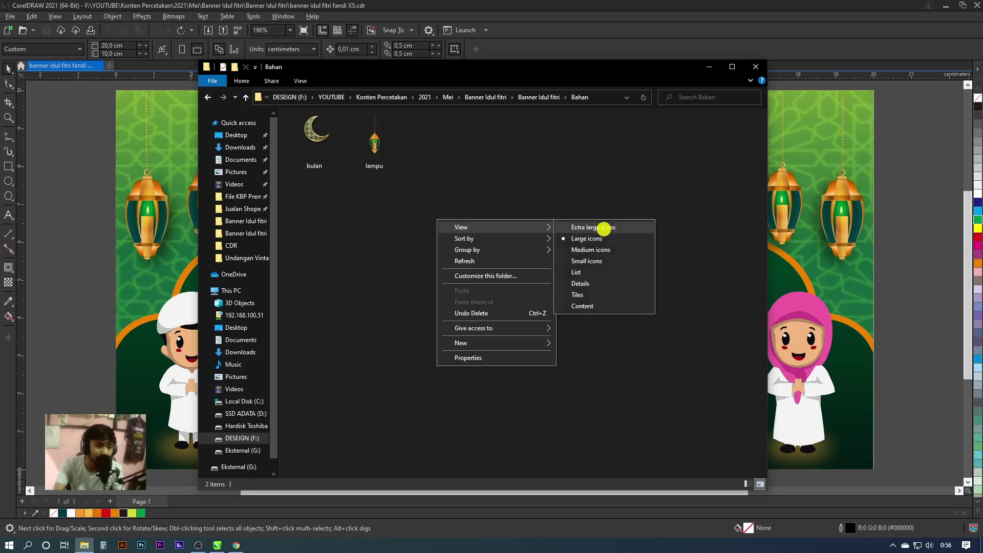
pyautogui.click(604, 229)
pyautogui.click(515, 234)
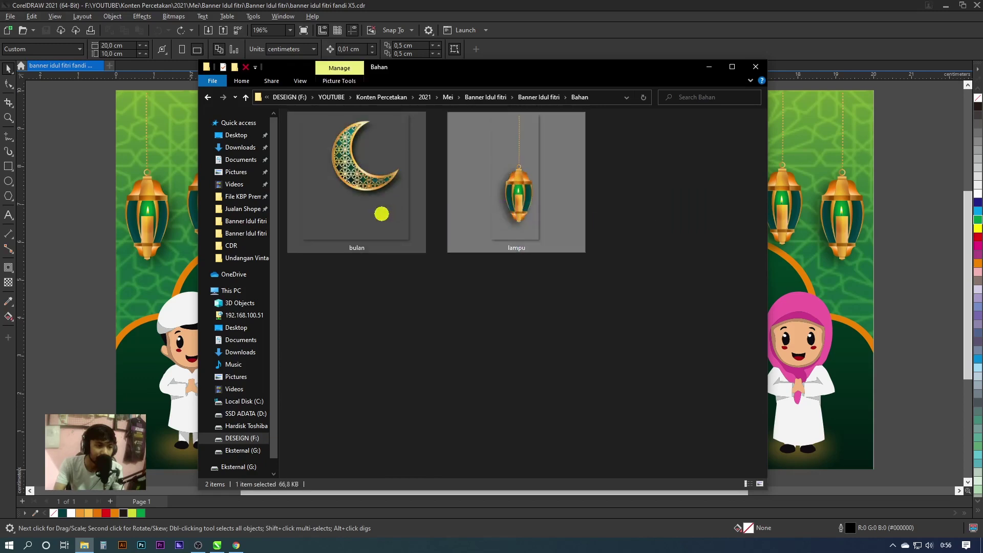
pyautogui.click(381, 214)
pyautogui.click(442, 191)
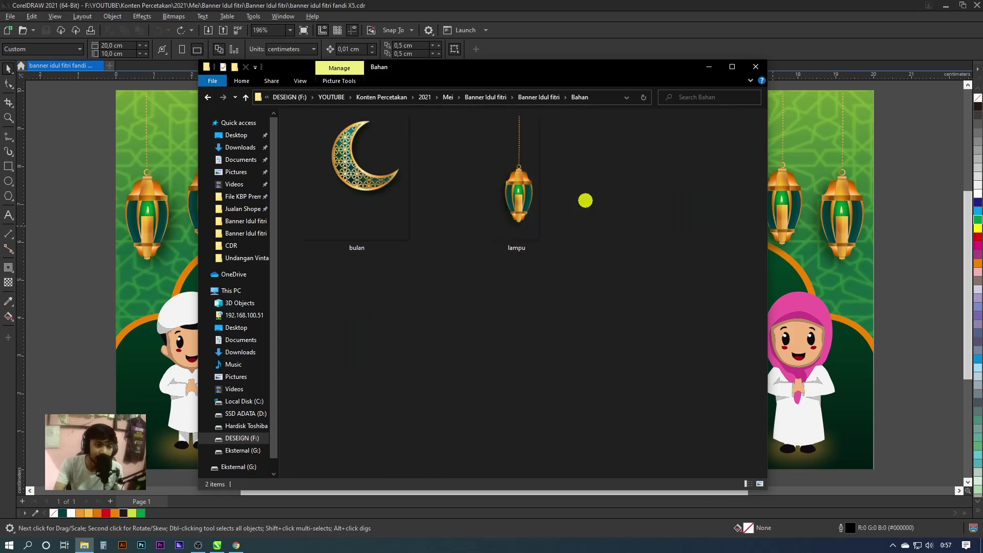
# Step: Return to the project folder and open the Font text file
pyautogui.press('BackSpace')
pyautogui.click(535, 207)
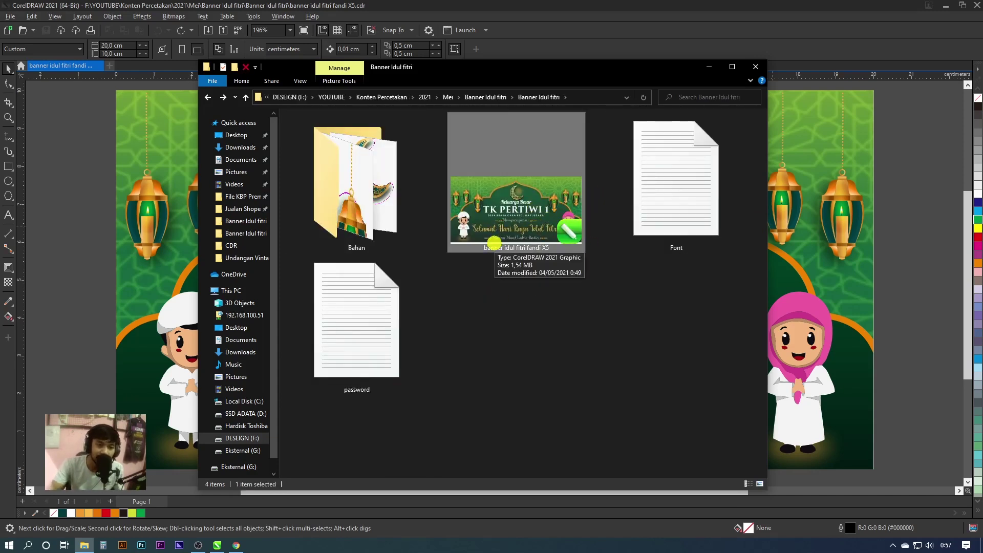
pyautogui.click(519, 270)
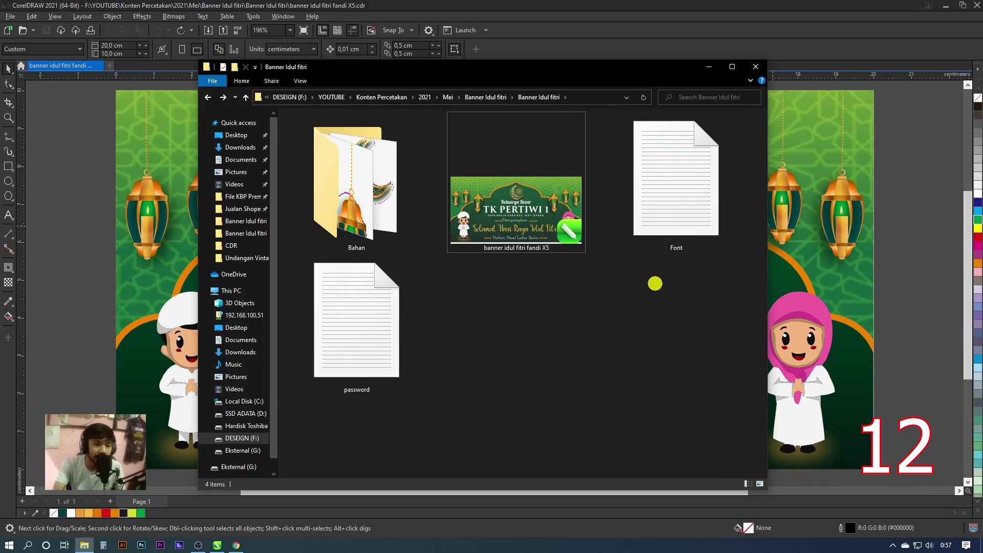
pyautogui.doubleClick(677, 218)
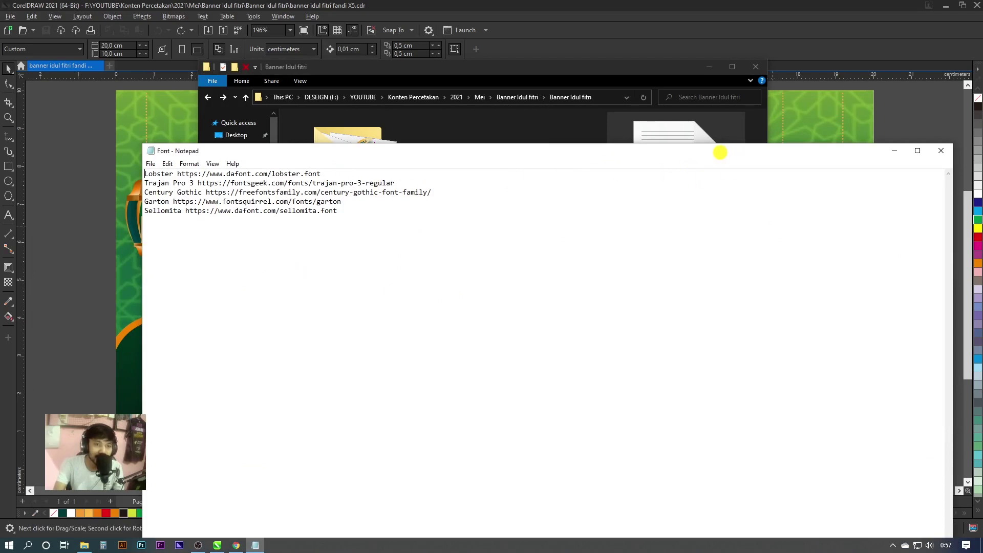
# Step: Copy the Lobster font line with its dafont link from the Notepad font list
pyautogui.moveTo(720, 152); pyautogui.dragTo(691, 148)
pyautogui.click(367, 166)
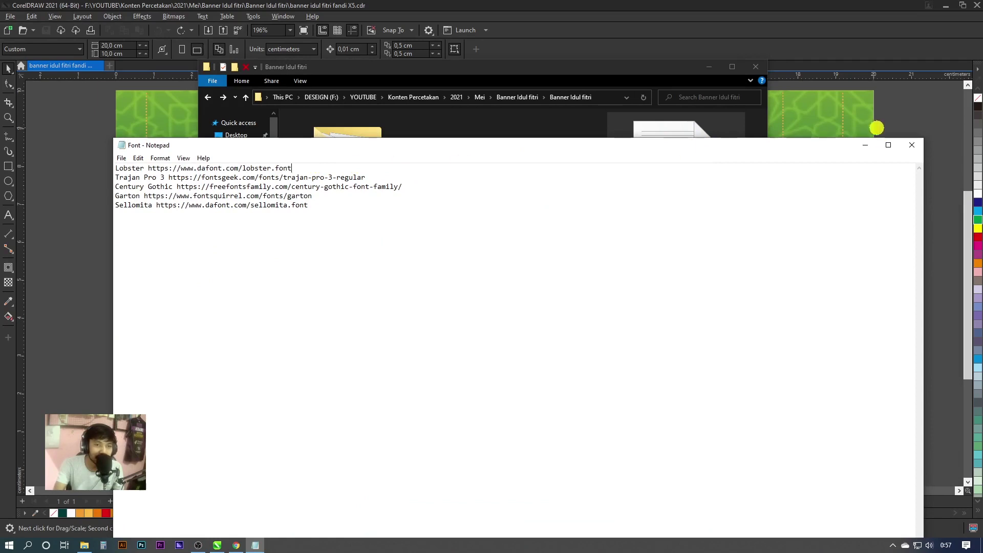
pyautogui.moveTo(306, 171); pyautogui.dragTo(116, 169)
pyautogui.rightClick(160, 168)
pyautogui.click(182, 201)
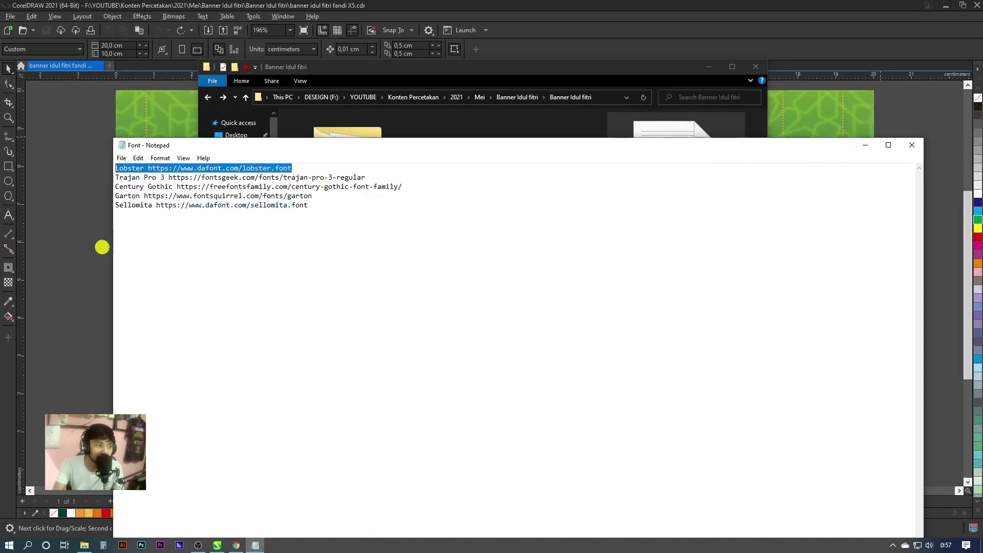
pyautogui.click(236, 545)
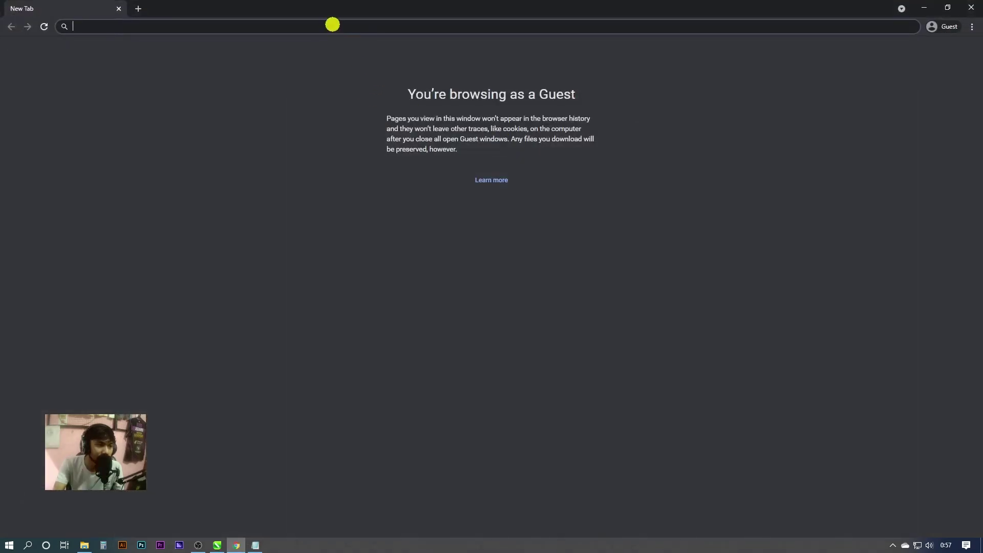
# Step: Search Chrome for the copied Lobster line and open the Lobster Font page on dafont.com
pyautogui.click(333, 25)
pyautogui.hotkey('ctrl', 'v')
pyautogui.click(248, 44)
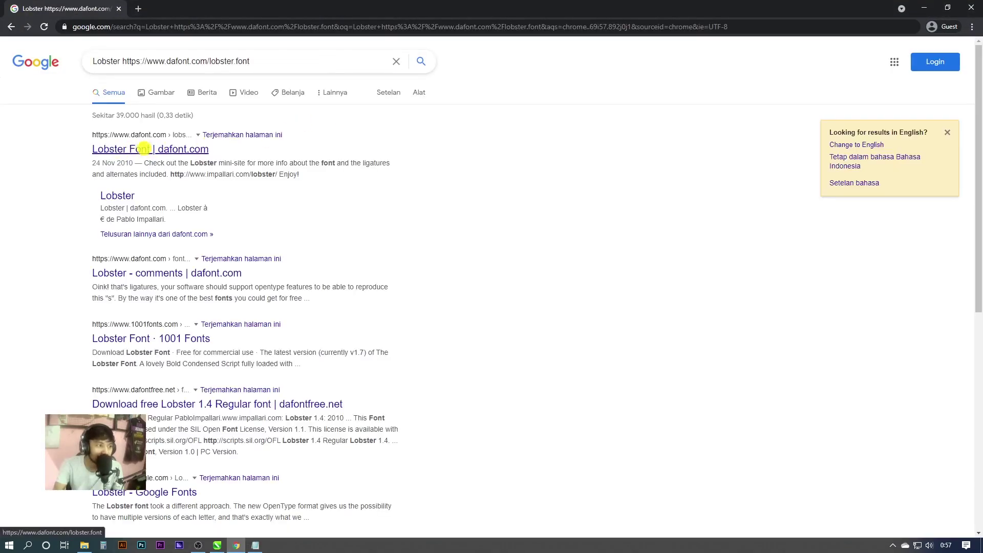
pyautogui.click(138, 149)
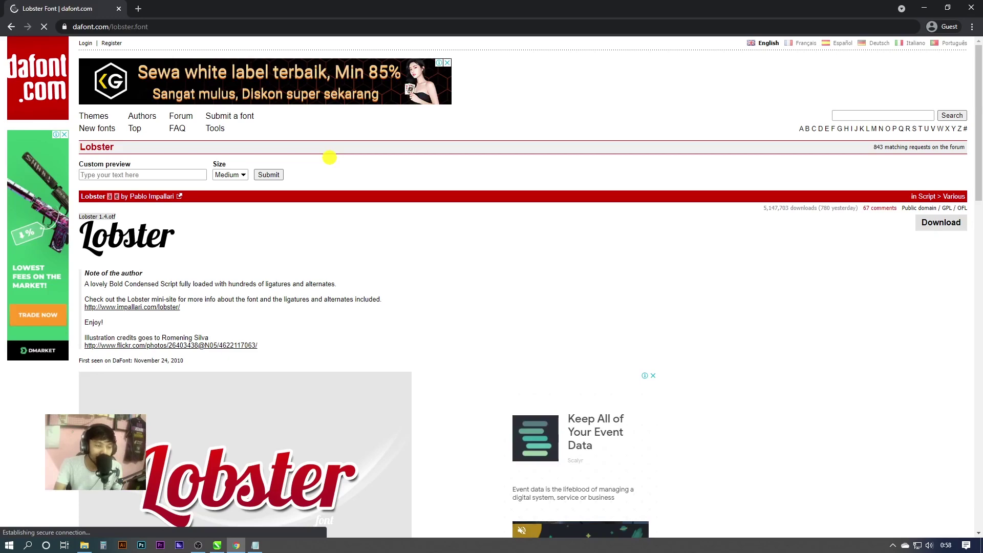
# Step: Scroll through the Lobster Font page, then minimize Chrome back to the font list
pyautogui.scroll(-2, 422, 279)
pyautogui.scroll(-1, 422, 279)
pyautogui.scroll(-3, 391, 268)
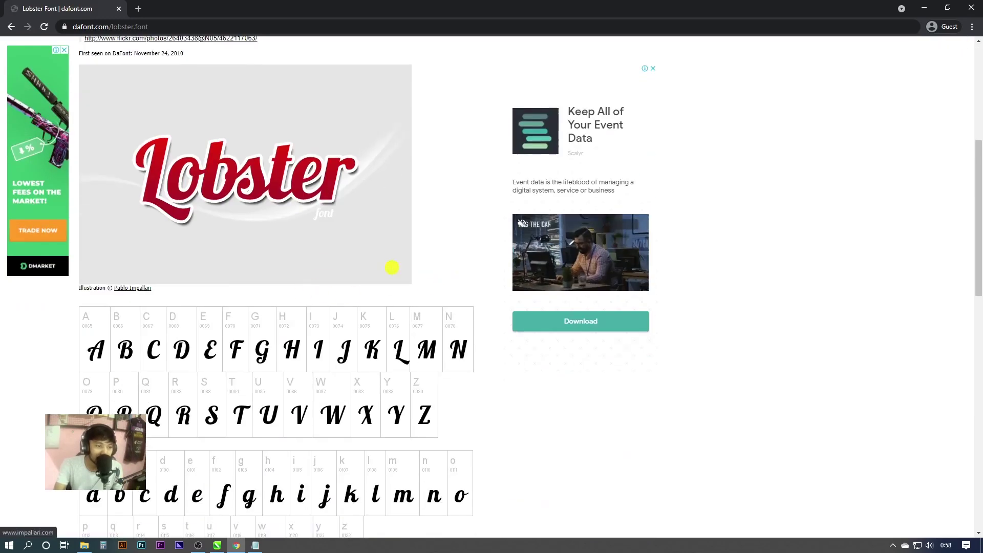
pyautogui.scroll(4, 333, 275)
pyautogui.scroll(2, 332, 276)
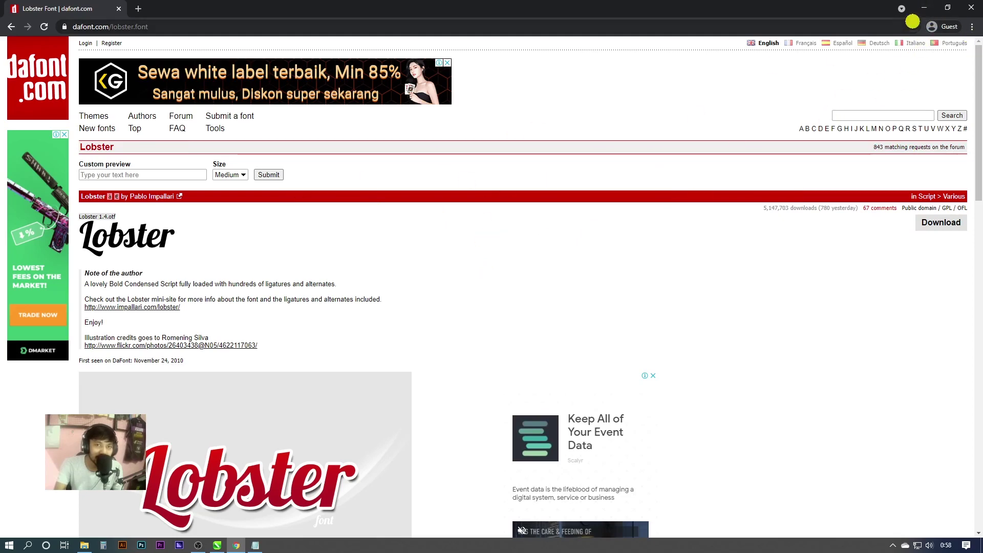
pyautogui.click(925, 7)
pyautogui.click(234, 196)
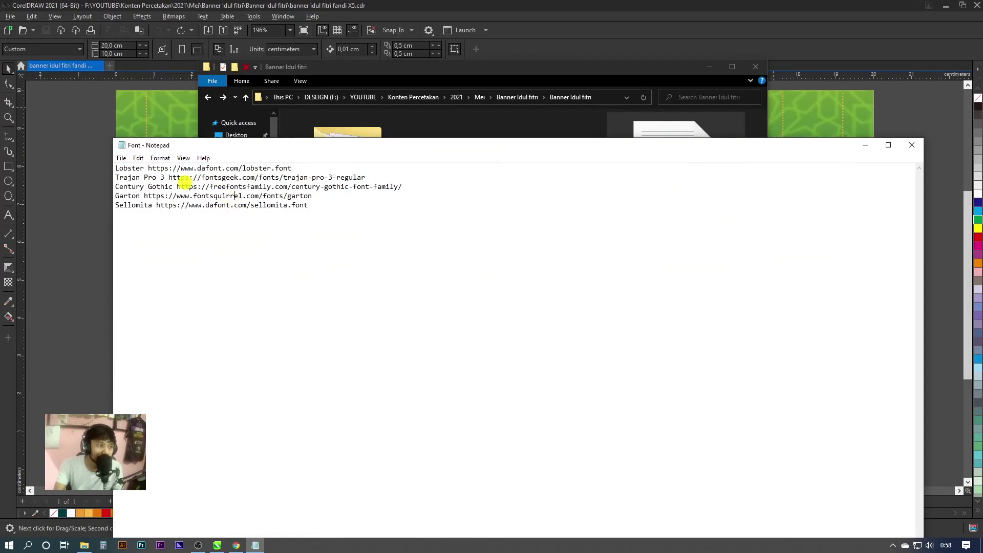
# Step: Close the Notepad font list and minimize File Explorer to reveal the finished banner
pyautogui.moveTo(251, 145)
pyautogui.mouseDown()
pyautogui.moveTo(424, 157)
pyautogui.moveTo(318, 145)
pyautogui.moveTo(344, 133)
pyautogui.mouseUp()
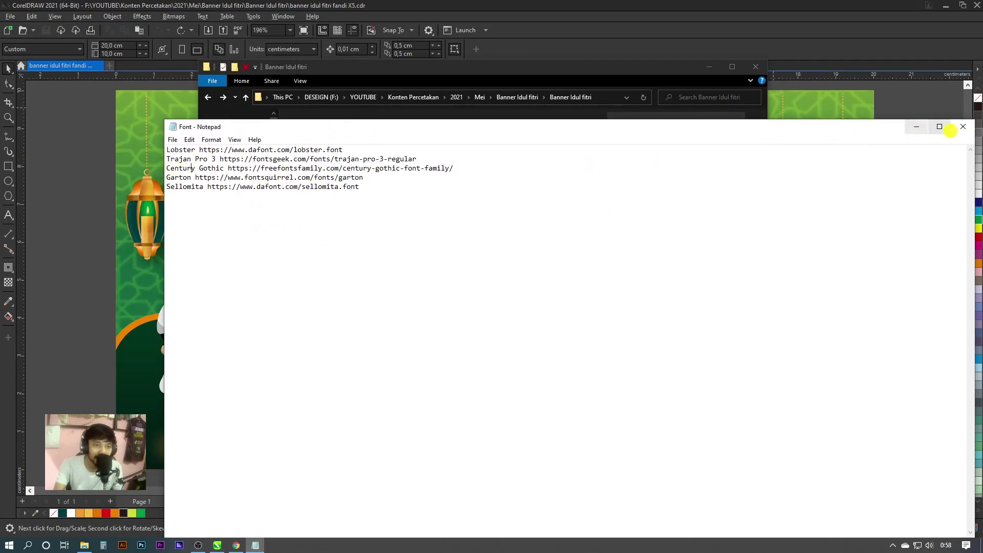
pyautogui.click(962, 128)
pyautogui.click(400, 291)
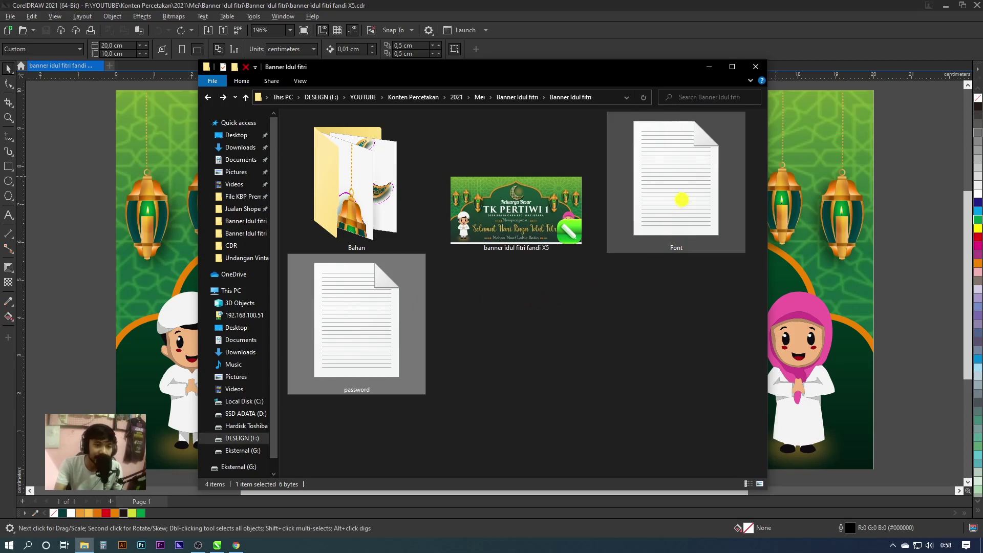
pyautogui.press('super+Down')
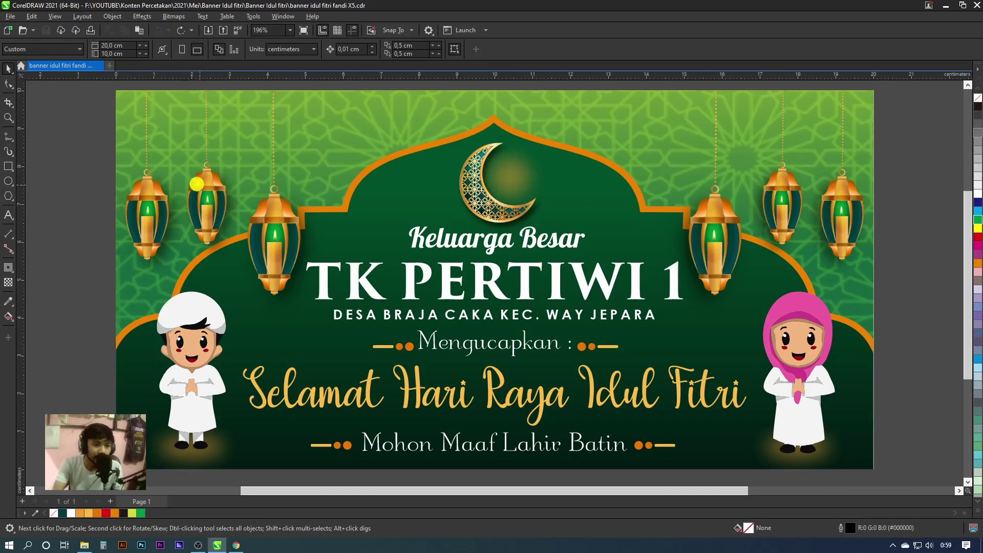
# Step: Create a new document named 'Banner Idul fitri', 20 cm wide by 10 cm high
pyautogui.click(12, 16)
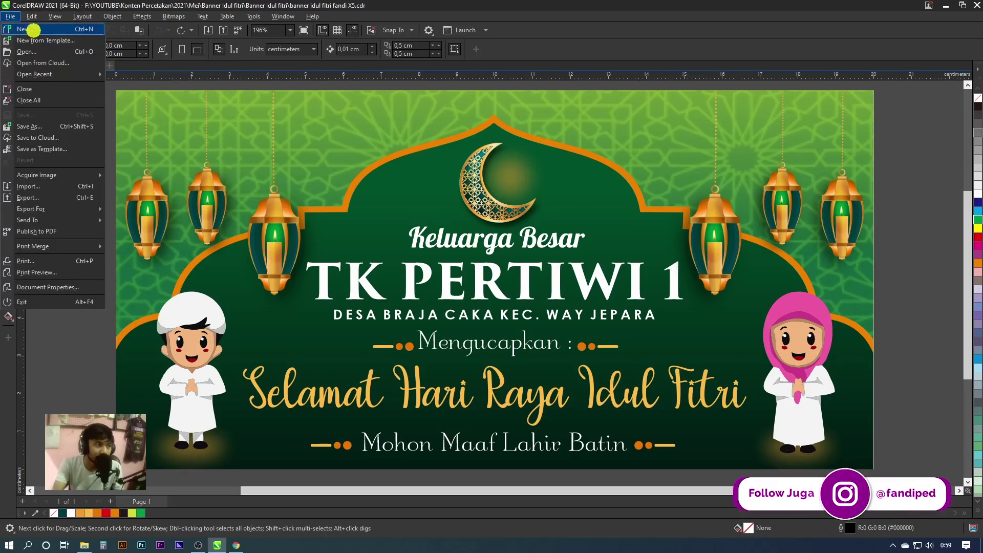
pyautogui.click(31, 28)
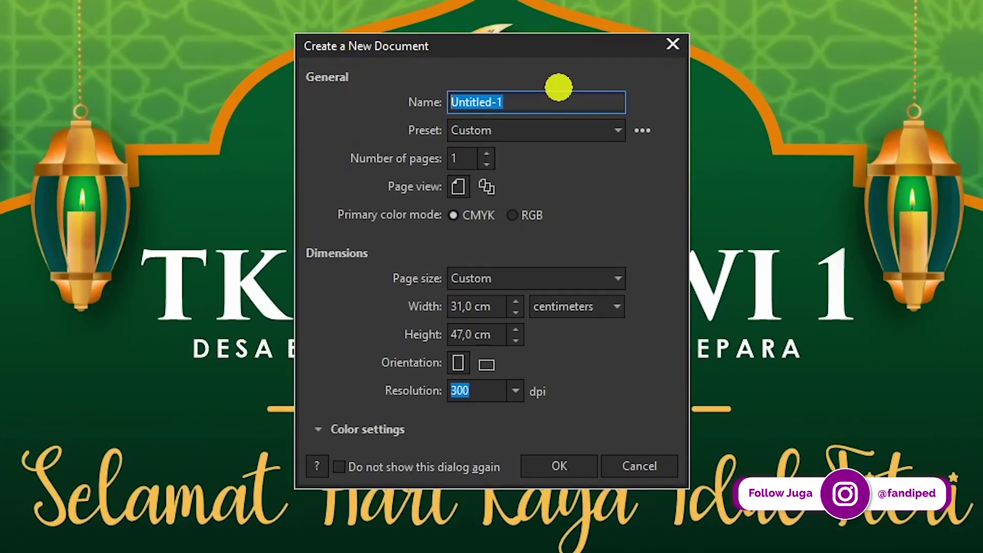
pyautogui.write('Ban')
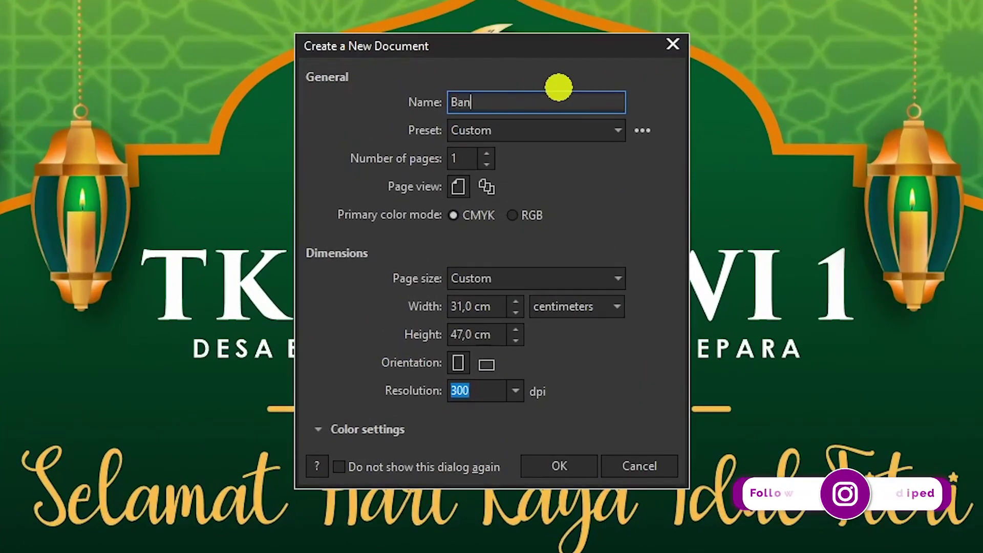
pyautogui.write('ner Idul fitri')
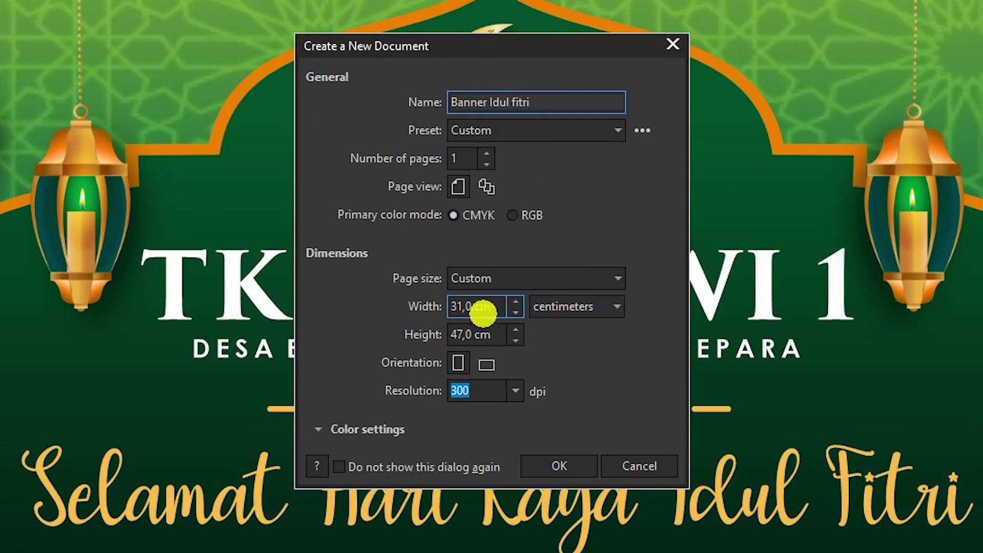
pyautogui.click(499, 307)
pyautogui.doubleClick(499, 308)
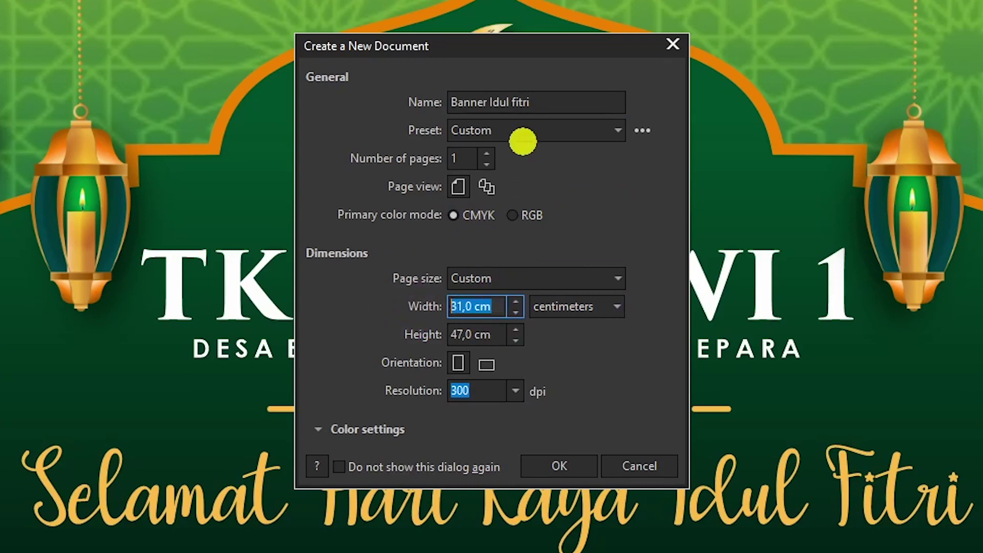
pyautogui.write('20')
pyautogui.press('Tab')
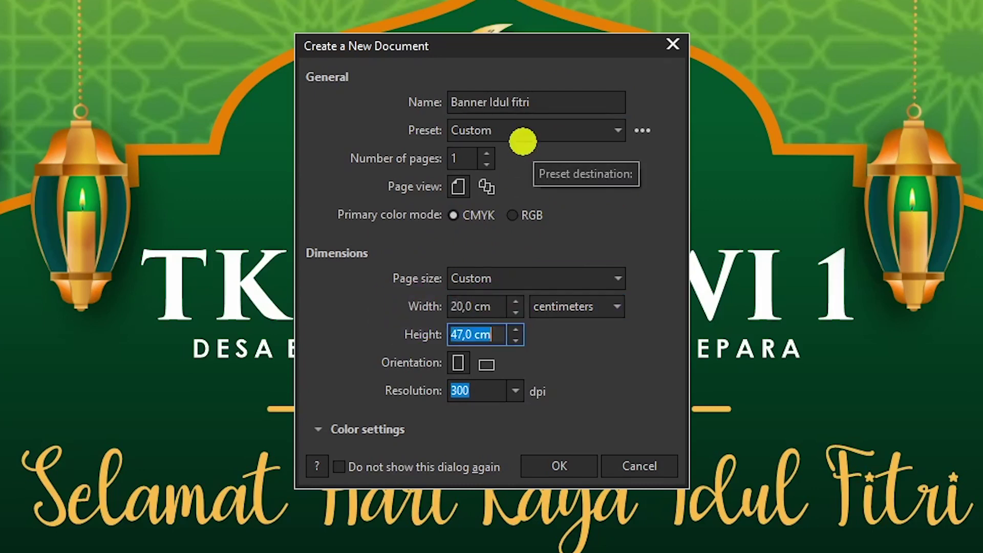
pyautogui.write('10')
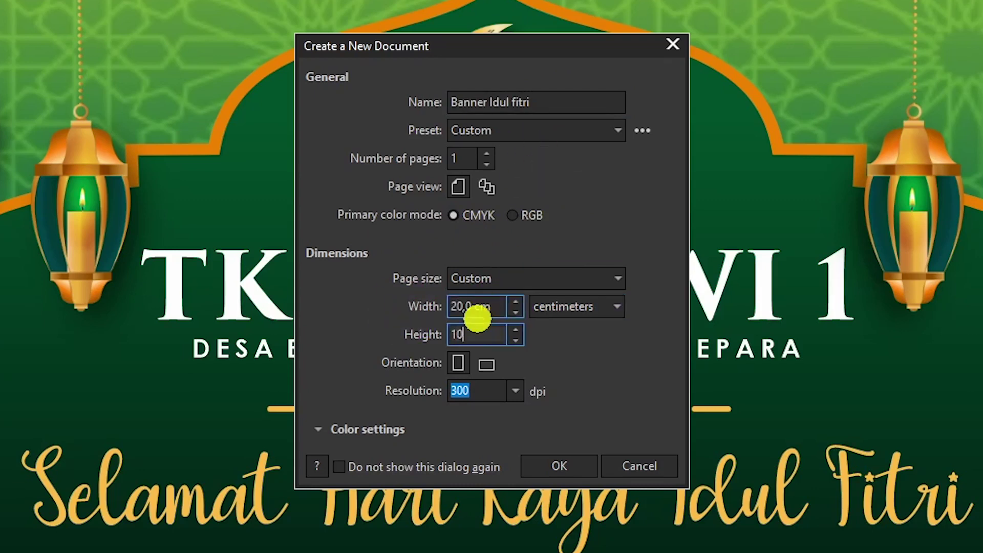
pyautogui.click(495, 311)
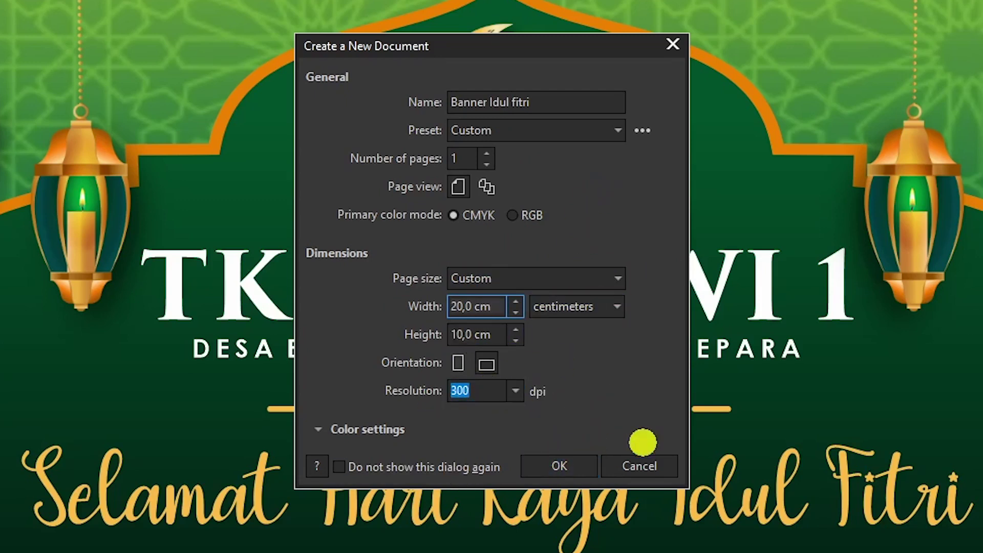
pyautogui.click(563, 463)
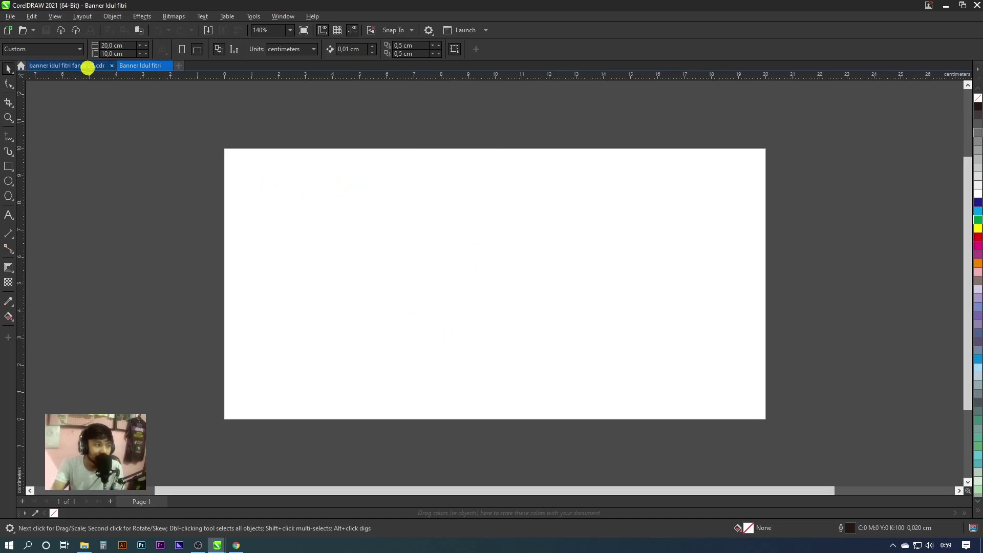
# Step: In the finished banner, select all the arch frame contents inside its PowerClip, then finish editing
pyautogui.click(87, 66)
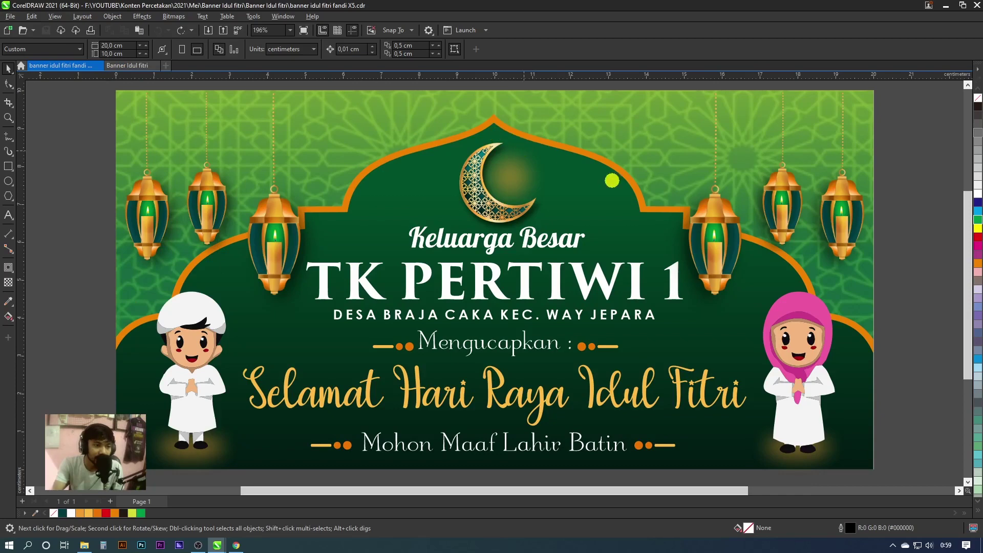
pyautogui.doubleClick(511, 130)
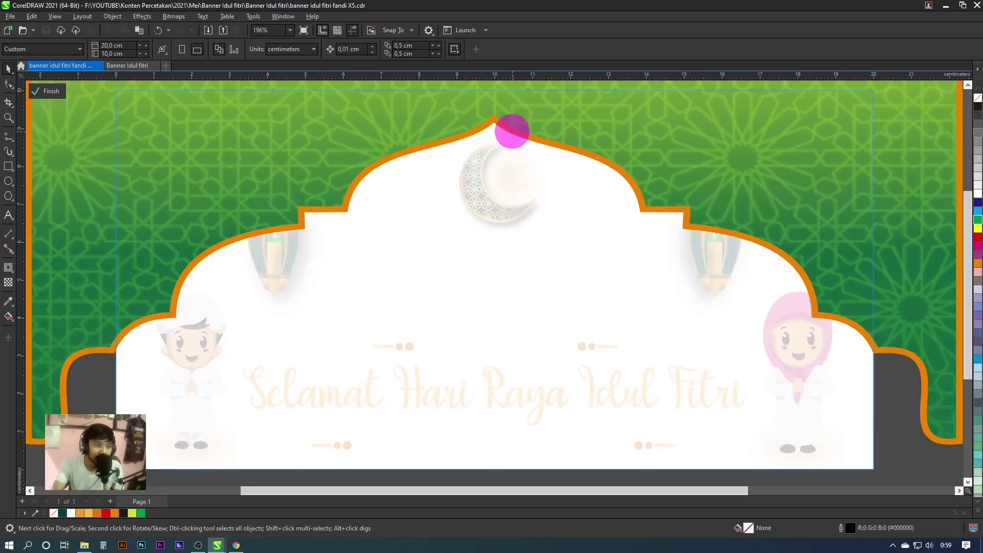
pyautogui.click(512, 135)
pyautogui.scroll(-2, 515, 144)
pyautogui.scroll(1, 510, 147)
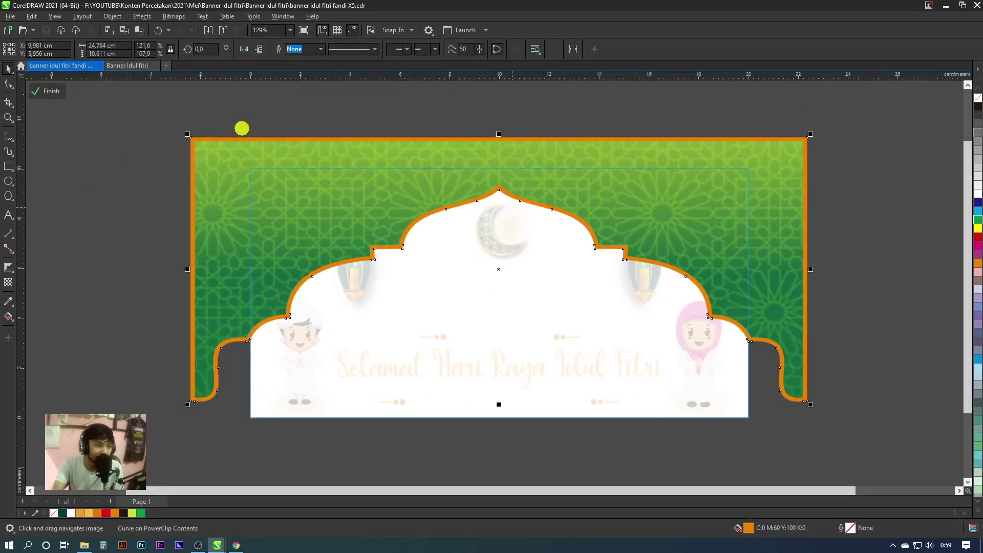
pyautogui.moveTo(148, 117)
pyautogui.mouseDown()
pyautogui.moveTo(841, 394)
pyautogui.moveTo(855, 412)
pyautogui.mouseUp()
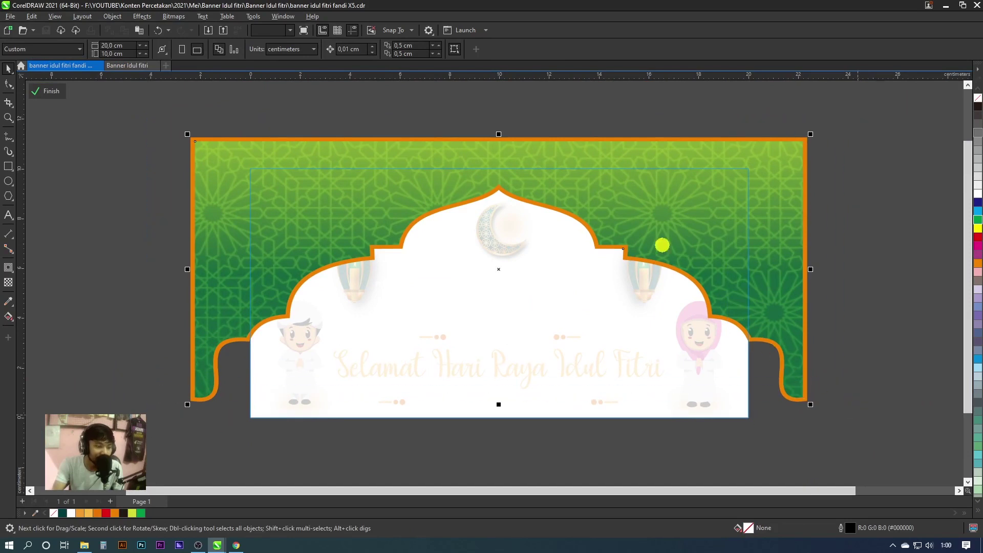
pyautogui.keyDown('ctrl'); pyautogui.click(507, 135); pyautogui.keyUp('ctrl')
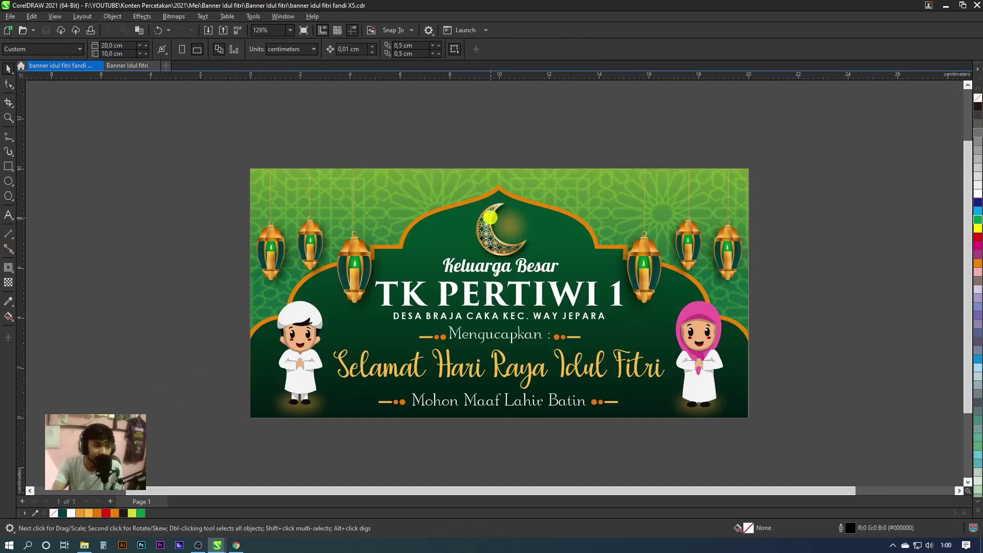
# Step: Paste the green arch frame onto the Banner Idul fitri page
pyautogui.click(128, 67)
pyautogui.hotkey('ctrl', 'v')
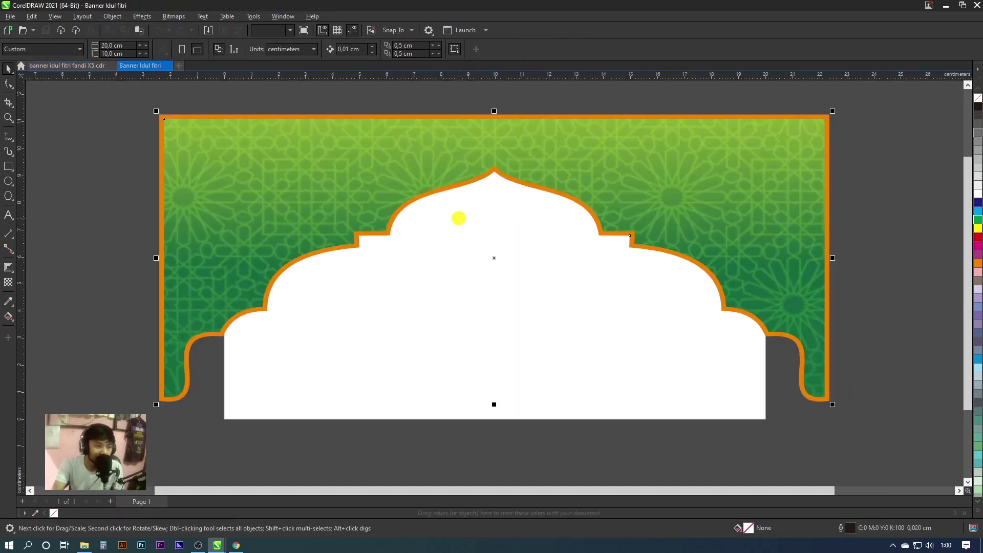
pyautogui.click(439, 219)
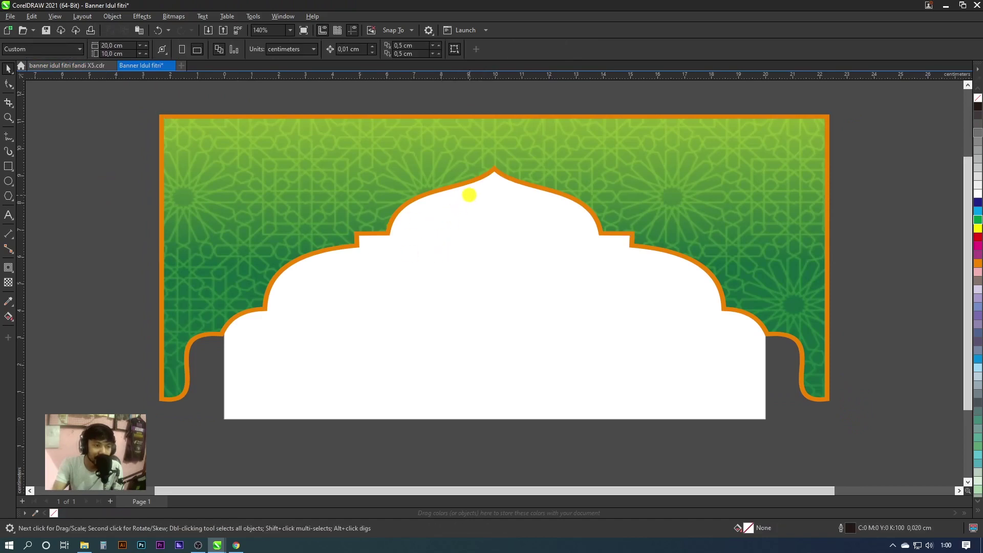
pyautogui.scroll(1, 396, 185)
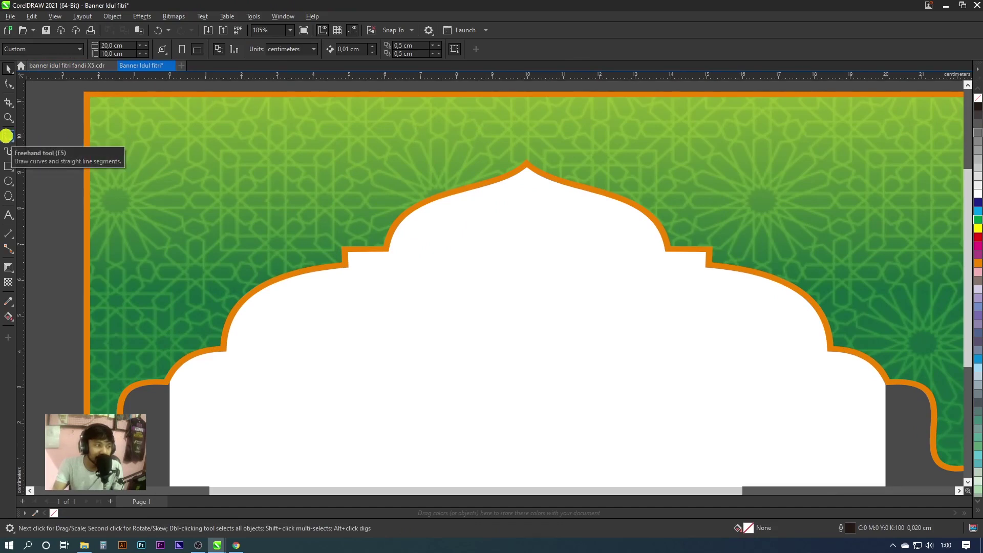
# Step: With the Freehand tool, trace from the dome tip down the left arch edge to the lower-left joint
pyautogui.click(7, 136)
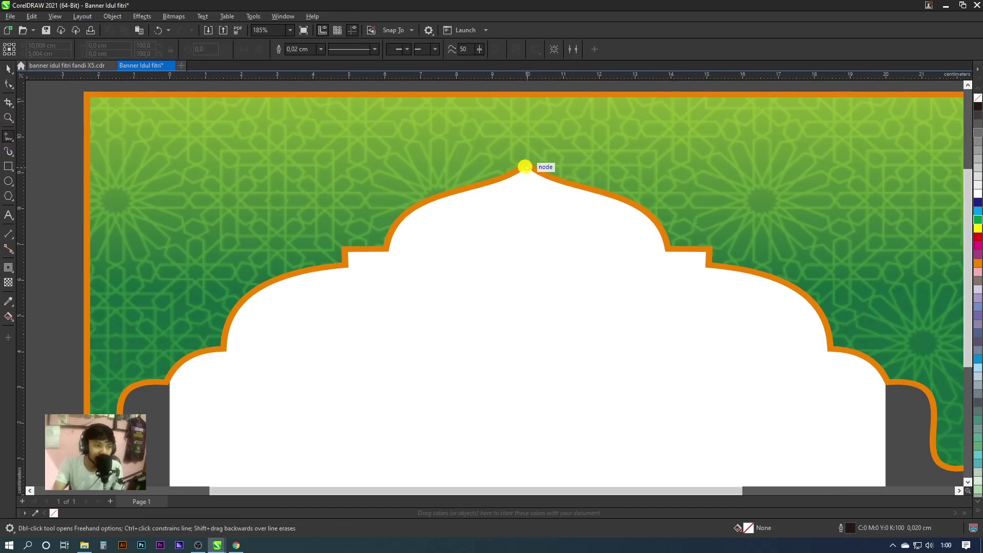
pyautogui.click(525, 167)
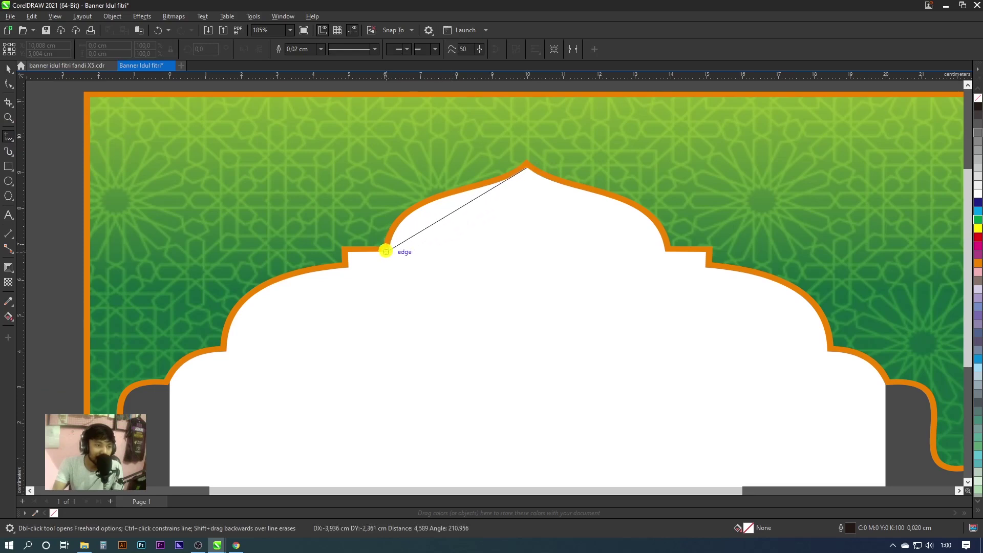
pyautogui.click(386, 251)
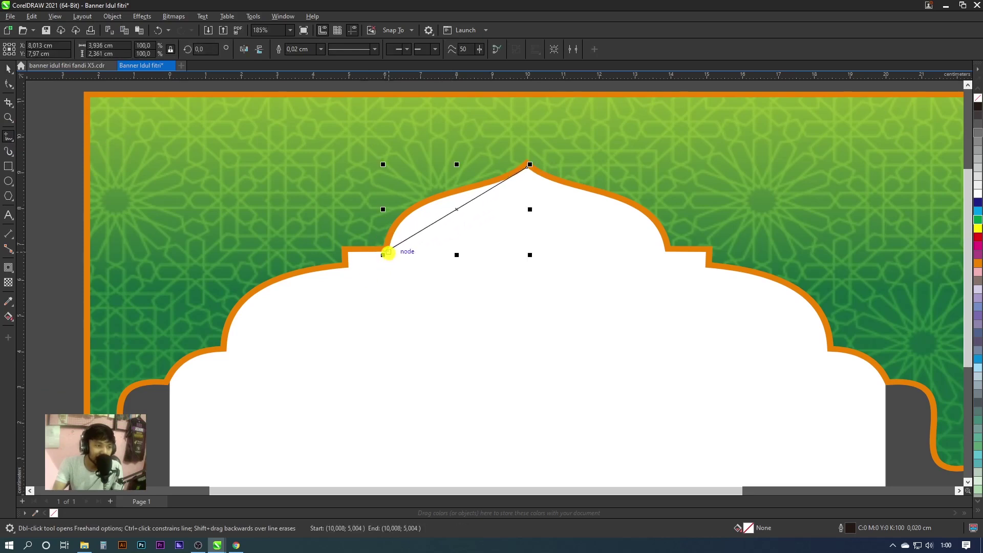
pyautogui.click(387, 252)
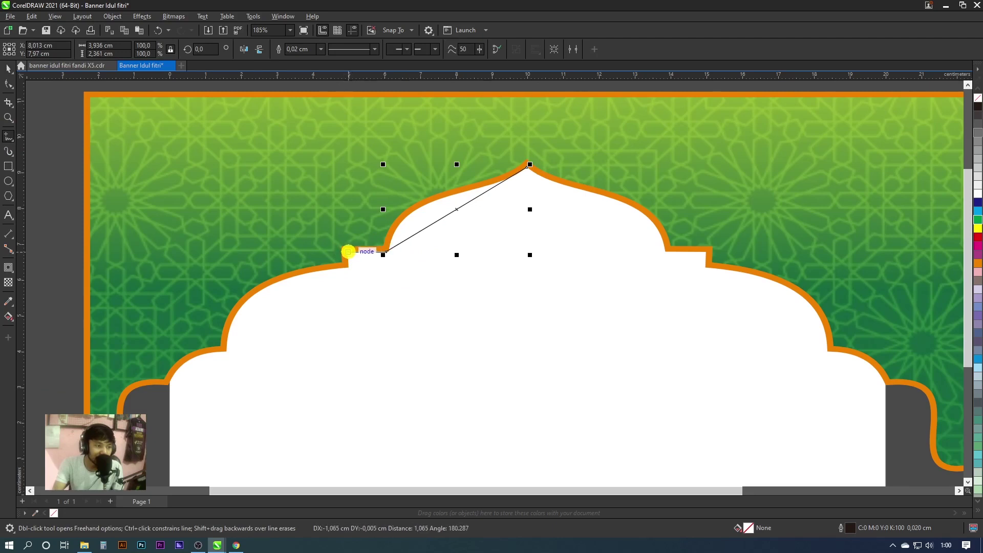
pyautogui.click(348, 255)
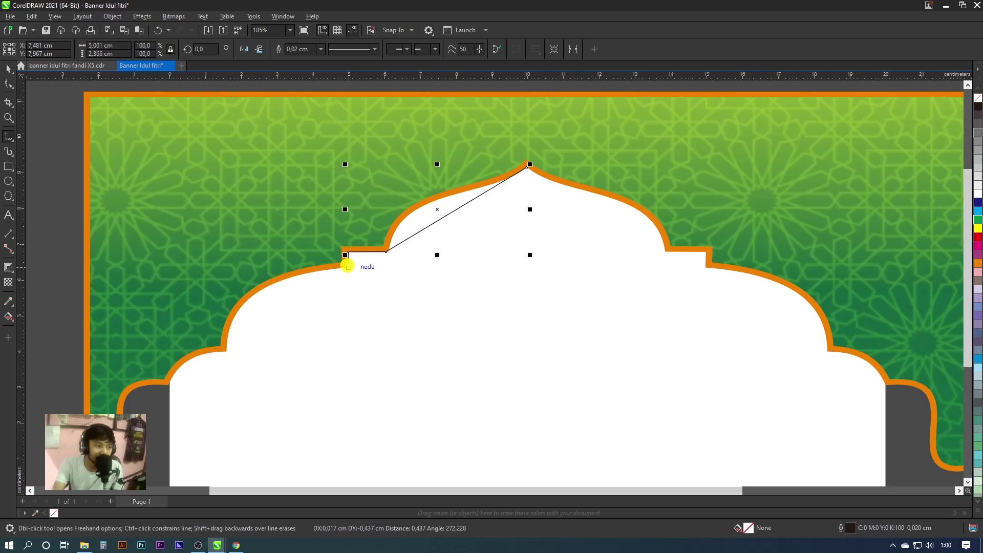
pyautogui.click(348, 267)
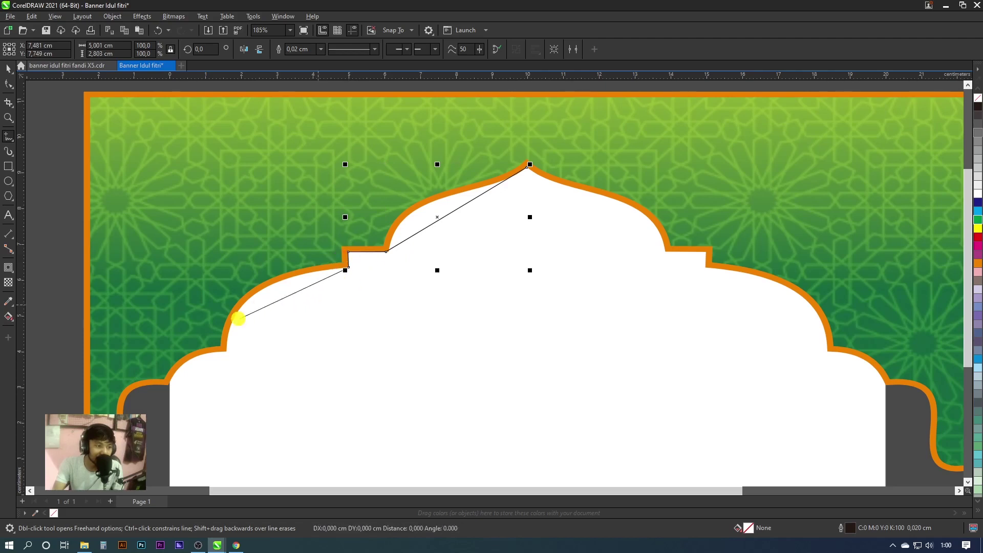
pyautogui.click(227, 351)
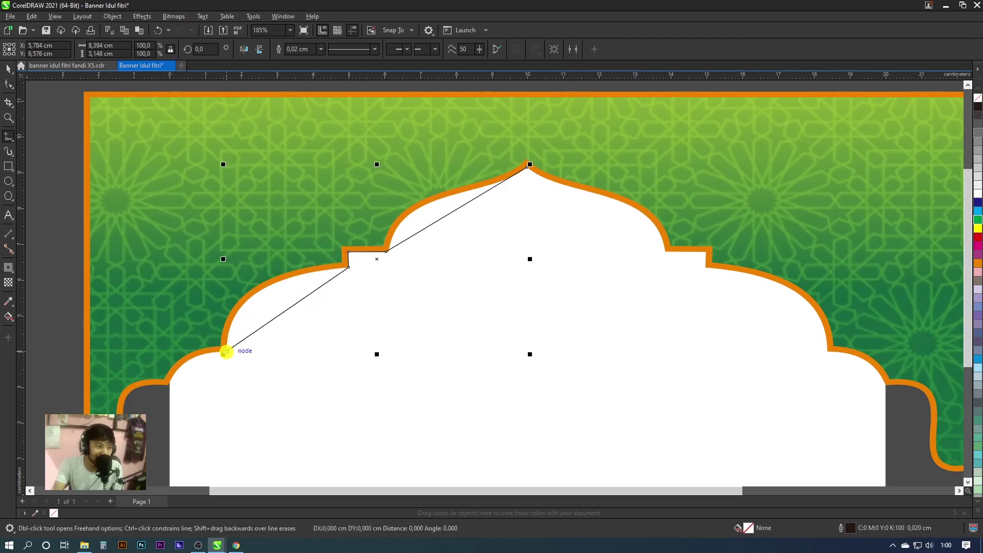
pyautogui.click(164, 386)
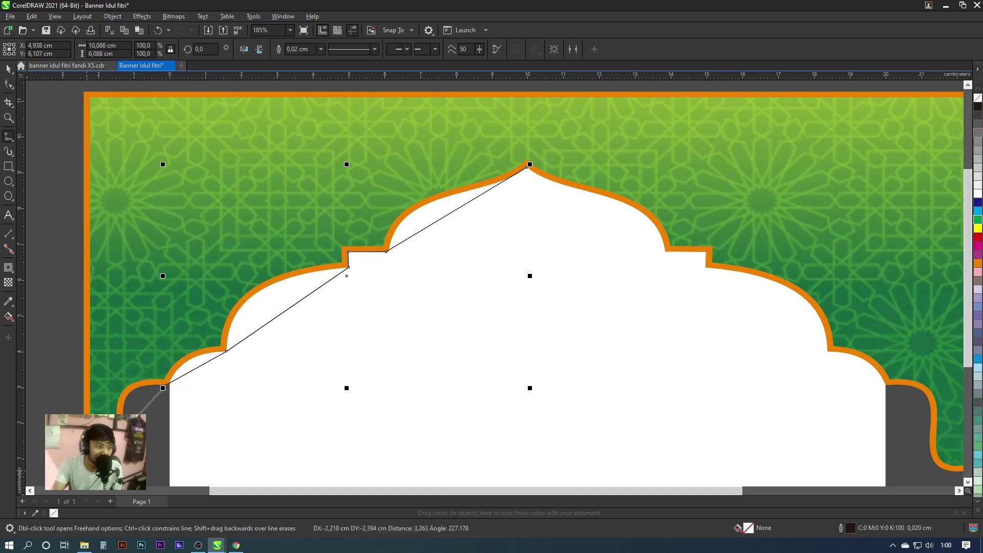
# Step: Extend the outline to the top-left corner, across the top, and close it at the dome tip
pyautogui.scroll(-1, 199, 415)
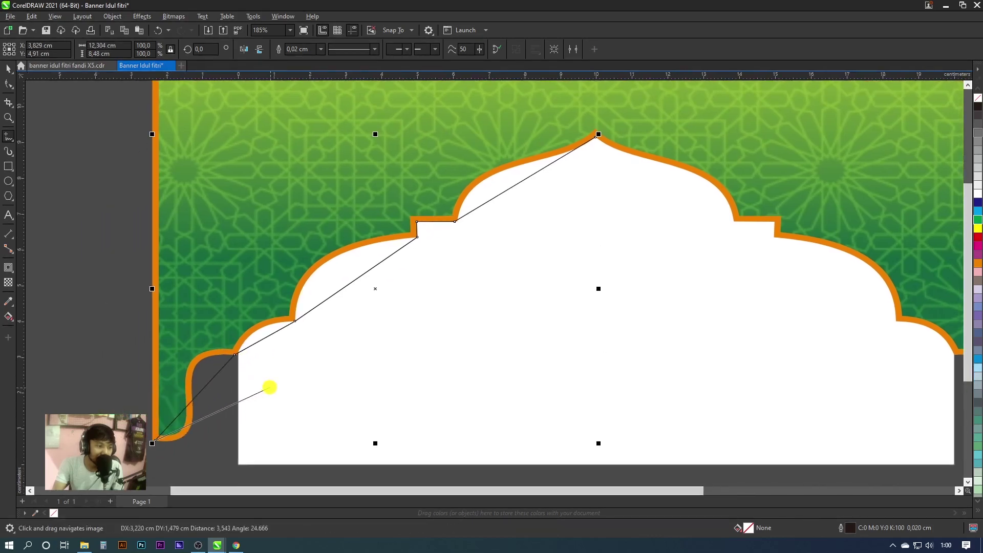
pyautogui.scroll(-1, 268, 387)
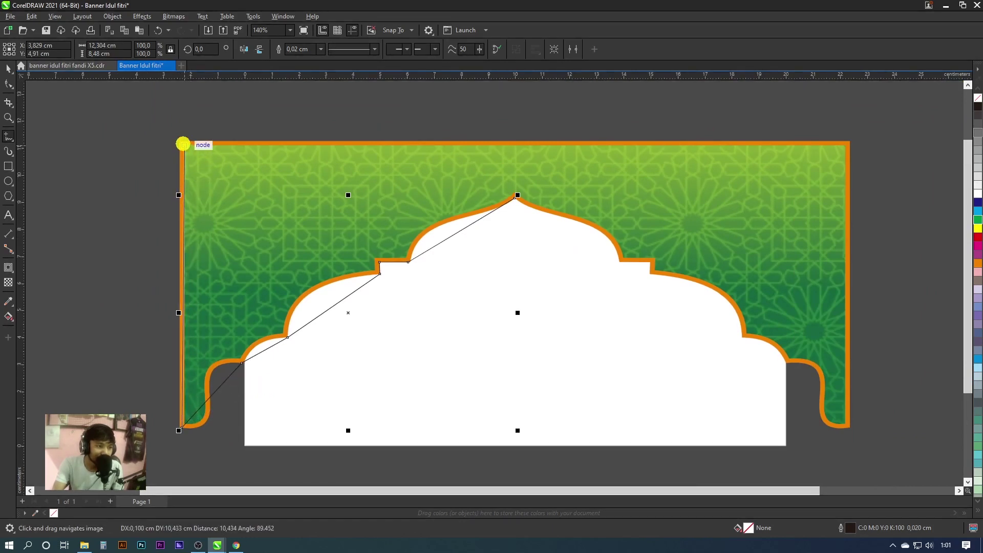
pyautogui.click(182, 144)
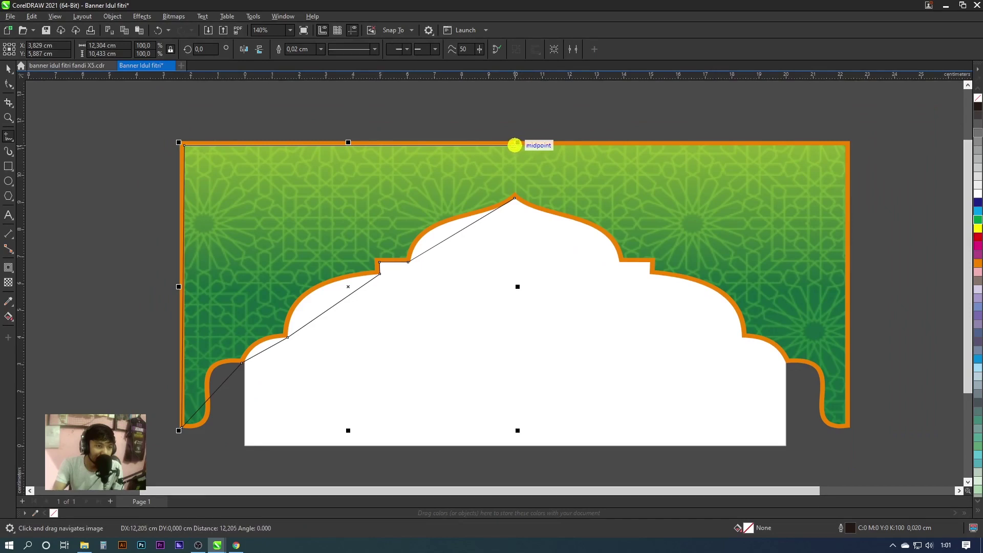
pyautogui.click(514, 145)
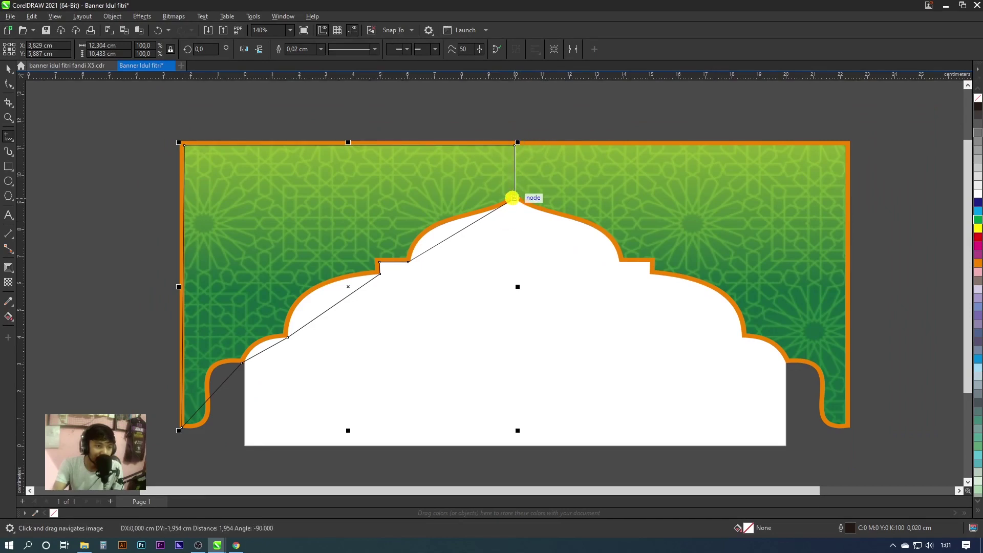
pyautogui.click(514, 198)
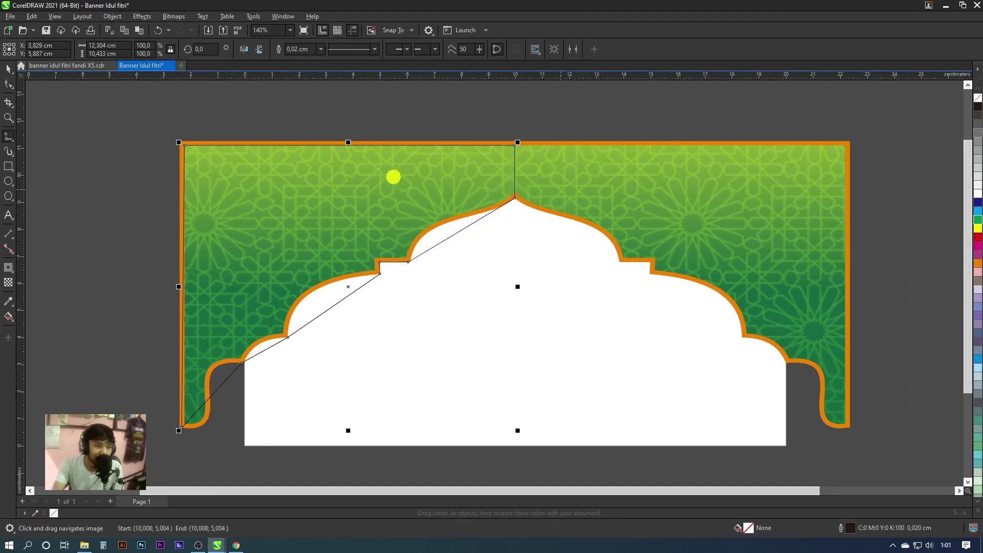
pyautogui.scroll(1, 483, 164)
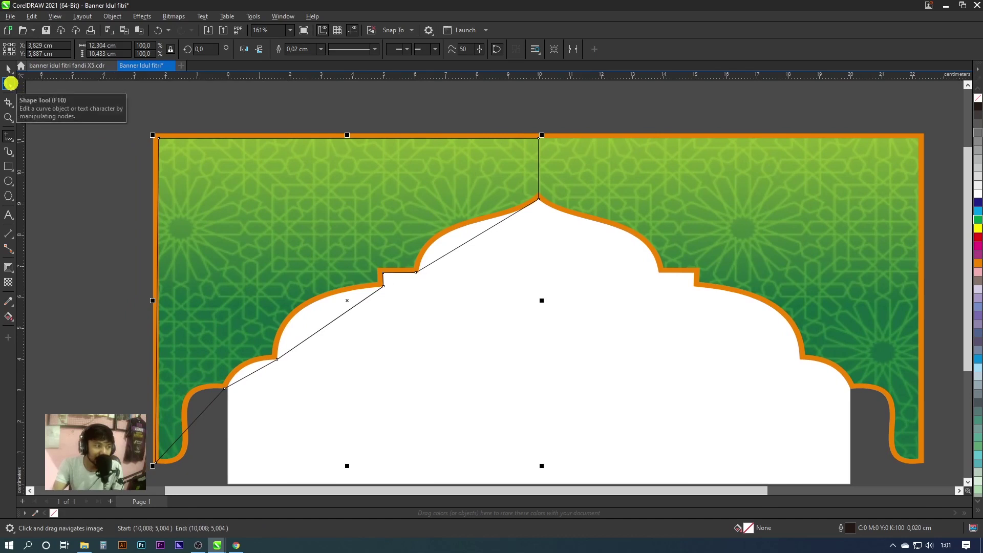
# Step: Convert the dome segment to a curve and bend it along the orange dome edge
pyautogui.click(11, 83)
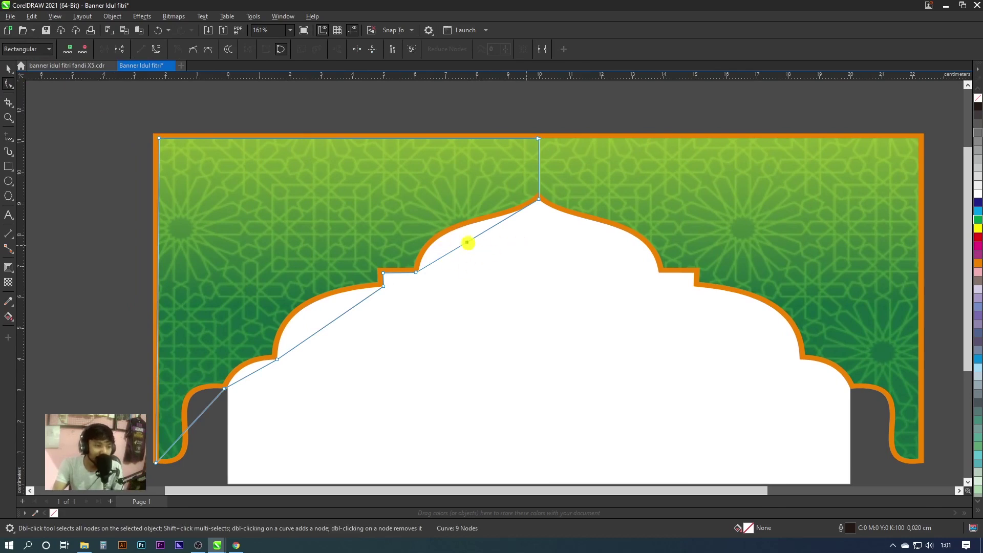
pyautogui.scroll(1, 474, 240)
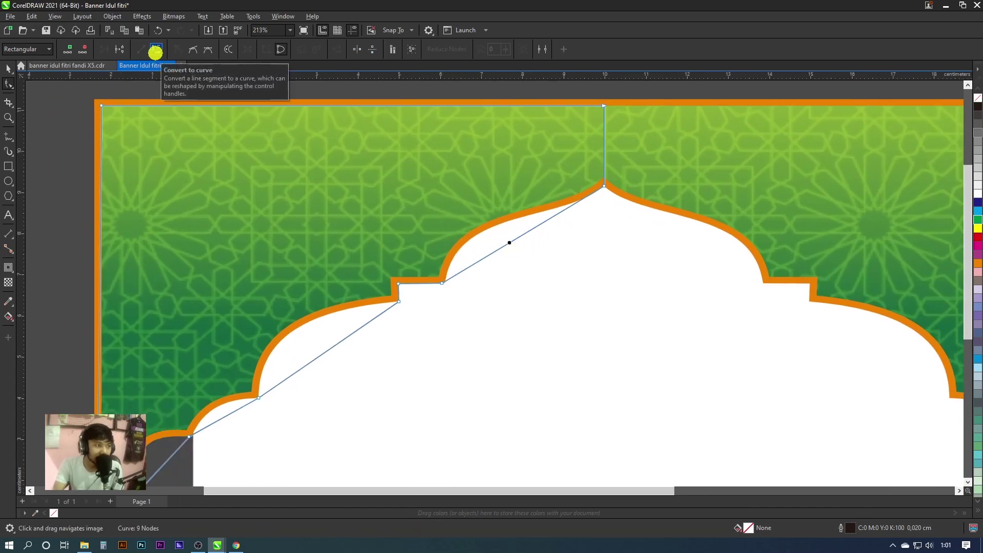
pyautogui.click(160, 51)
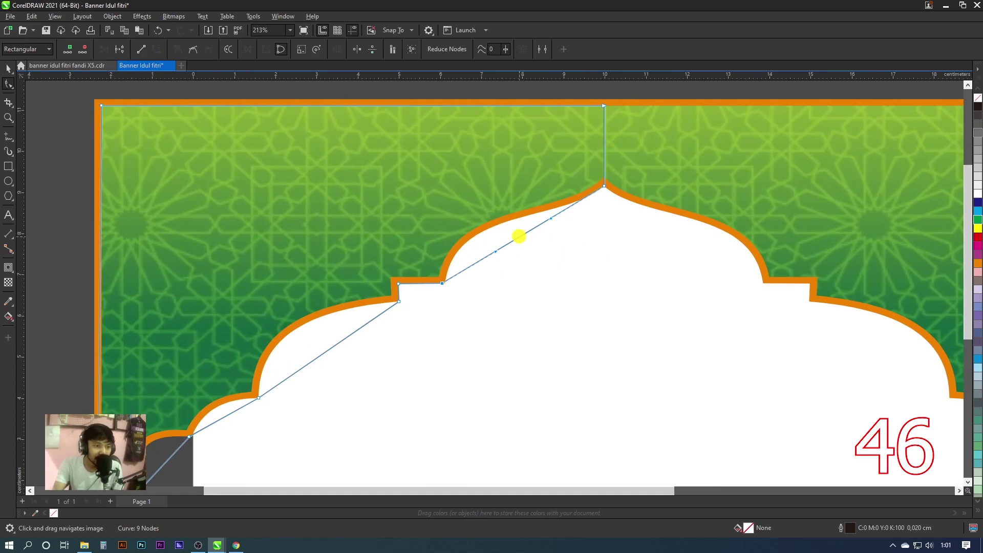
pyautogui.moveTo(519, 237); pyautogui.dragTo(485, 230)
pyautogui.scroll(1, 594, 207)
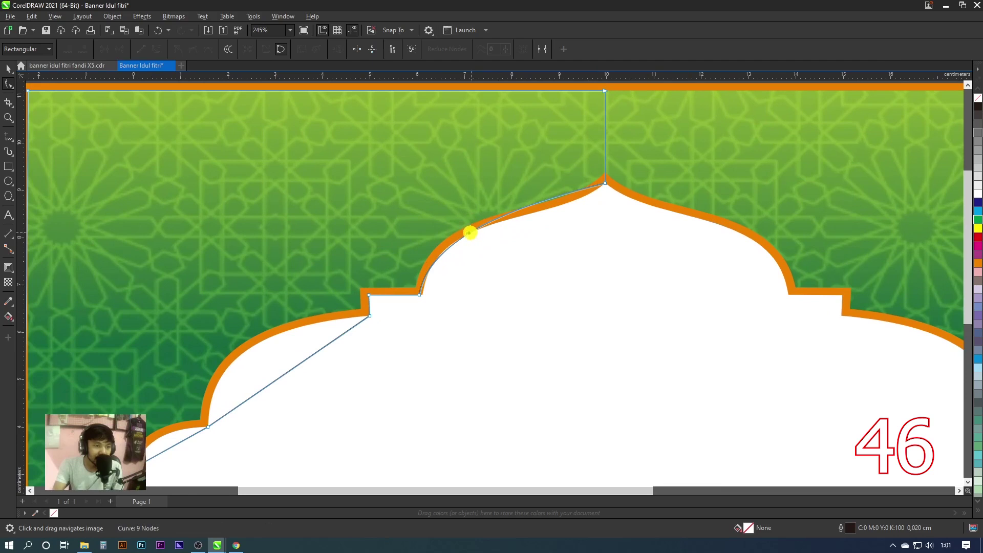
pyautogui.scroll(2, 514, 214)
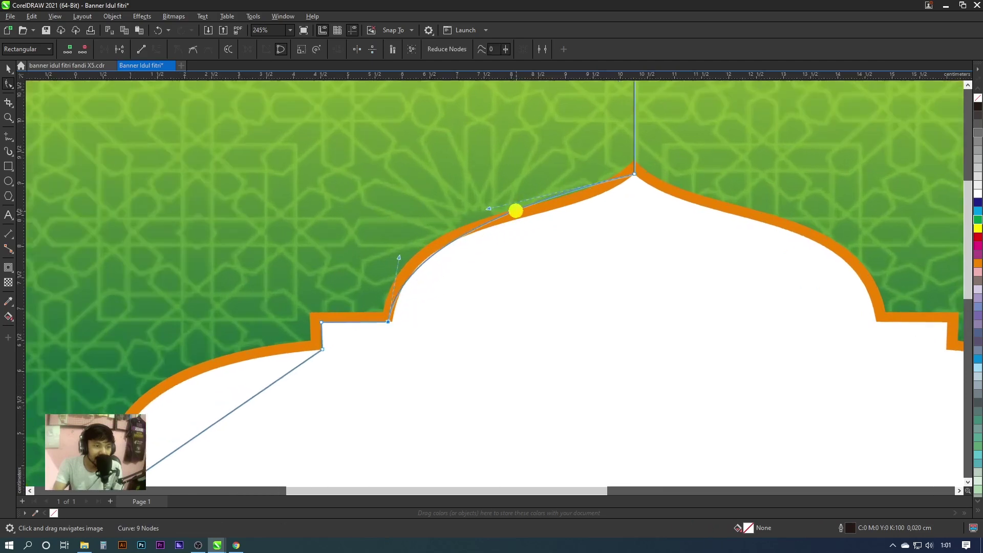
pyautogui.moveTo(491, 211); pyautogui.dragTo(576, 220)
pyautogui.moveTo(400, 256); pyautogui.dragTo(424, 203)
pyautogui.scroll(-1, 560, 241)
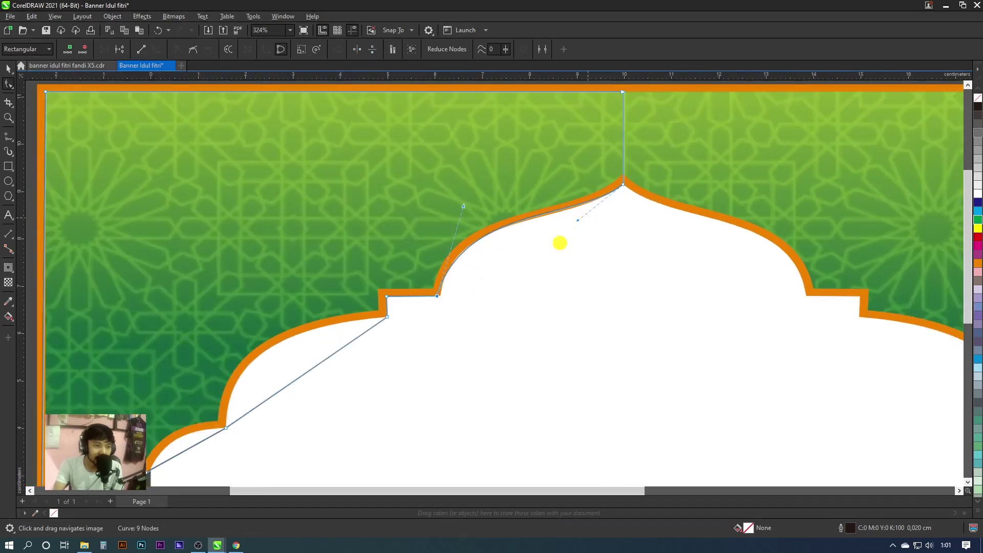
pyautogui.scroll(1, 584, 213)
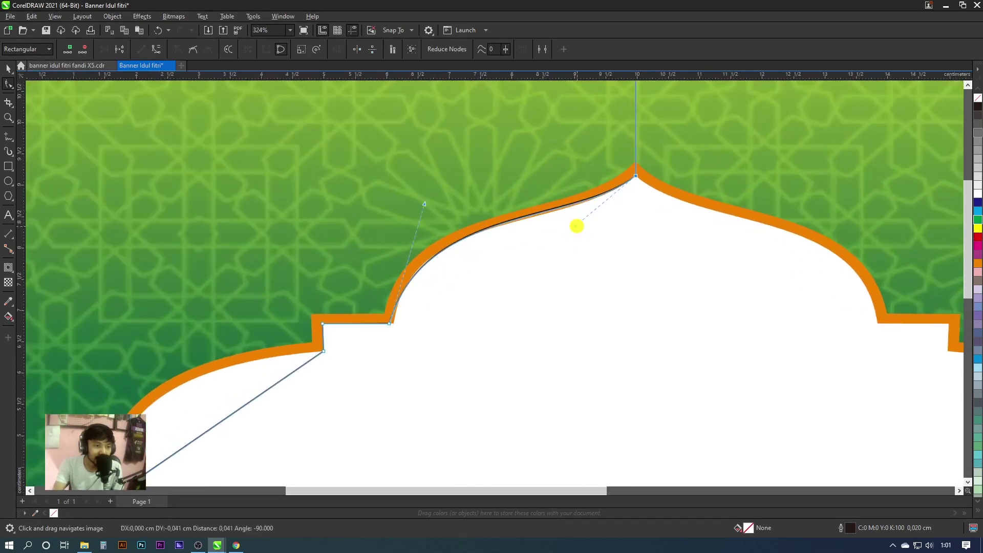
pyautogui.scroll(-1, 576, 223)
# Step: Curve the straight segments across the left bulge to follow the orange outline
pyautogui.click(389, 321)
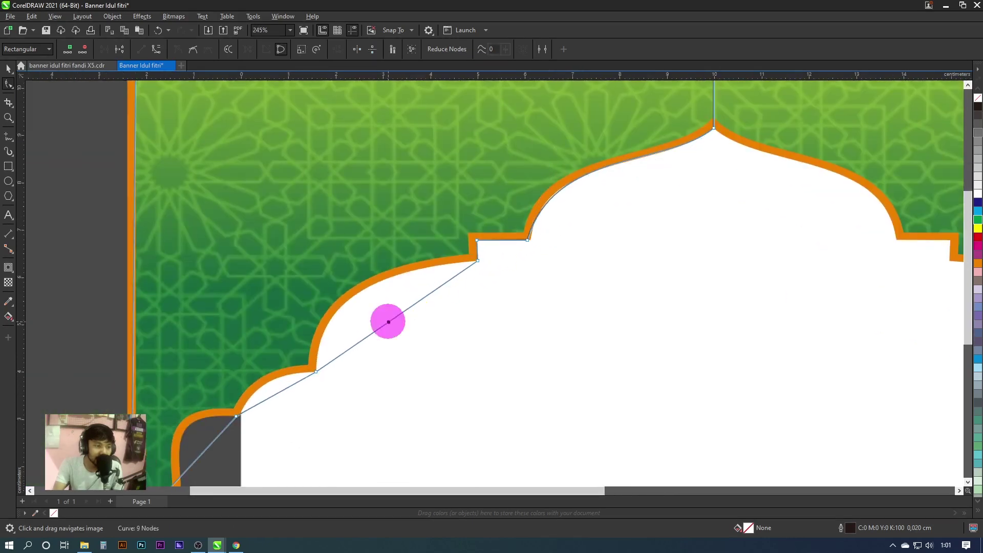
pyautogui.click(156, 47)
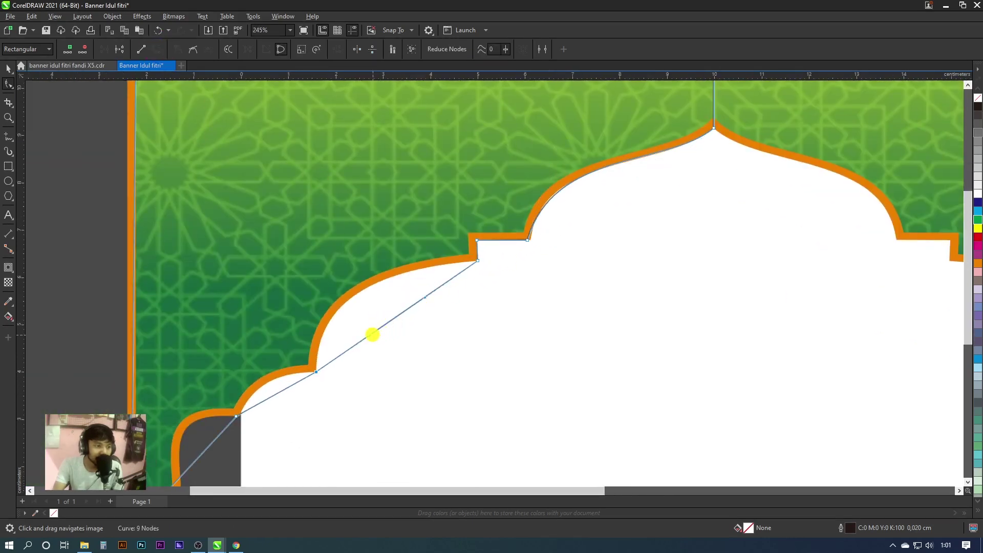
pyautogui.moveTo(387, 321); pyautogui.dragTo(359, 303)
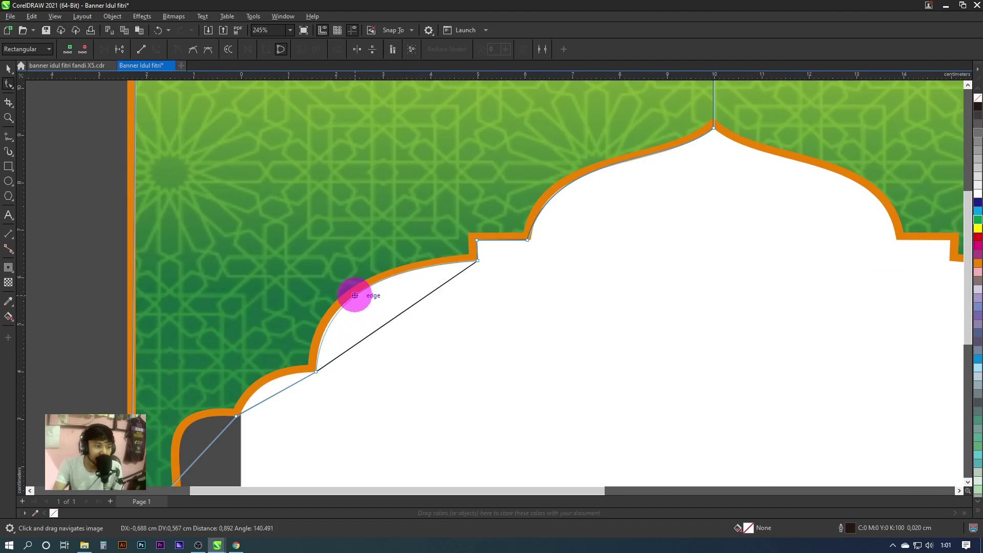
pyautogui.scroll(1, 415, 328)
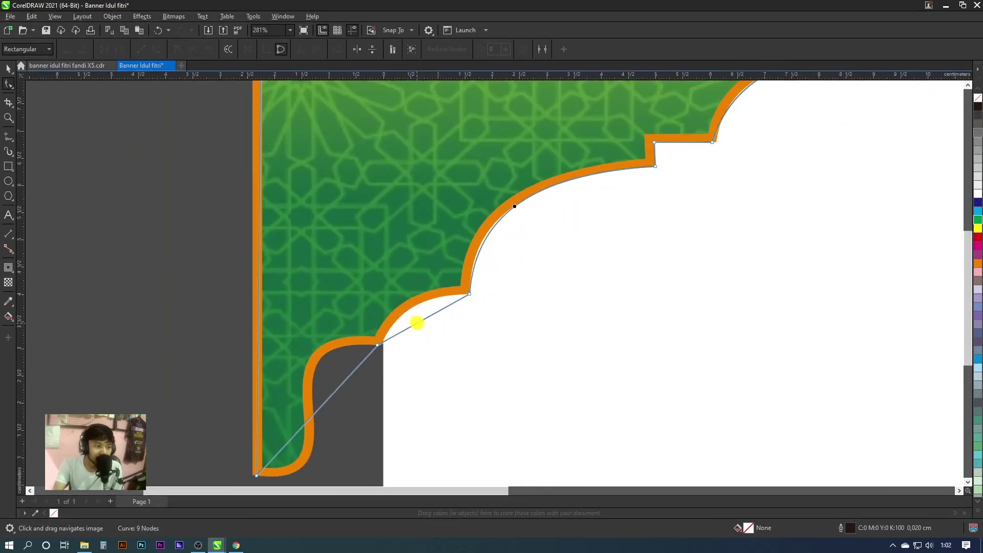
pyautogui.click(417, 323)
pyautogui.click(158, 49)
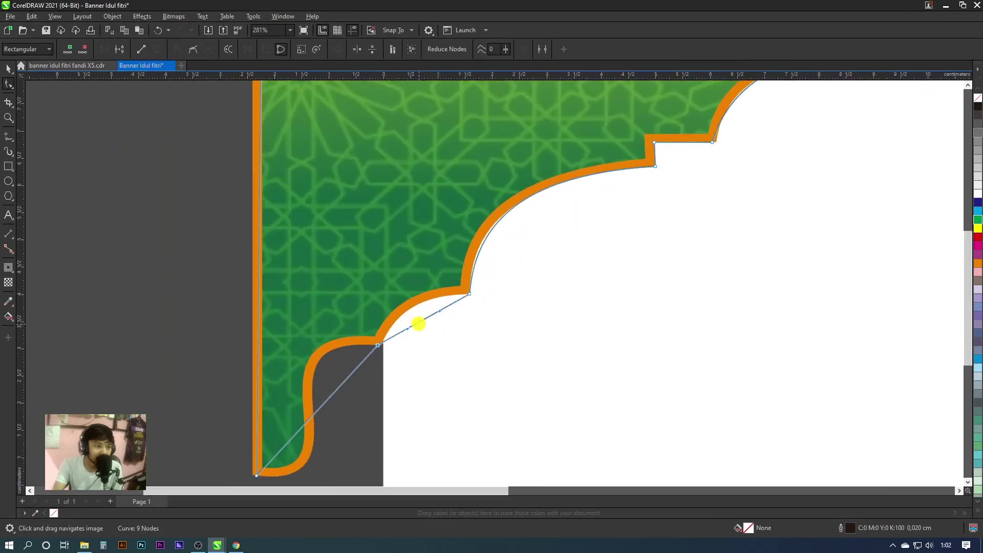
pyautogui.moveTo(418, 323); pyautogui.dragTo(411, 304)
pyautogui.scroll(-1, 383, 362)
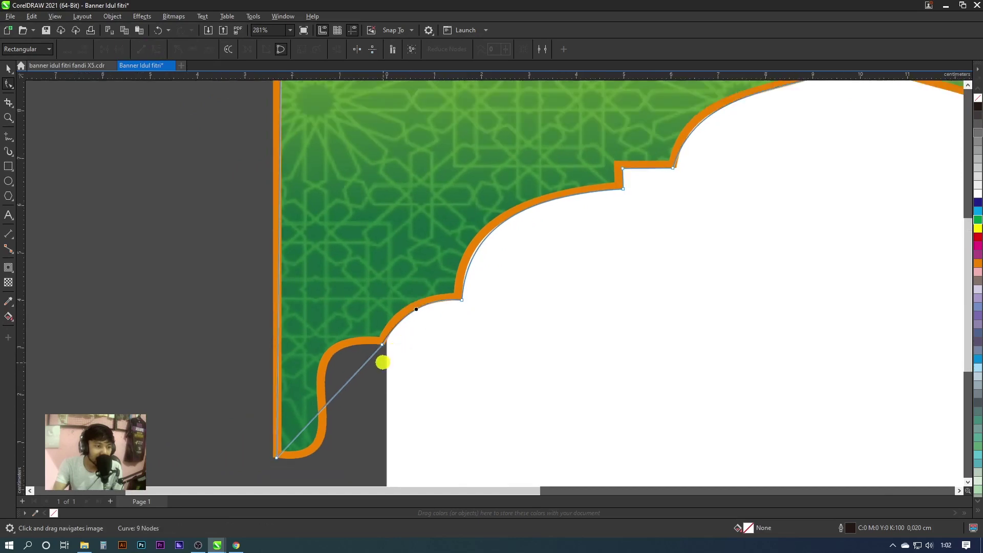
pyautogui.scroll(1, 383, 363)
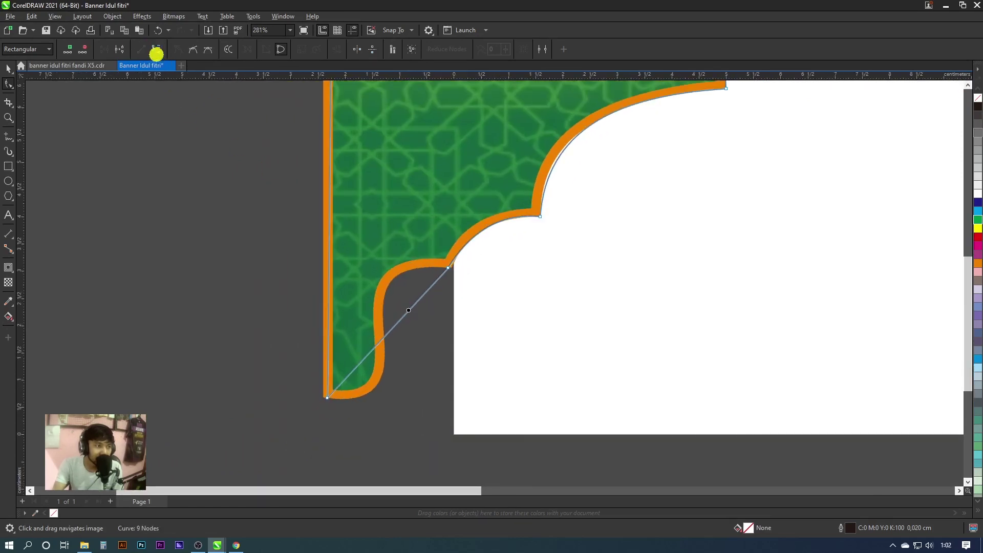
# Step: Curve the lowest segment and adjust the bottom node and handles to round the foot
pyautogui.click(382, 341)
pyautogui.moveTo(382, 340); pyautogui.dragTo(382, 400)
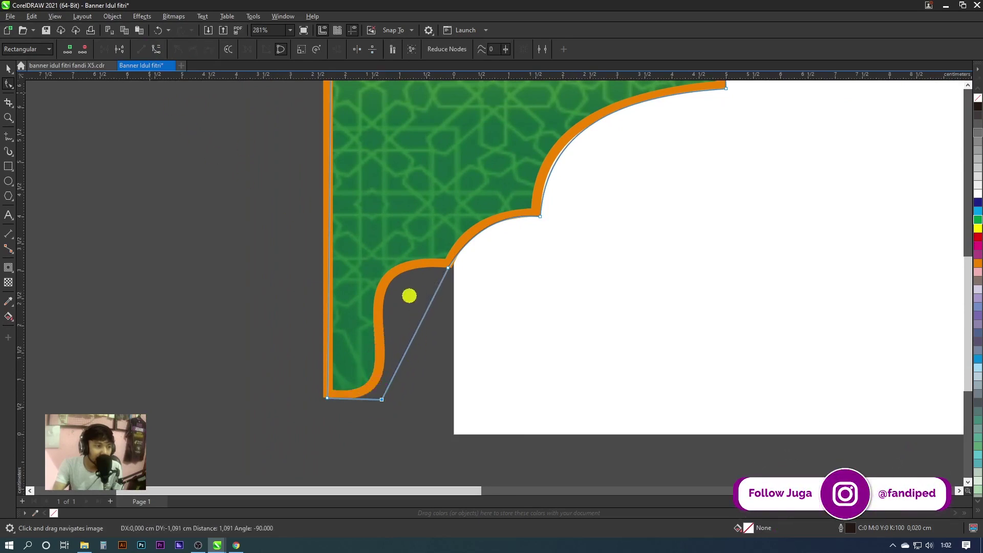
pyautogui.click(419, 321)
pyautogui.click(156, 49)
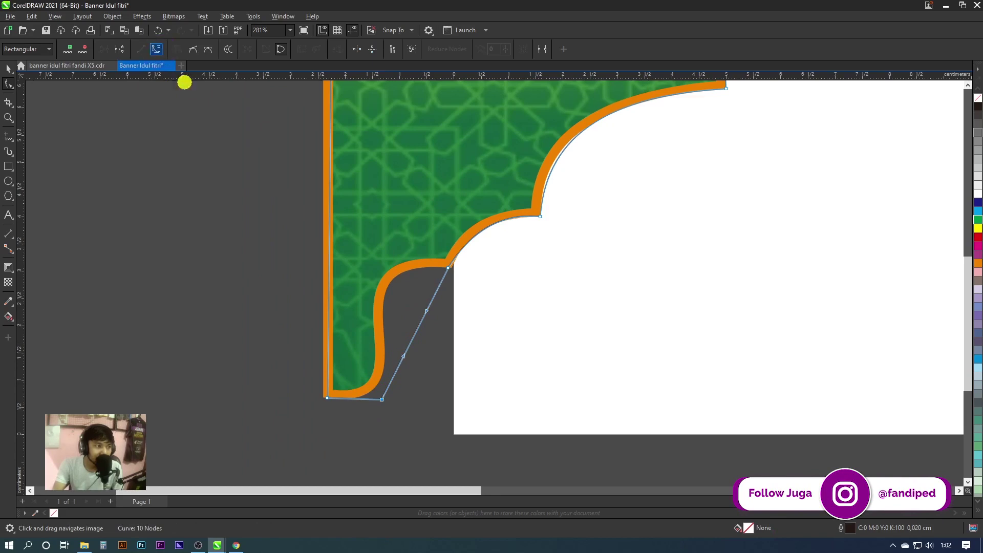
pyautogui.moveTo(427, 311); pyautogui.dragTo(338, 259)
pyautogui.scroll(2, 381, 399)
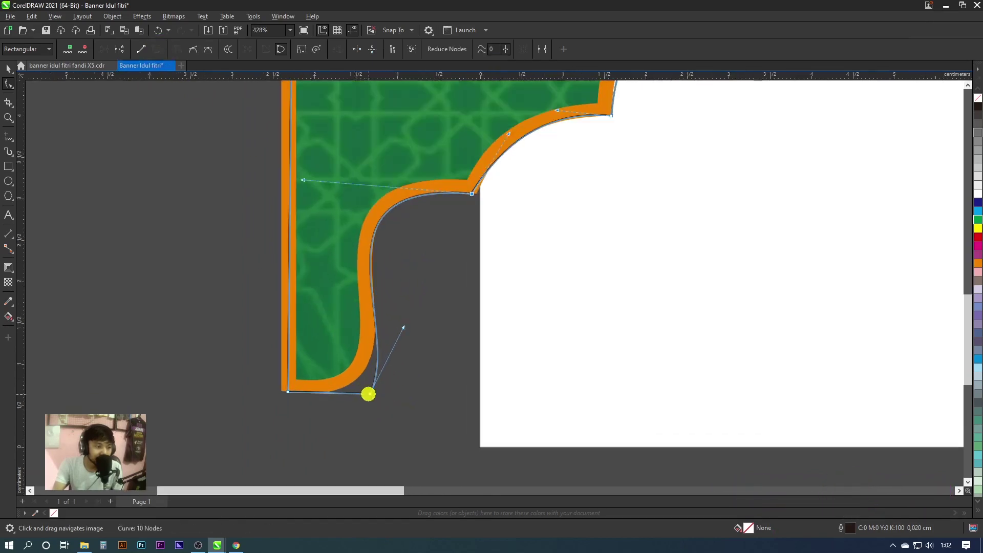
pyautogui.moveTo(369, 394); pyautogui.dragTo(329, 394)
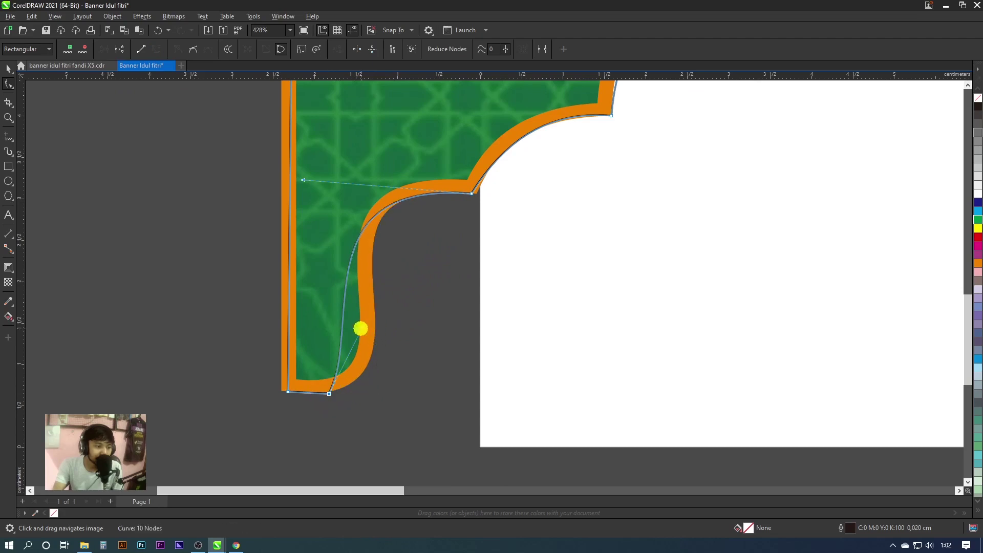
pyautogui.moveTo(361, 328); pyautogui.dragTo(438, 357)
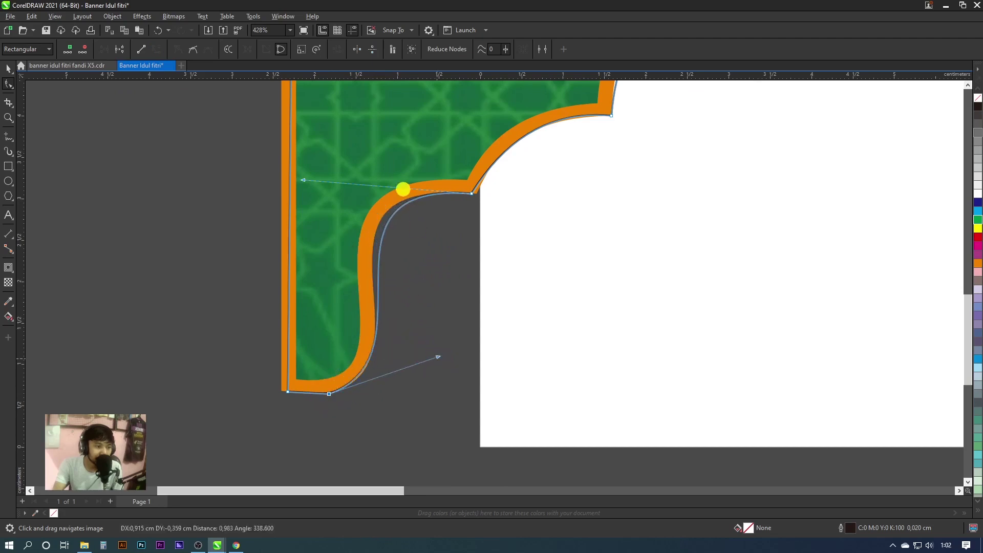
pyautogui.moveTo(303, 180); pyautogui.dragTo(286, 173)
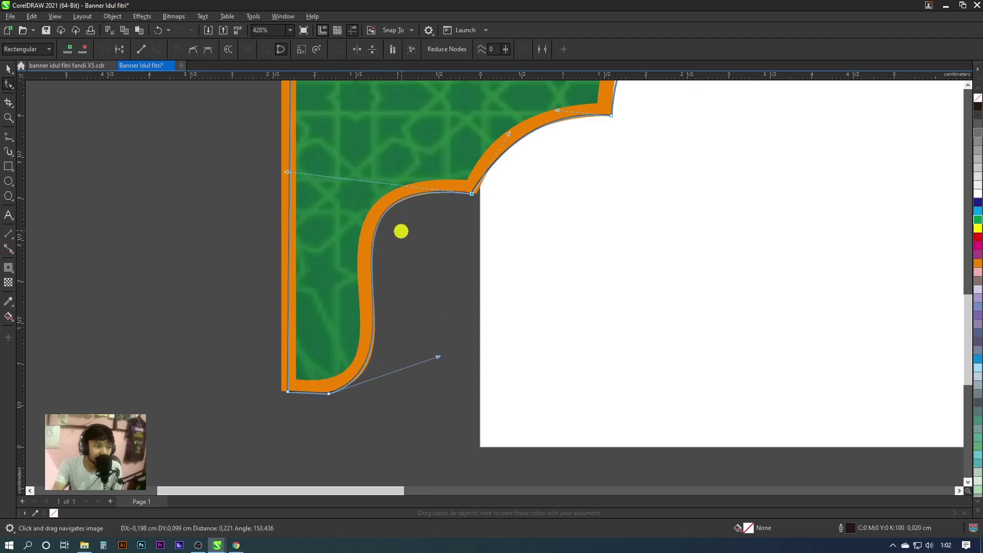
pyautogui.scroll(-2, 401, 231)
pyautogui.scroll(-2, 457, 259)
pyautogui.scroll(-2, 452, 300)
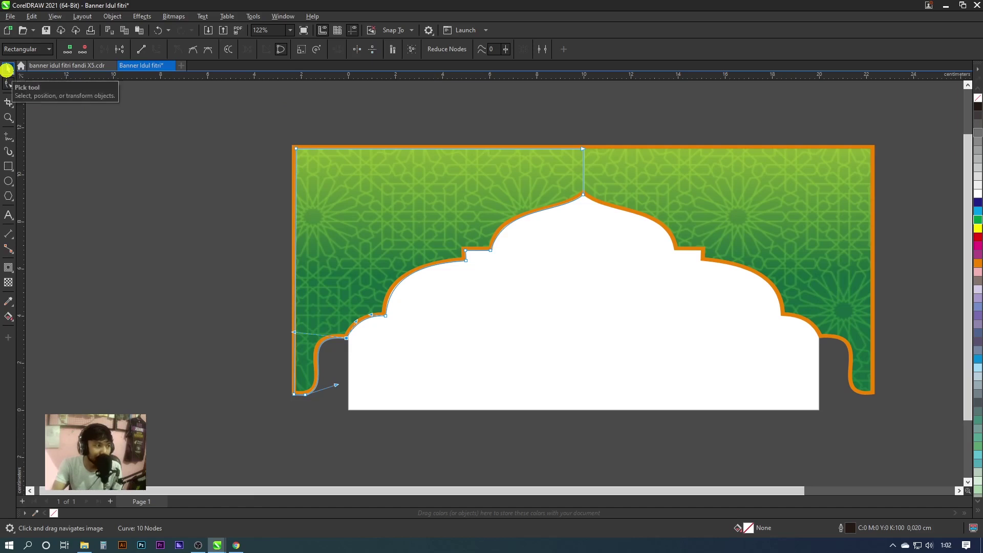
# Step: Select and remove the green patterned banner, keeping the traced outline
pyautogui.click(8, 68)
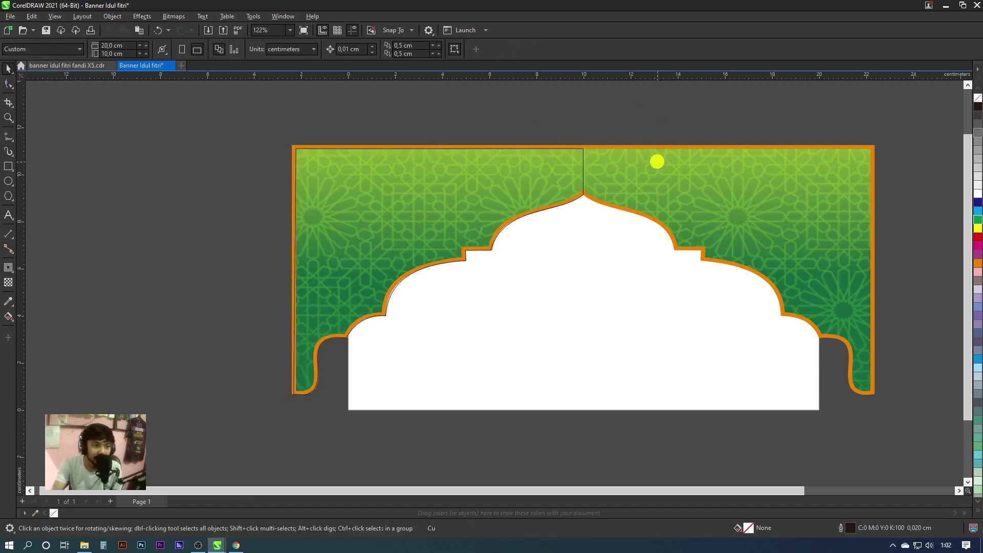
pyautogui.click(656, 160)
pyautogui.hotkey('ctrl', 'z')
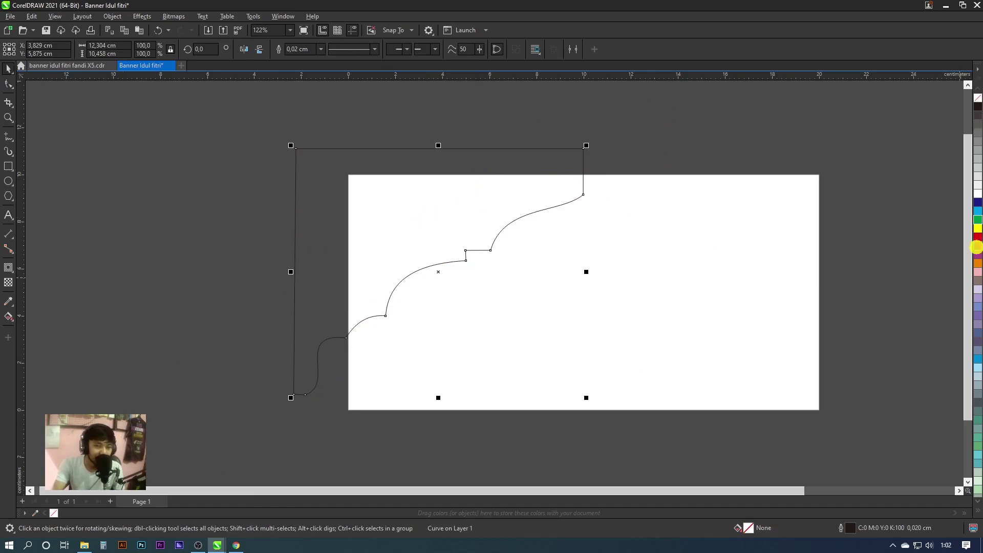
# Step: Fill the left arch half orange with no outline, then reselect it
pyautogui.click(977, 263)
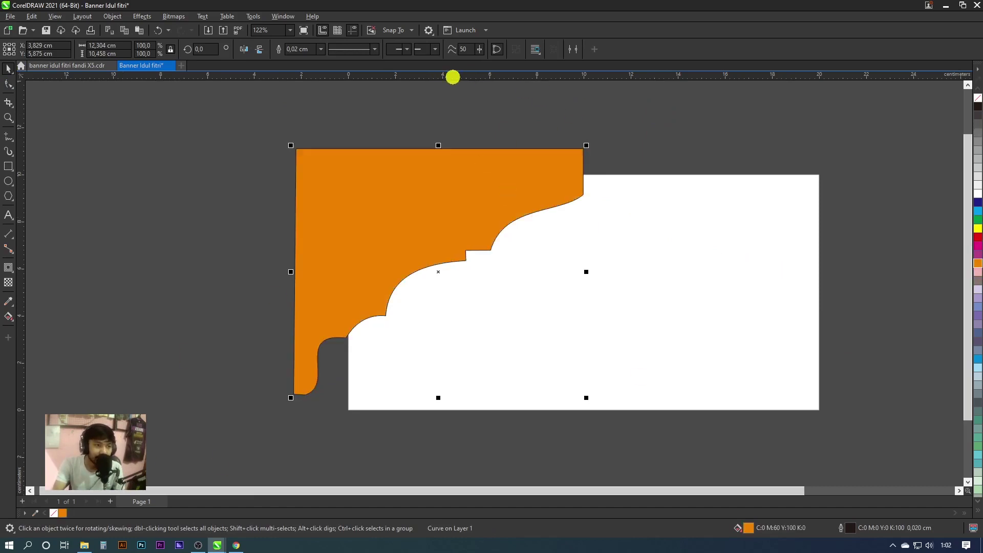
pyautogui.scroll(3, 330, 169)
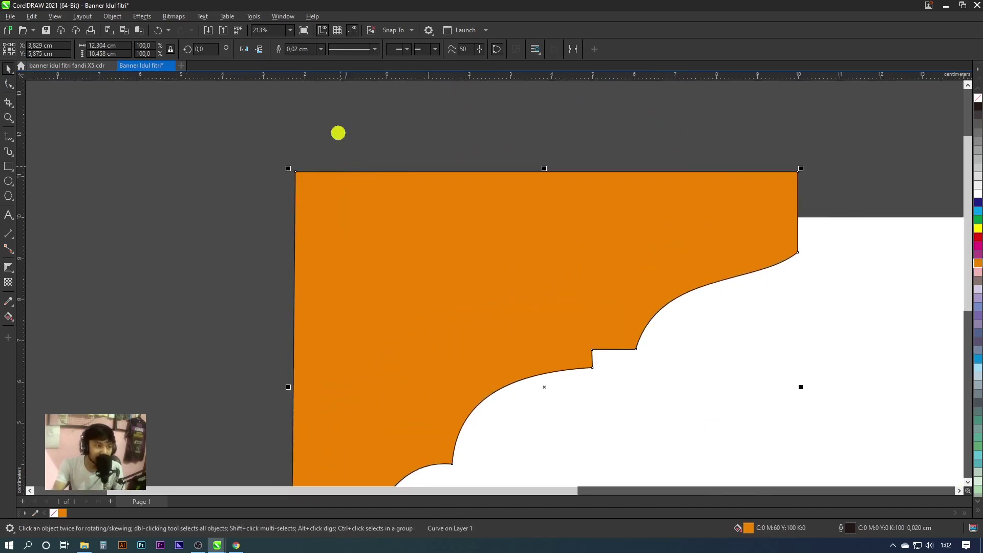
pyautogui.click(321, 49)
pyautogui.scroll(-3, 384, 162)
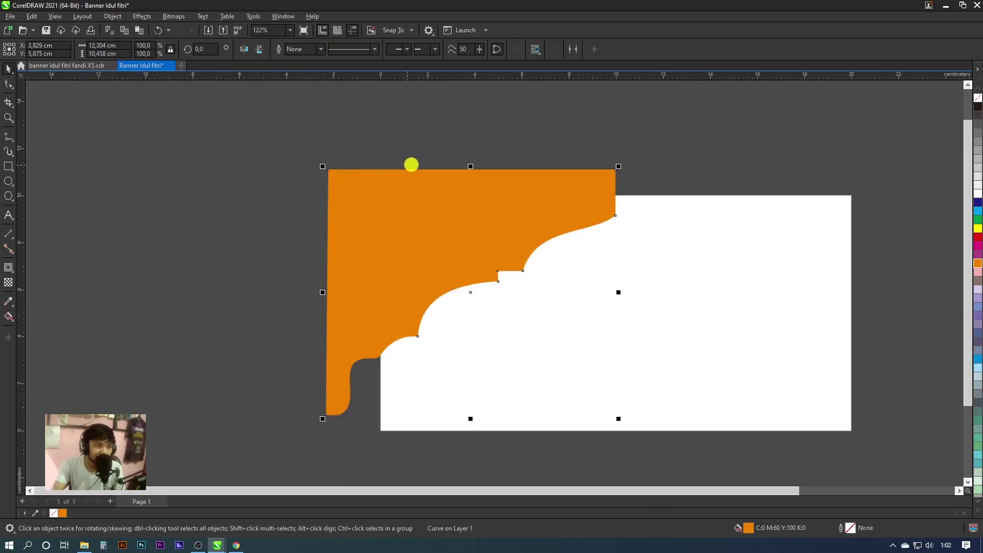
pyautogui.press('Escape')
pyautogui.hscroll(1, 455, 204)
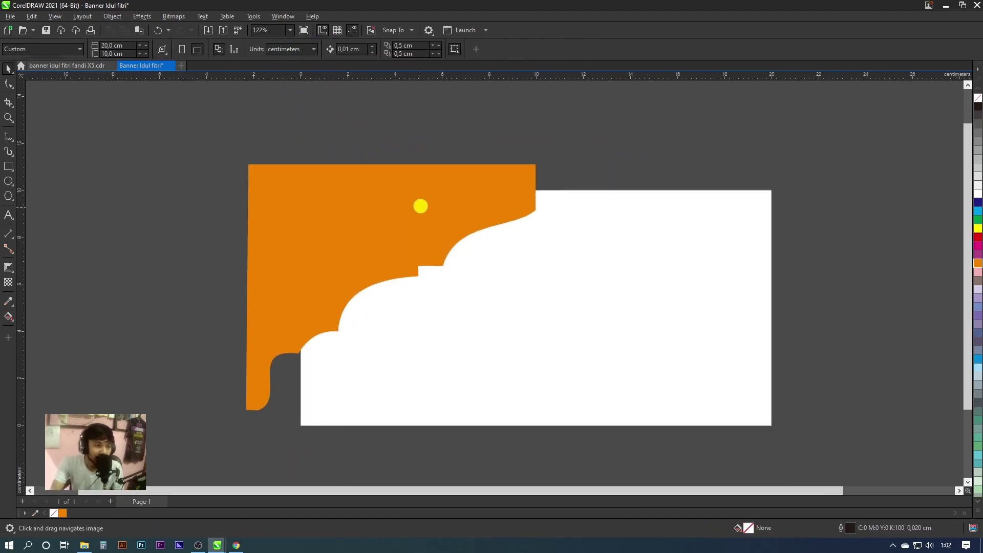
pyautogui.hscroll(1, 419, 204)
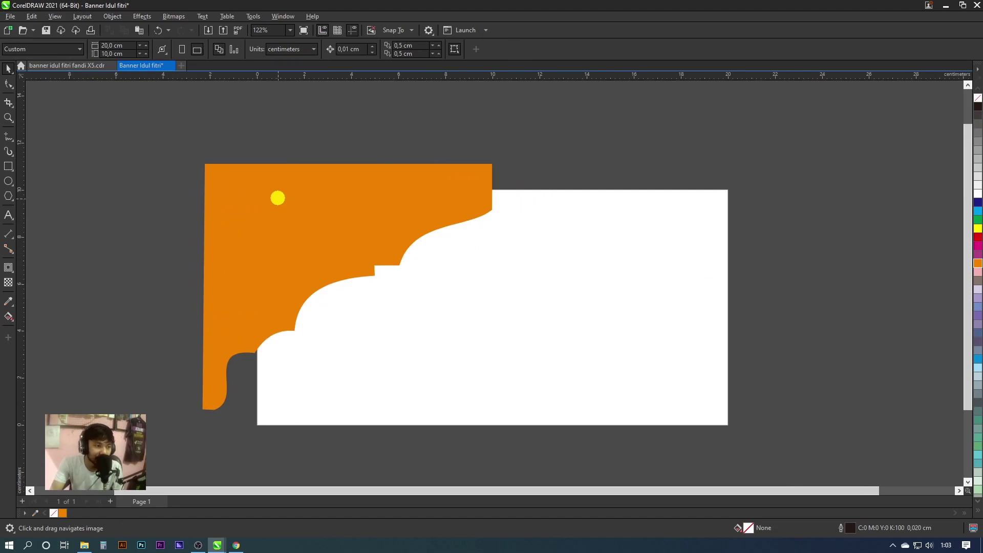
pyautogui.click(275, 195)
# Step: Place a horizontally mirrored copy of the orange half on the right, joined at the dome tip
pyautogui.moveTo(268, 193)
pyautogui.mouseDown()
pyautogui.moveTo(626, 193)
pyautogui.moveTo(605, 194)
pyautogui.mouseUp()
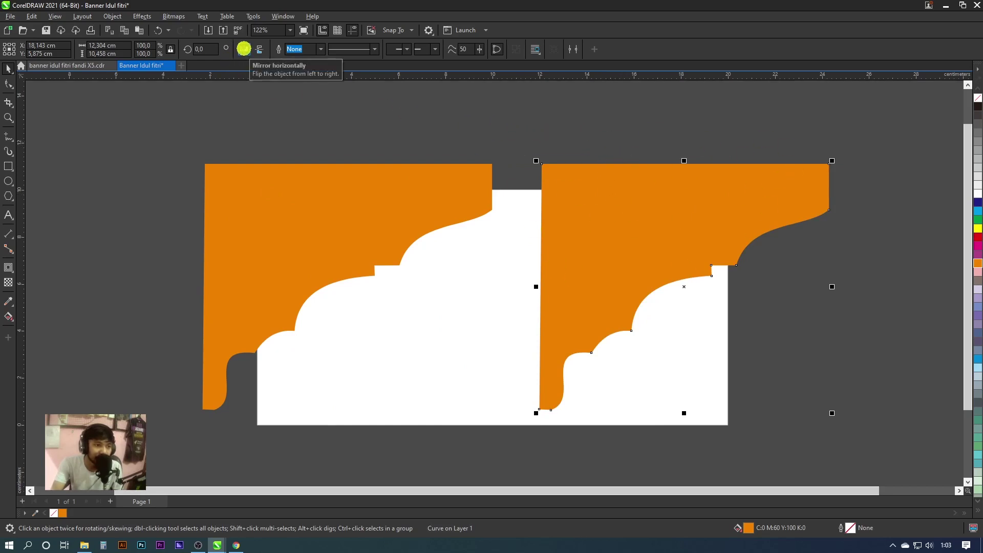
pyautogui.click(244, 49)
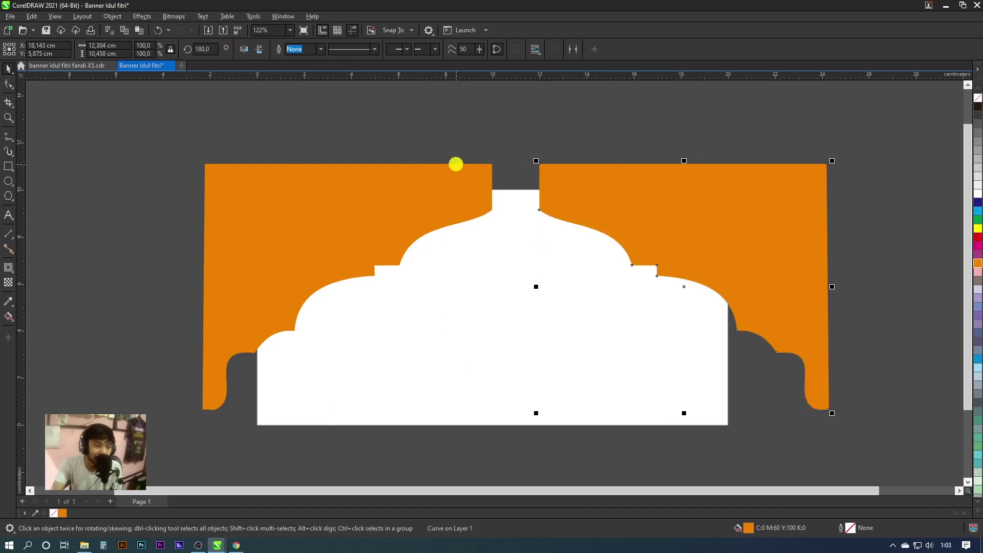
pyautogui.scroll(4, 455, 163)
pyautogui.moveTo(674, 182); pyautogui.dragTo(569, 185)
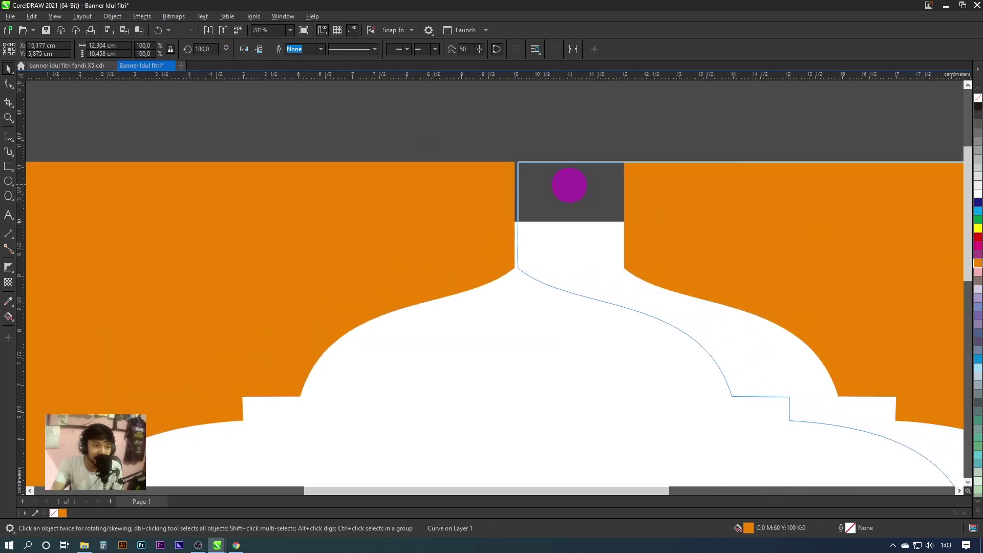
pyautogui.moveTo(518, 163); pyautogui.dragTo(513, 160)
# Step: Deselect, then select both orange halves of the arch together
pyautogui.scroll(2, 505, 135)
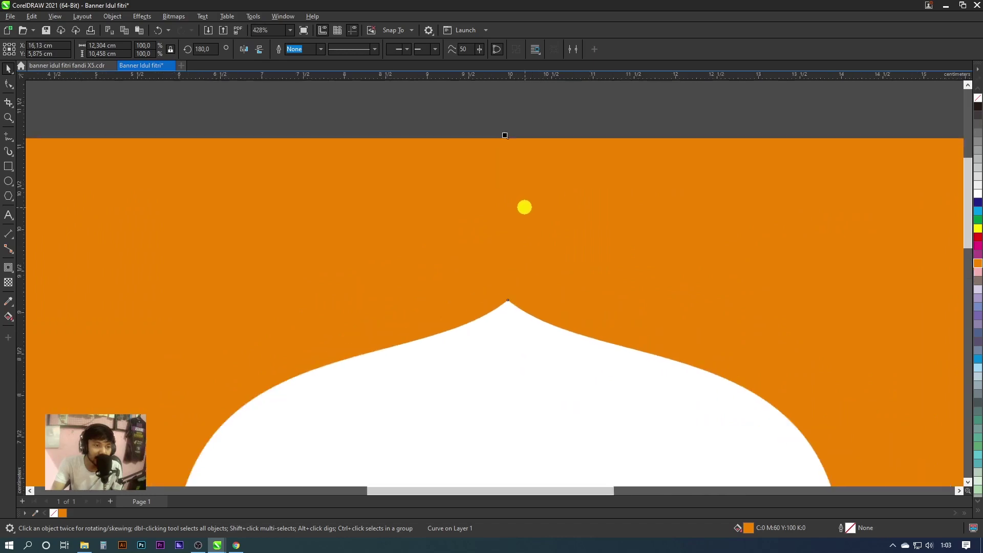
pyautogui.scroll(-2, 505, 135)
pyautogui.scroll(-1, 507, 143)
pyautogui.scroll(-2, 512, 153)
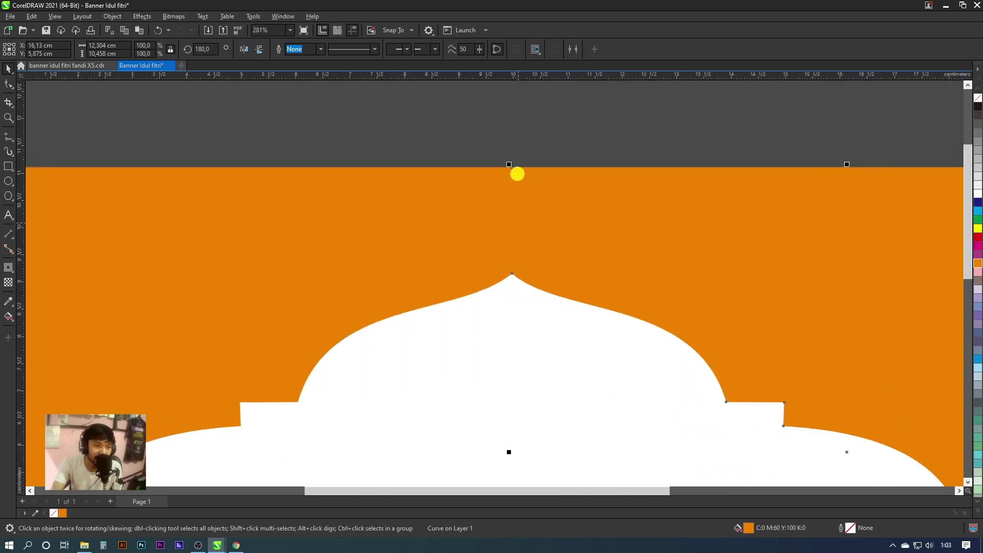
pyautogui.scroll(-1, 526, 159)
pyautogui.press('Escape')
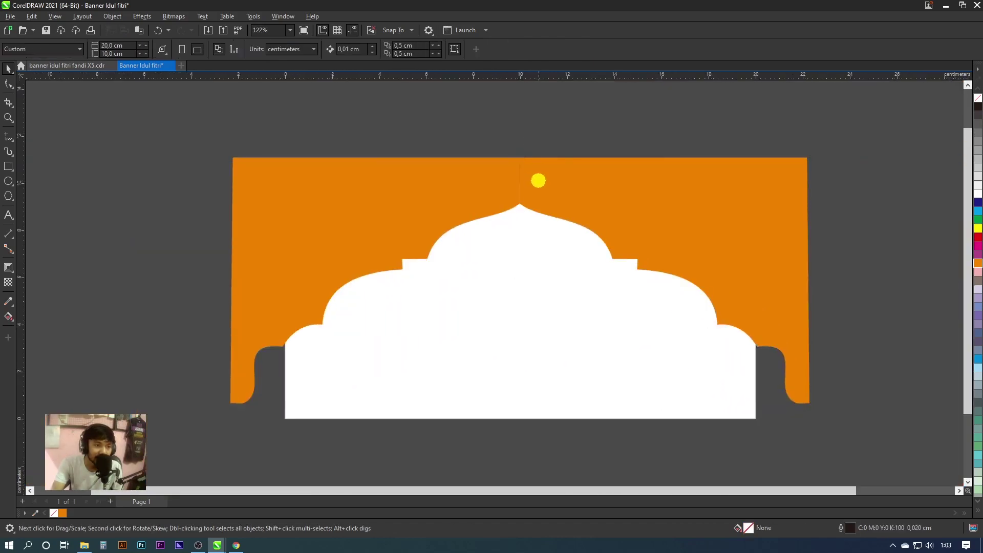
pyautogui.hotkey('ctrl', 'a')
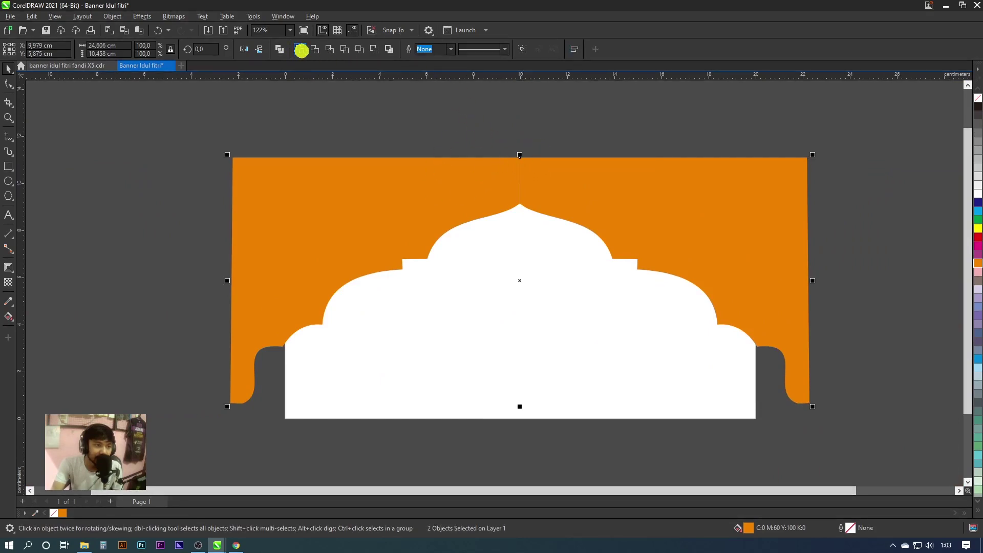
# Step: Weld the halves into one arch, scale it to 78.2%, reposition it, and add a page-sized rectangle
pyautogui.click(301, 50)
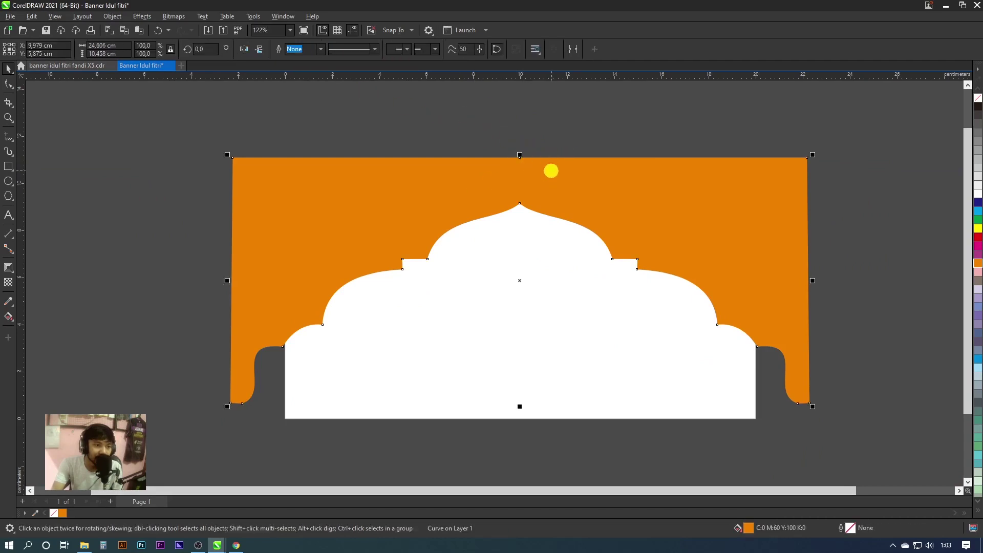
pyautogui.moveTo(481, 176); pyautogui.dragTo(487, 176)
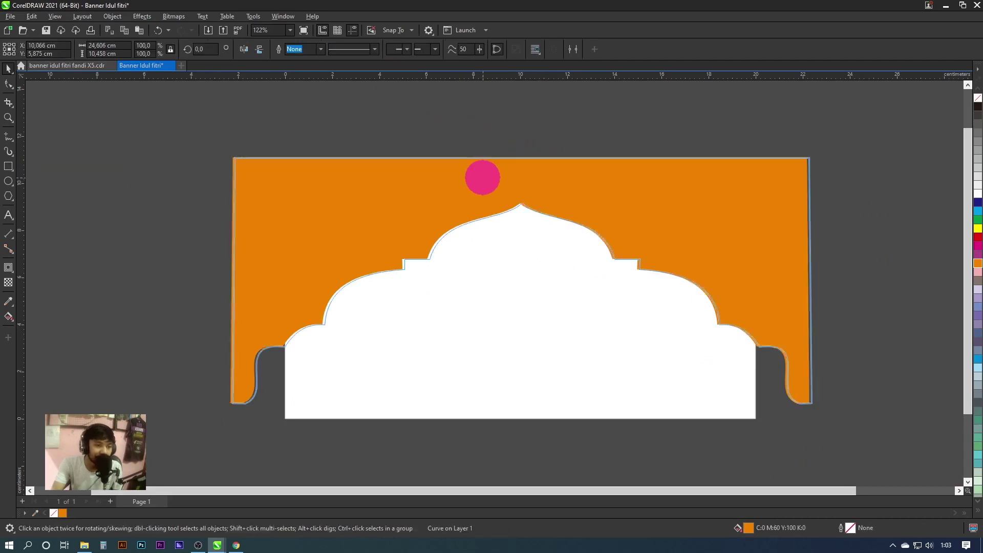
pyautogui.moveTo(822, 155); pyautogui.dragTo(760, 182)
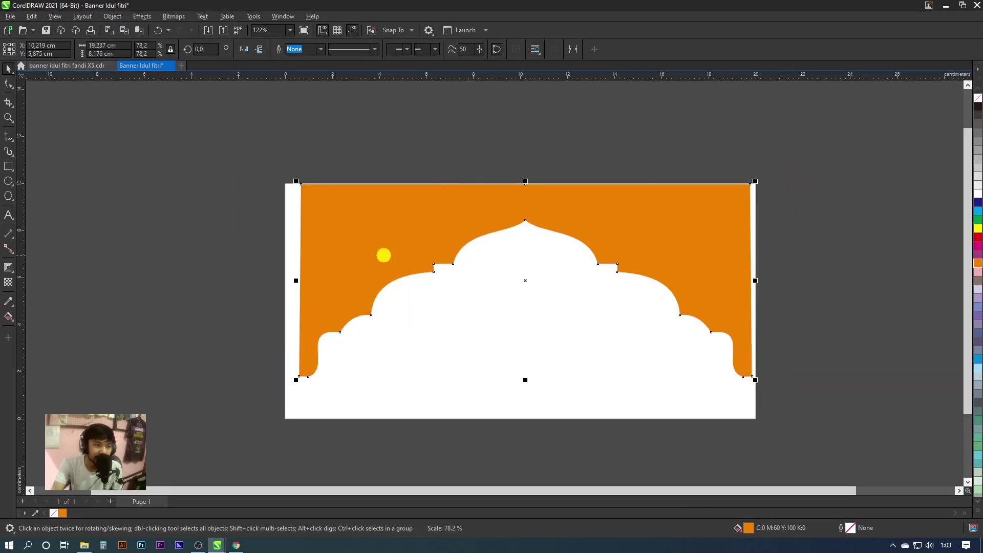
pyautogui.click(241, 210)
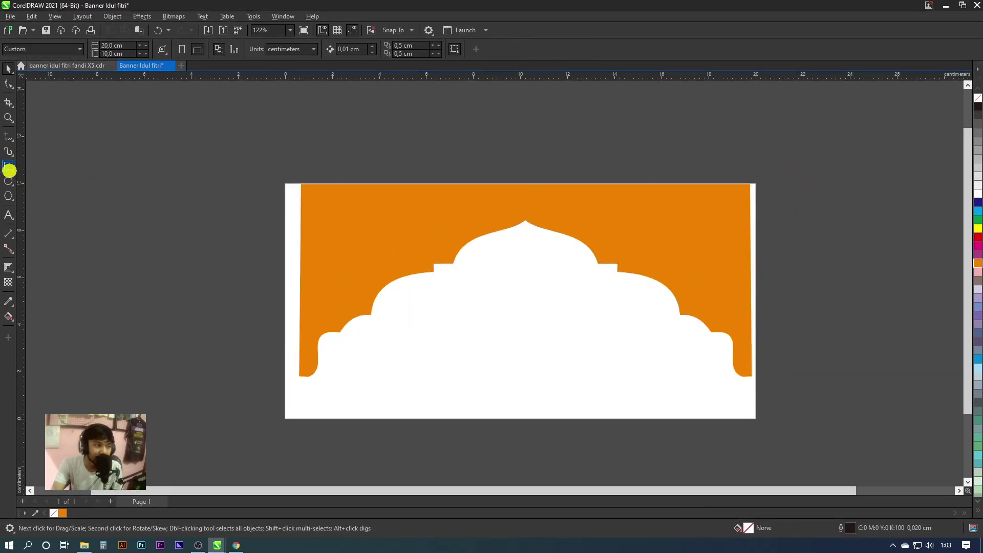
pyautogui.moveTo(336, 192); pyautogui.dragTo(295, 197)
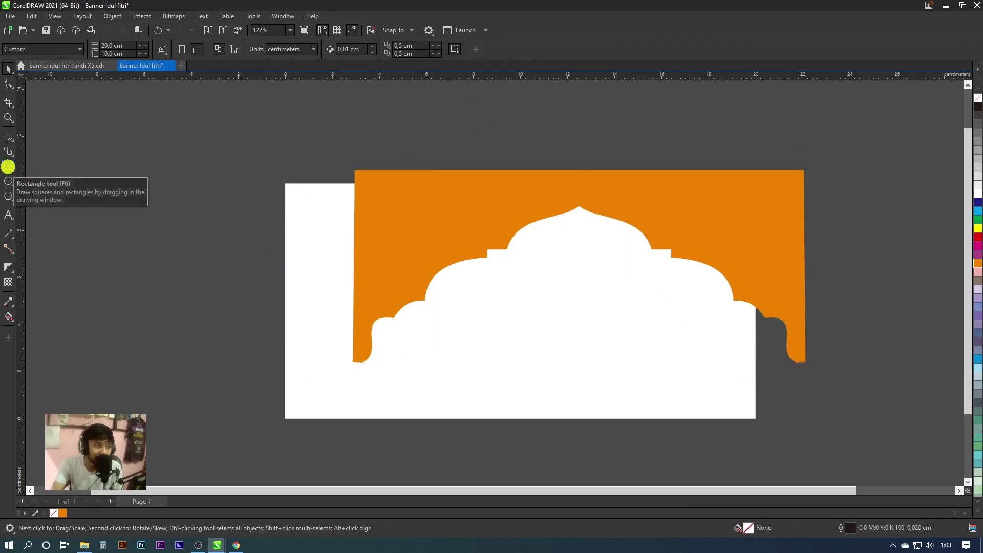
pyautogui.doubleClick(8, 167)
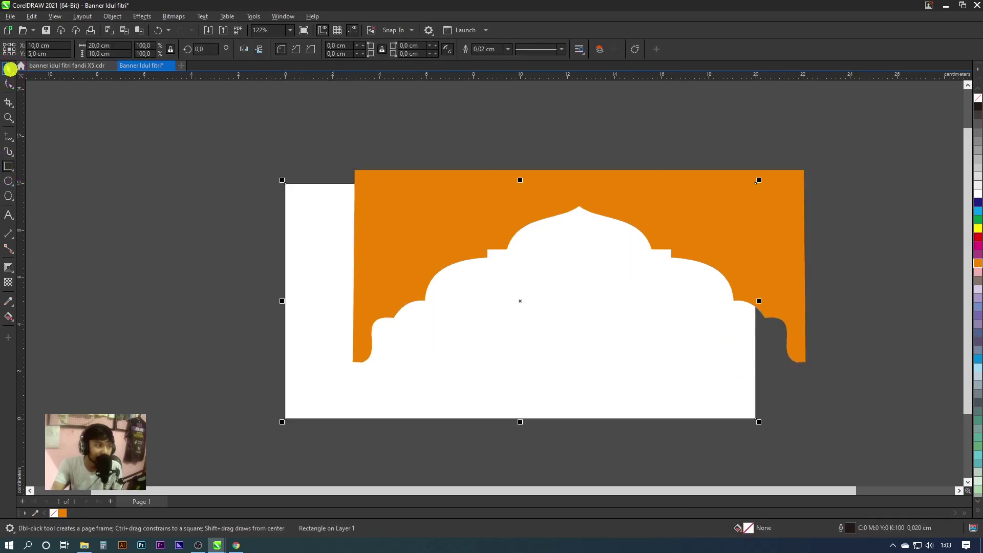
# Step: Centre the page-sized rectangle on the page and fill it green
pyautogui.click(10, 68)
pyautogui.moveTo(305, 247); pyautogui.dragTo(209, 244)
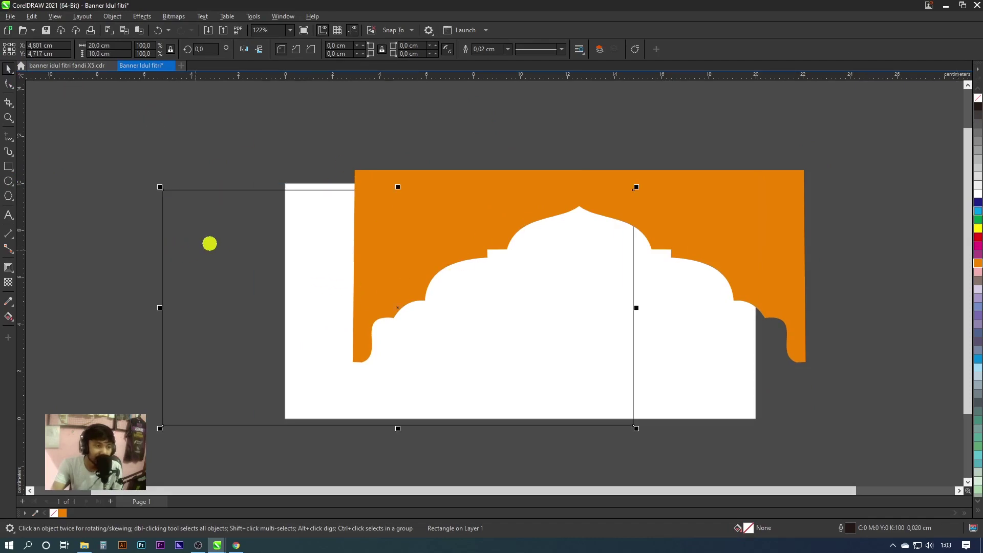
pyautogui.press('p')
pyautogui.click(978, 220)
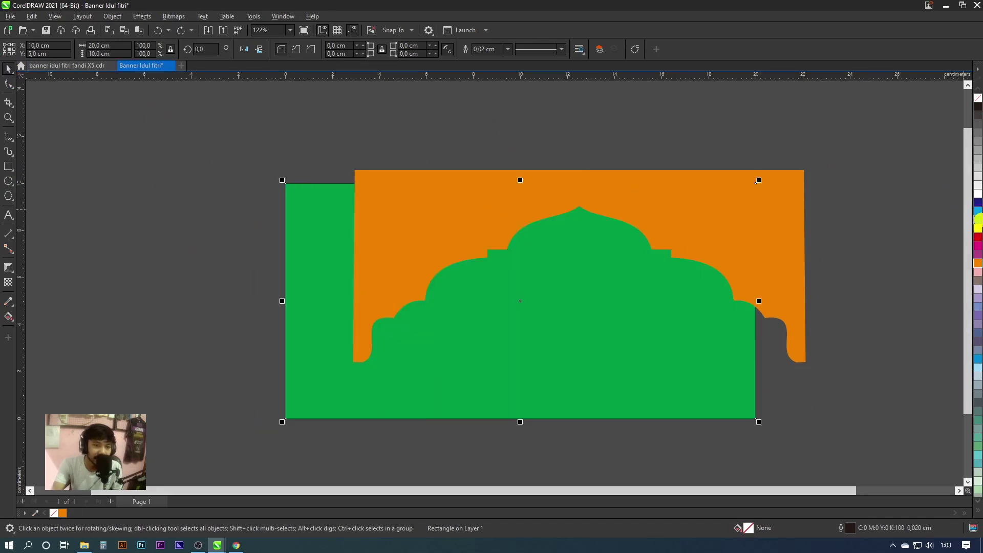
pyautogui.scroll(1, 283, 181)
pyautogui.scroll(2, 283, 180)
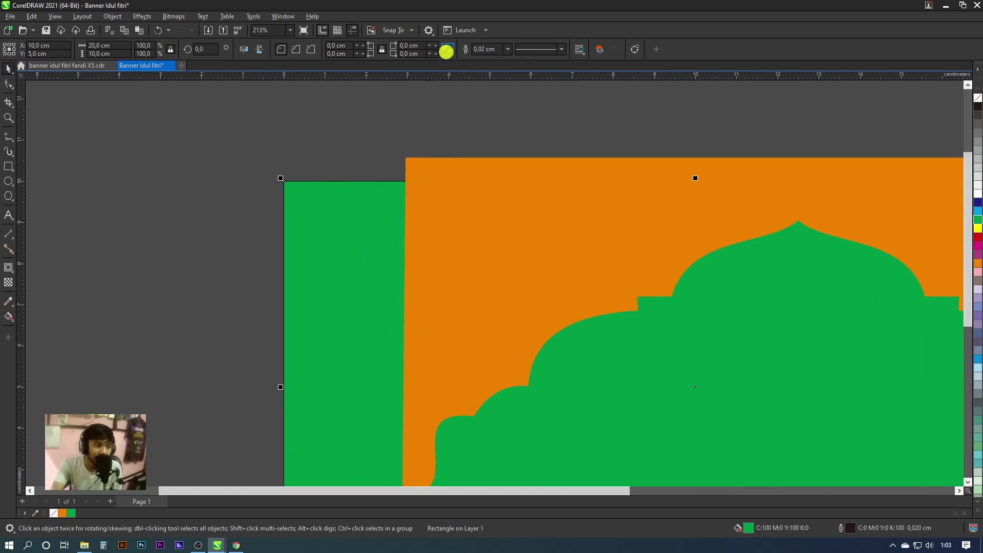
# Step: Set the rectangle's outline width to None, then reselect the orange arch
pyautogui.click(509, 49)
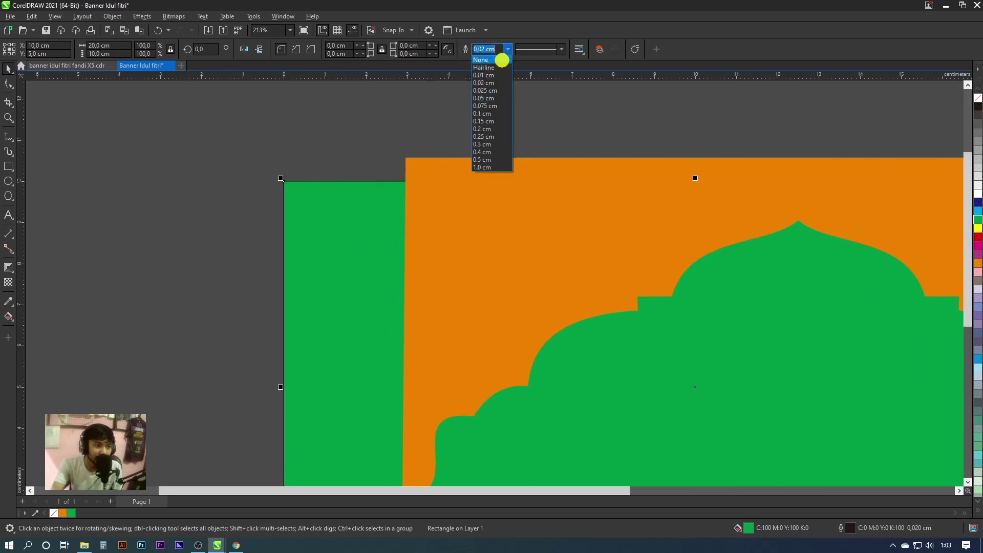
pyautogui.click(499, 59)
pyautogui.scroll(-5, 390, 176)
pyautogui.scroll(1, 440, 185)
pyautogui.click(448, 187)
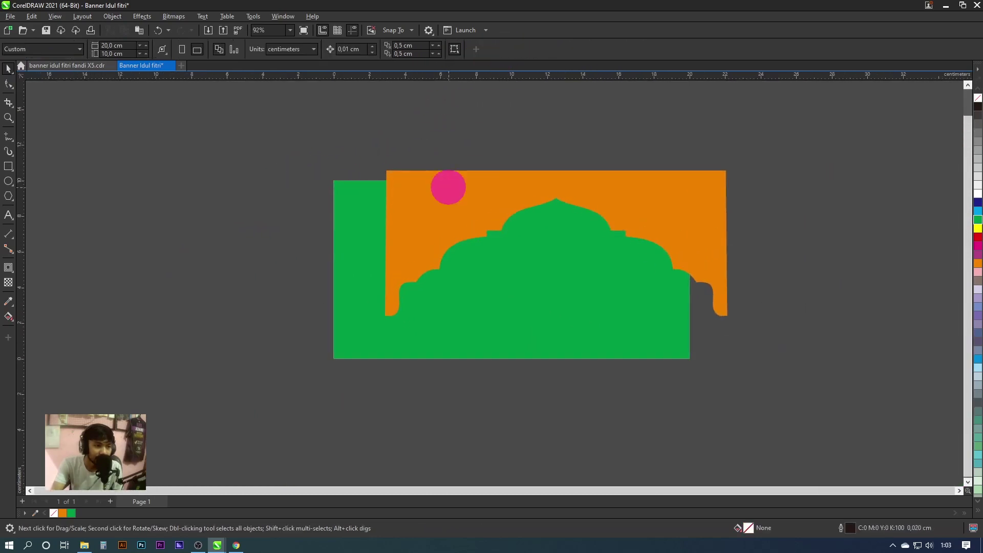
pyautogui.click(358, 204)
pyautogui.click(463, 178)
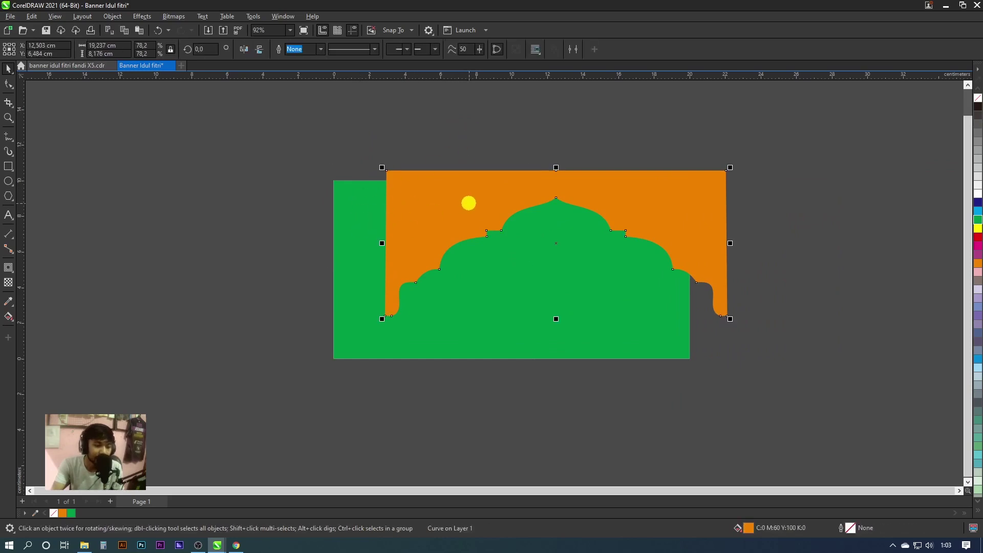
# Step: Centre the orange arch on the page and enlarge it to the 20 cm page width
pyautogui.press('p')
pyautogui.scroll(1, 727, 211)
pyautogui.scroll(1, 668, 191)
pyautogui.click(662, 186)
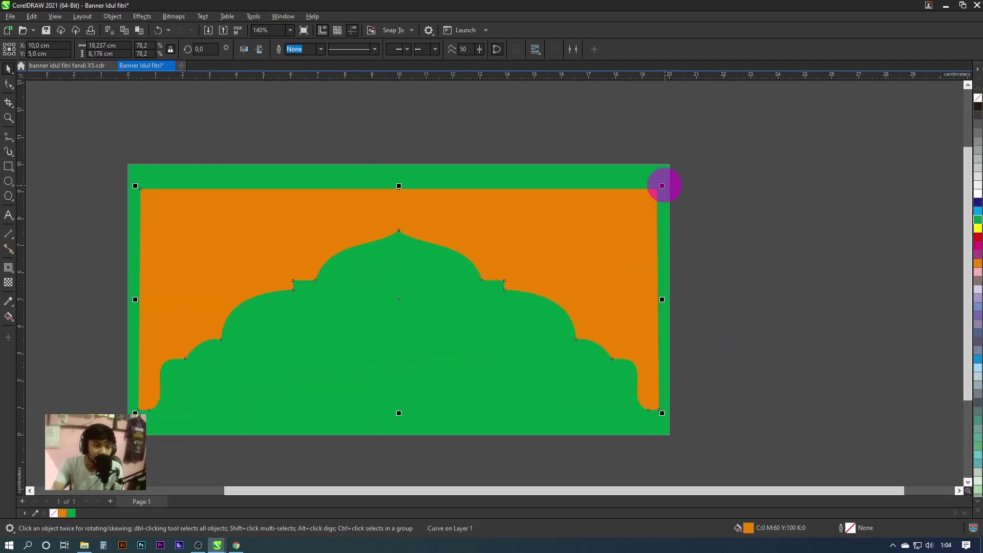
pyautogui.moveTo(663, 186); pyautogui.dragTo(676, 178)
pyautogui.scroll(2, 666, 182)
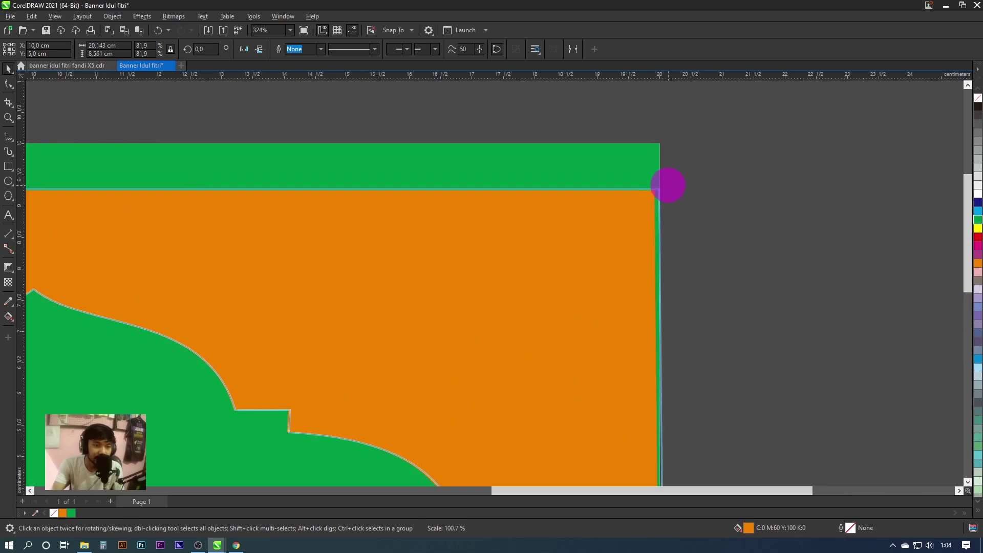
pyautogui.scroll(-2, 678, 185)
pyautogui.scroll(-1, 677, 186)
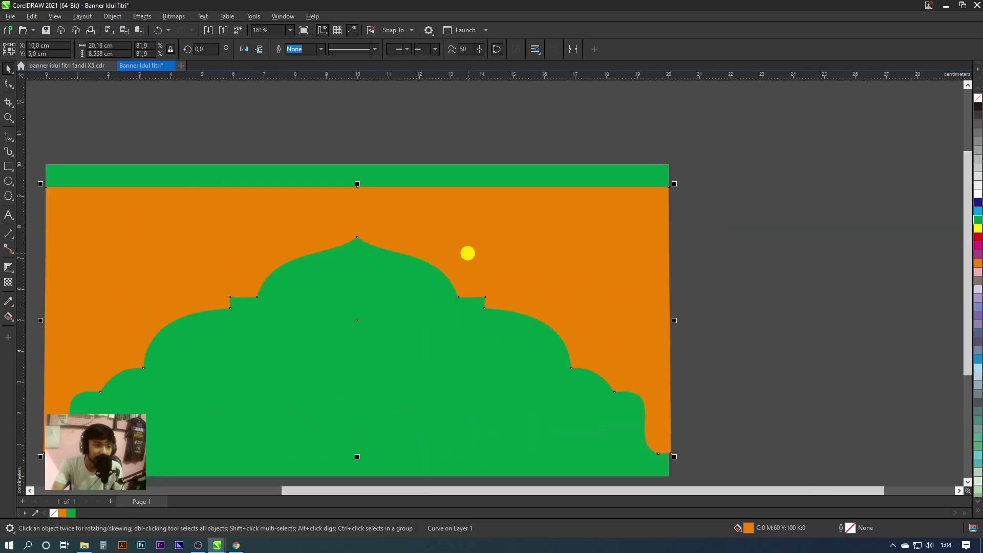
pyautogui.scroll(-1, 468, 252)
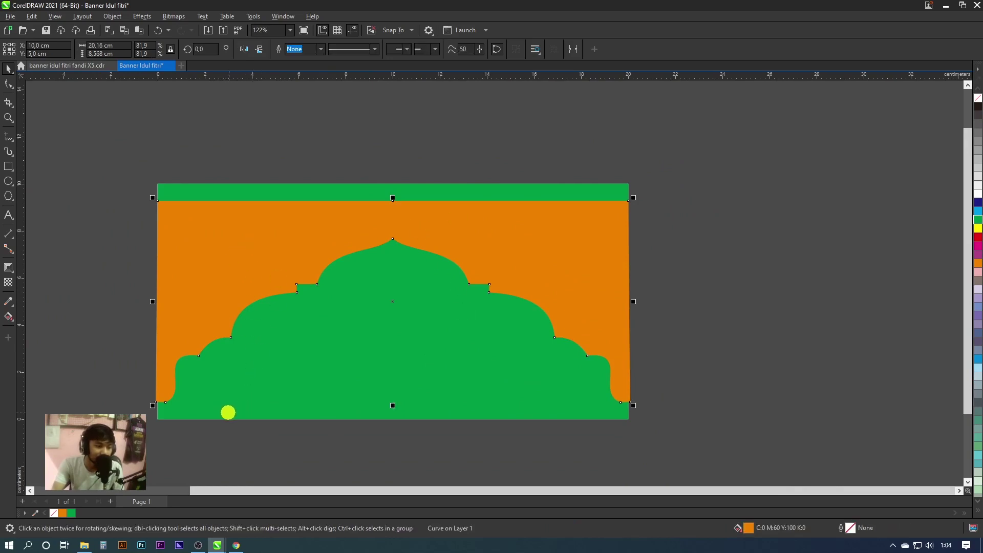
# Step: Align the orange arch to the top of the green rectangle, then reselect the arch
pyautogui.keyDown('shift'); pyautogui.click(229, 412); pyautogui.keyUp('shift')
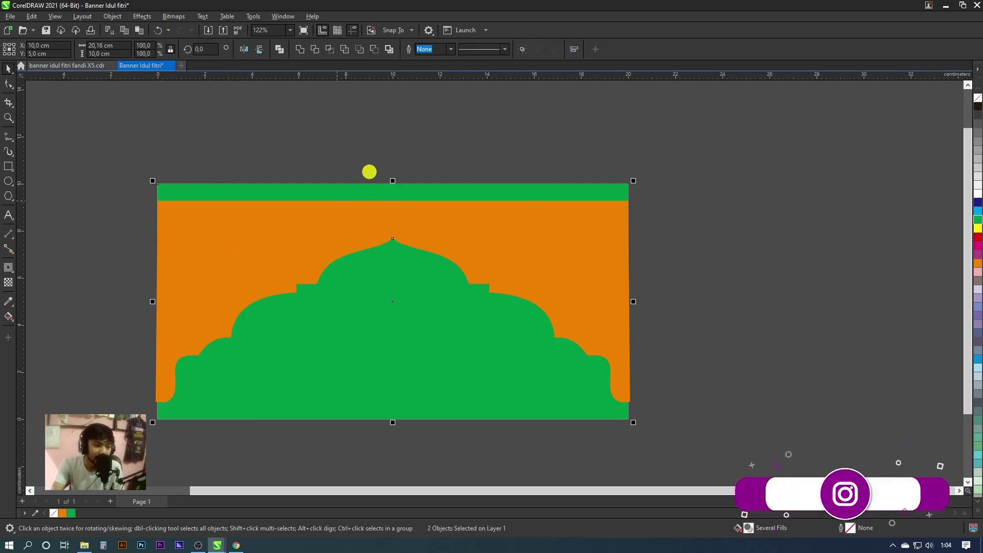
pyautogui.press('t')
pyautogui.click(373, 164)
pyautogui.moveTo(377, 210); pyautogui.dragTo(420, 222)
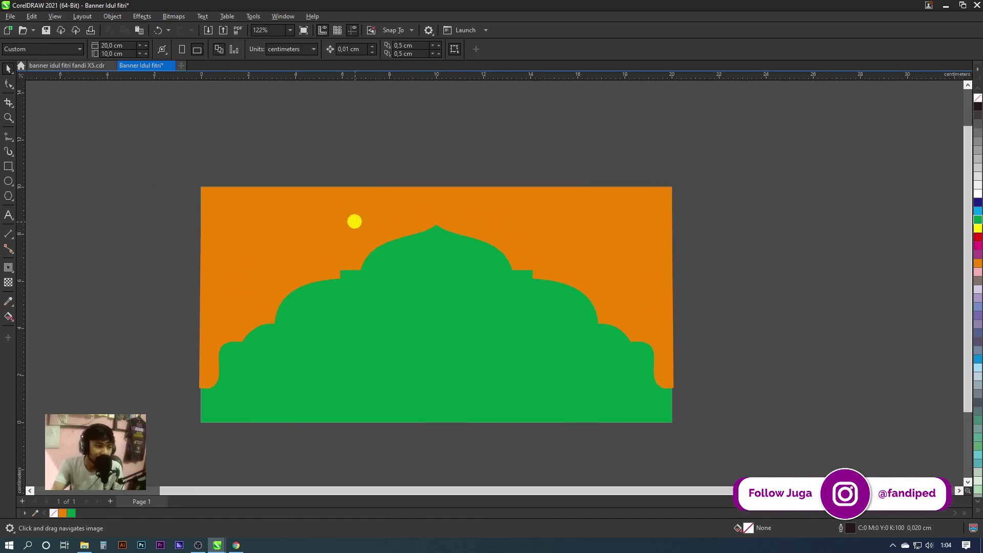
pyautogui.click(355, 222)
pyautogui.scroll(1, 193, 340)
pyautogui.scroll(1, 237, 297)
pyautogui.scroll(2, 248, 229)
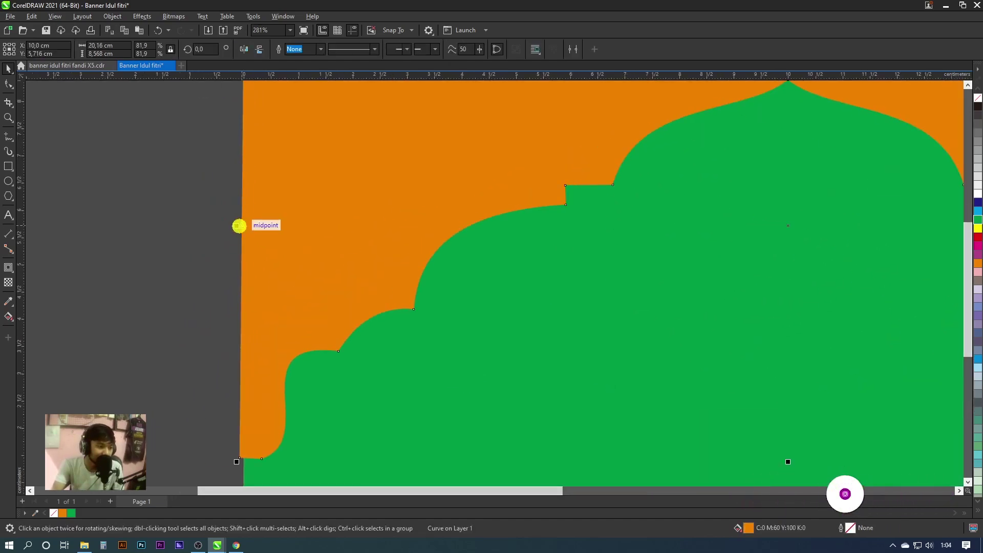
# Step: Try pulling the arch's left edge inward, undo it, and reselect the arch
pyautogui.moveTo(239, 225); pyautogui.dragTo(243, 225)
pyautogui.scroll(-3, 242, 246)
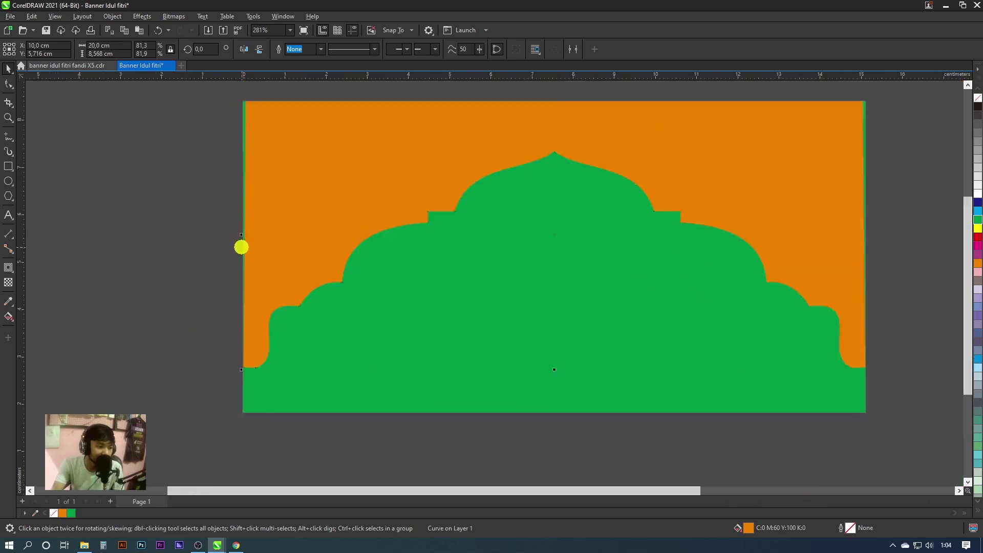
pyautogui.scroll(-1, 246, 229)
pyautogui.scroll(2, 246, 222)
pyautogui.scroll(-2, 247, 222)
pyautogui.hotkey('ctrl', 'z')
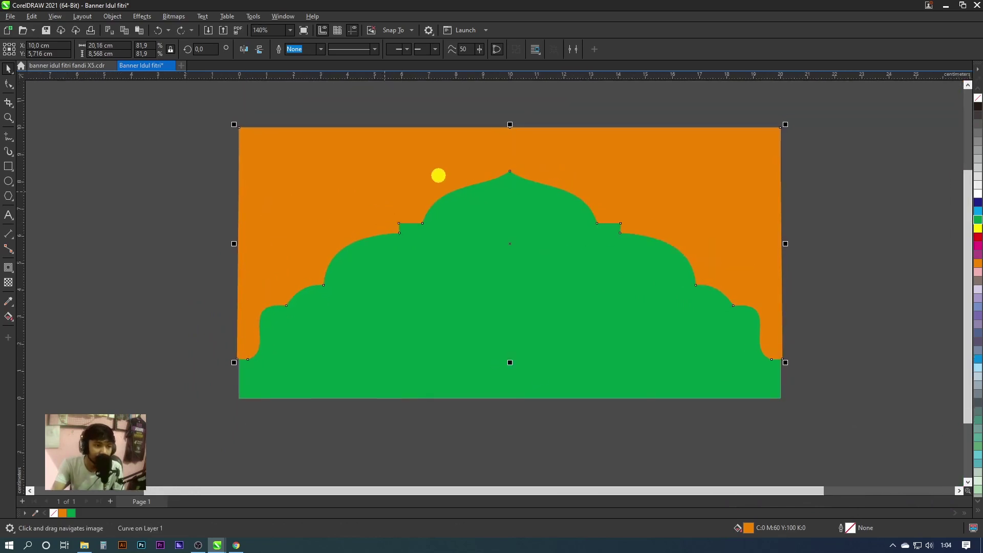
pyautogui.click(213, 197)
pyautogui.scroll(1, 249, 292)
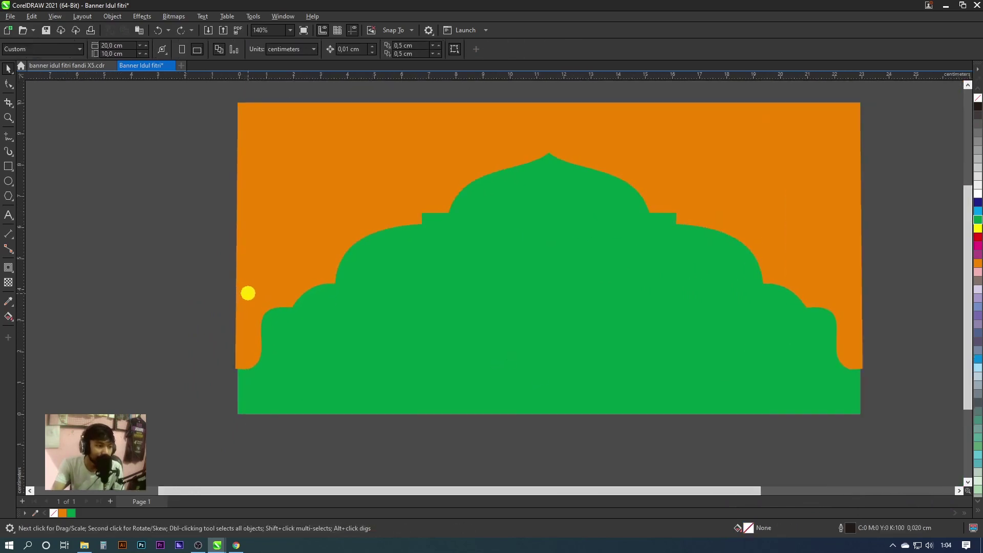
pyautogui.scroll(-2, 325, 252)
pyautogui.click(416, 180)
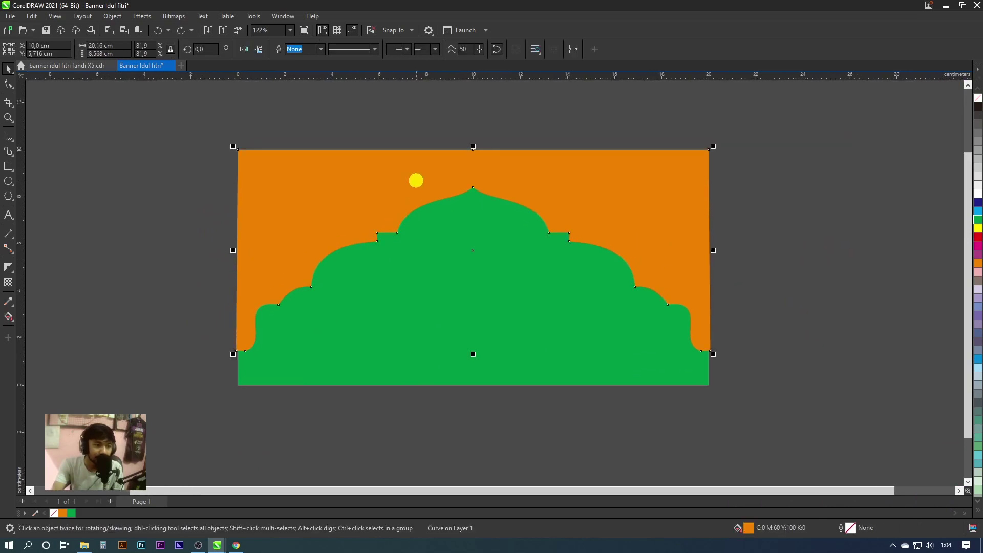
# Step: PowerClip the orange arch shape inside the green background rectangle
pyautogui.rightClick(416, 180)
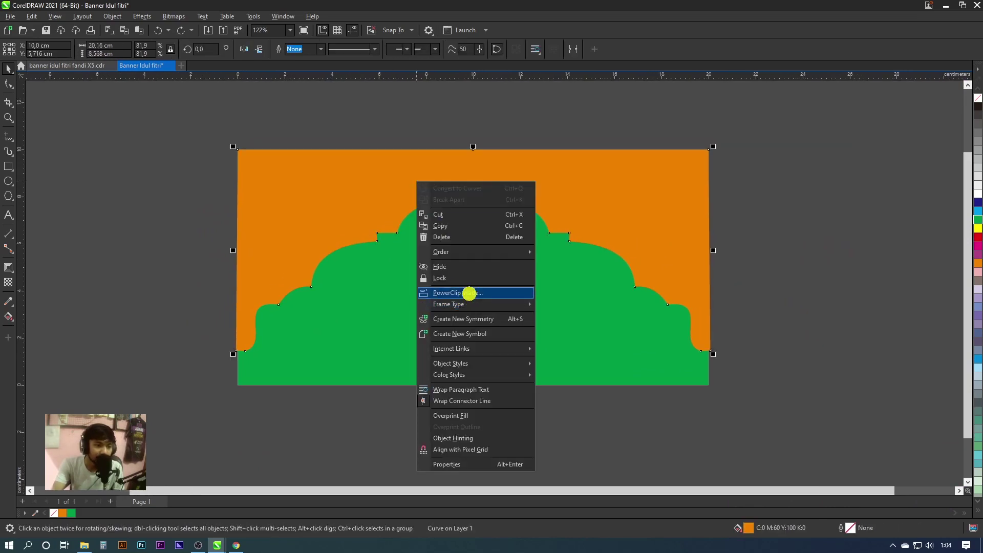
pyautogui.click(470, 293)
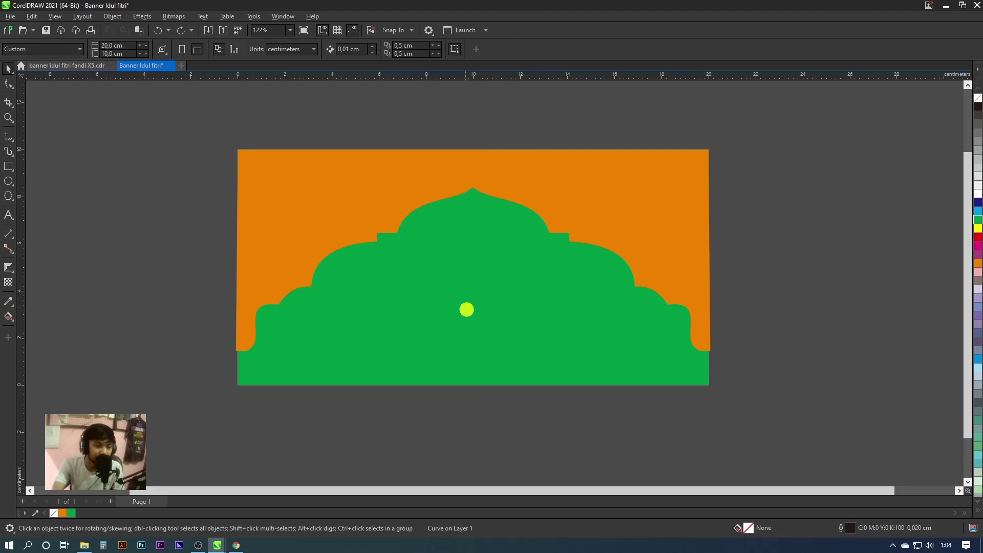
pyautogui.click(467, 283)
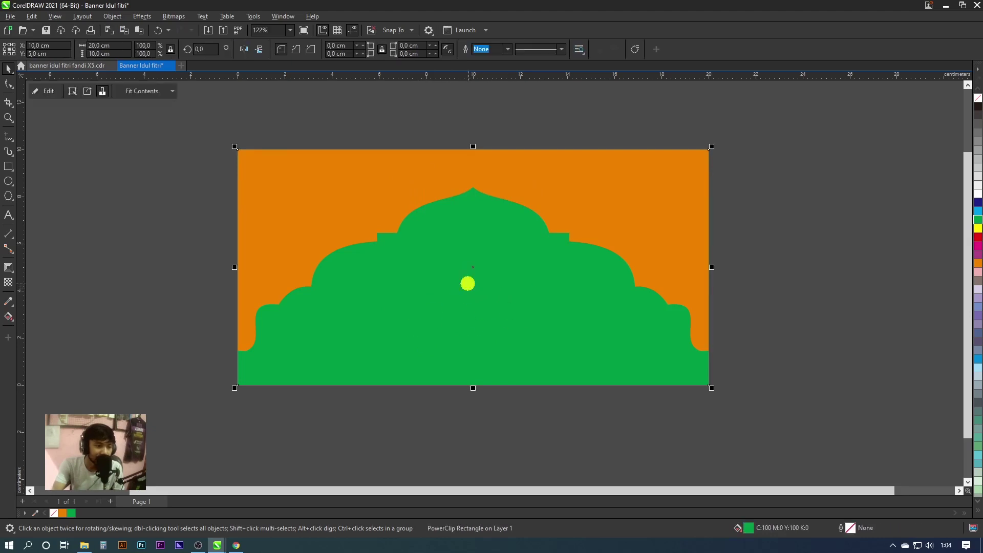
pyautogui.click(742, 235)
# Step: Glance at the finished reference banner tab, then return to the working banner
pyautogui.scroll(-2, 568, 222)
pyautogui.moveTo(568, 222); pyautogui.dragTo(559, 242)
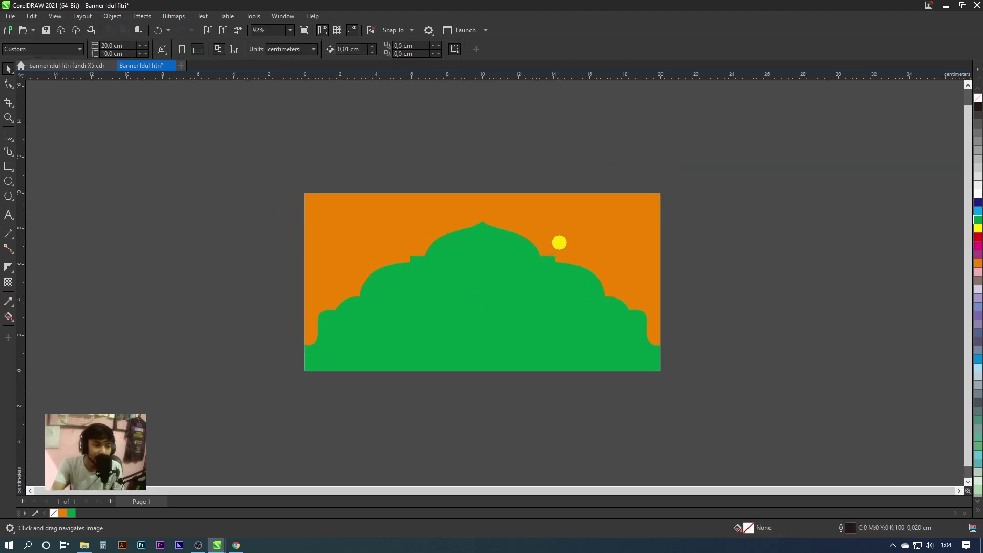
pyautogui.scroll(5, 559, 242)
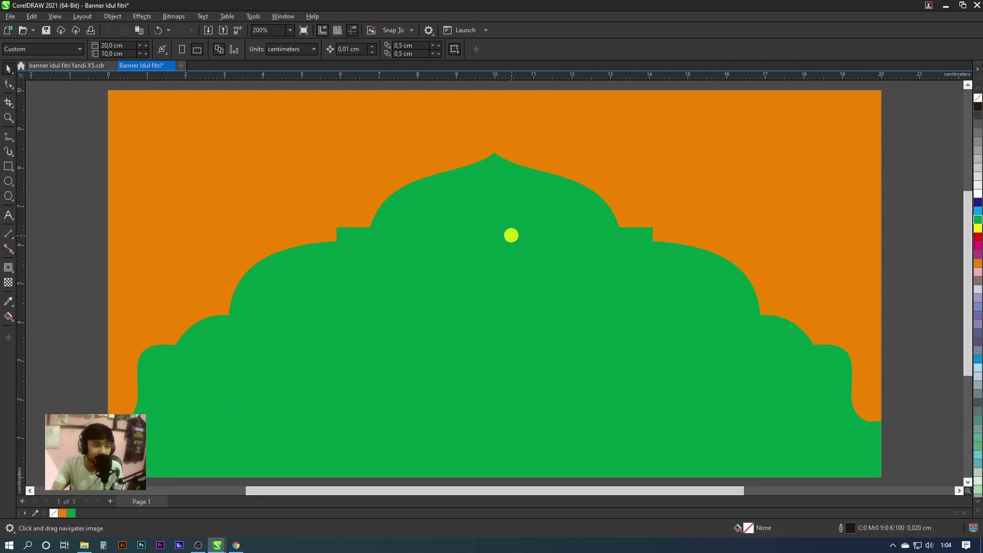
pyautogui.scroll(-1, 512, 231)
pyautogui.click(77, 65)
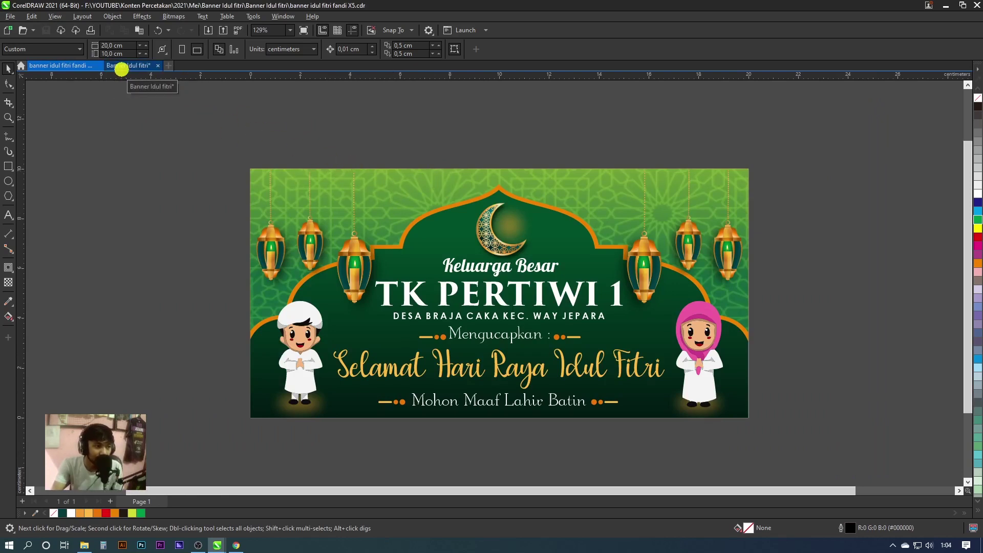
pyautogui.click(121, 65)
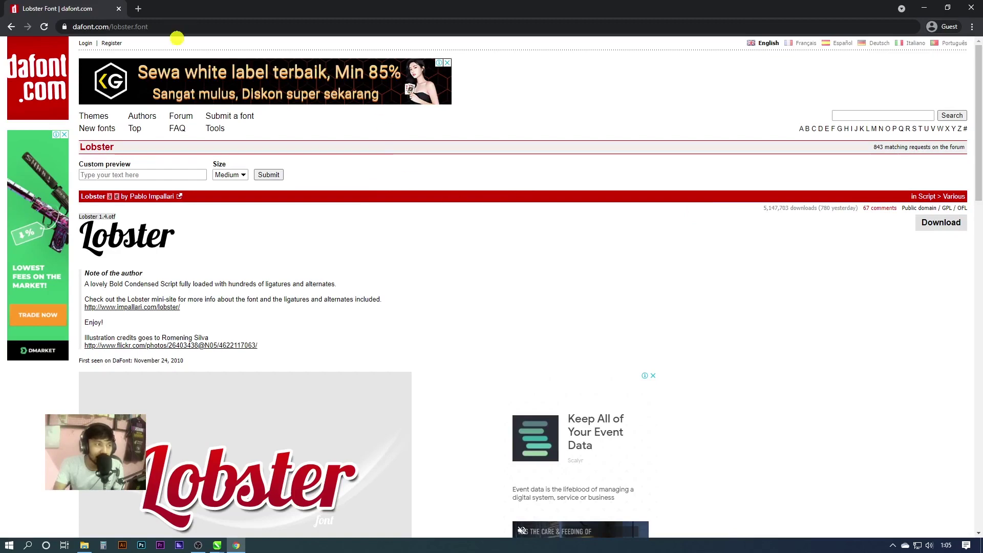
# Step: Search Google Images for 'background islam'
pyautogui.click(175, 26)
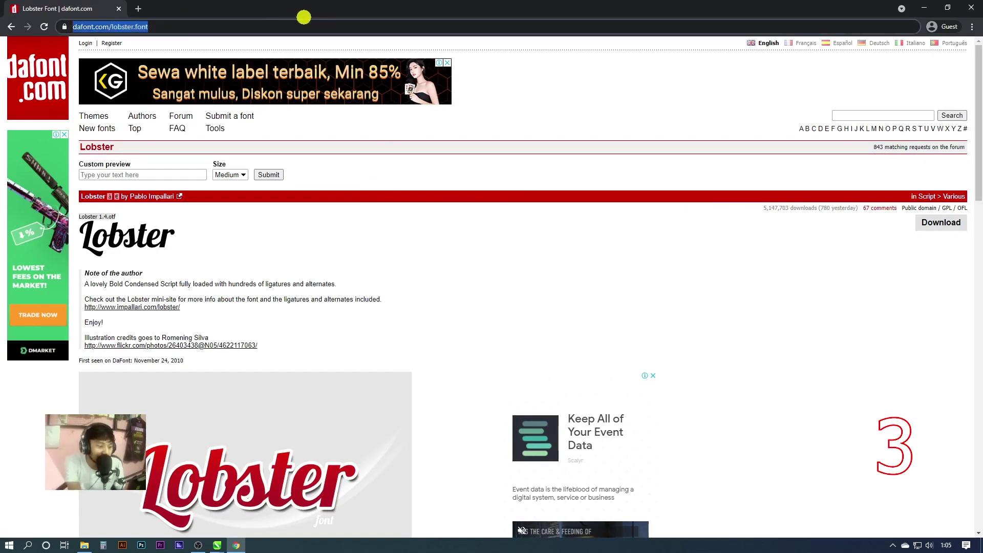
pyautogui.write('back')
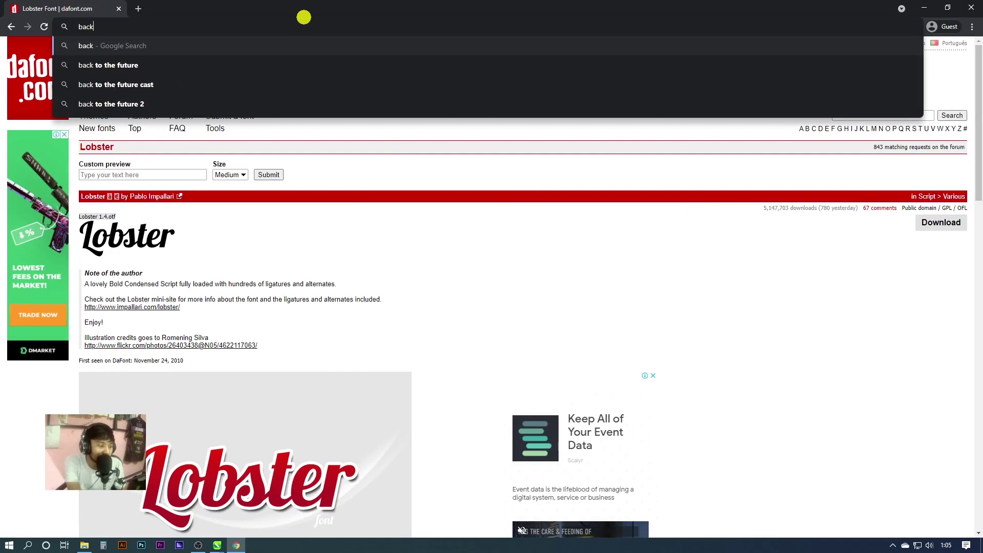
pyautogui.write('ground is')
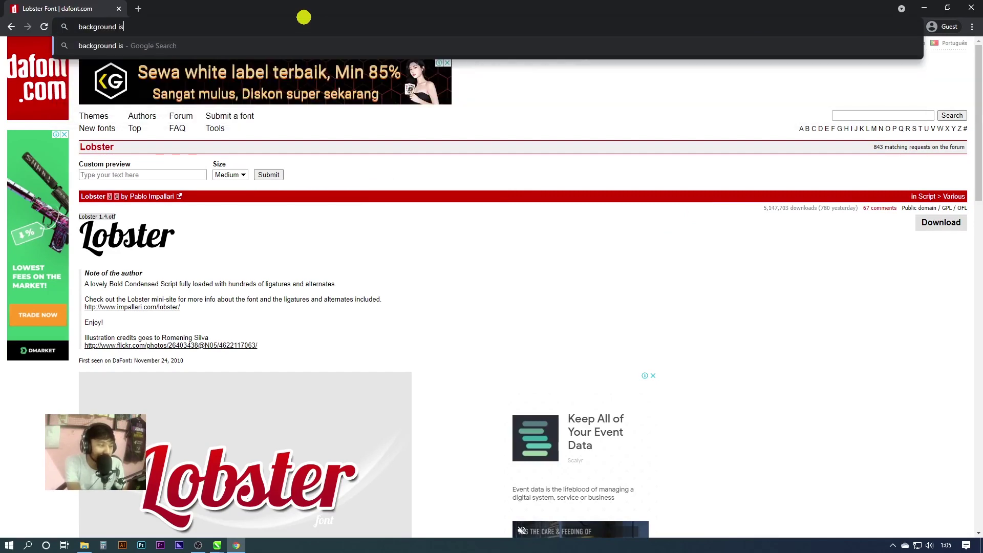
pyautogui.write('lam')
pyautogui.press('Return')
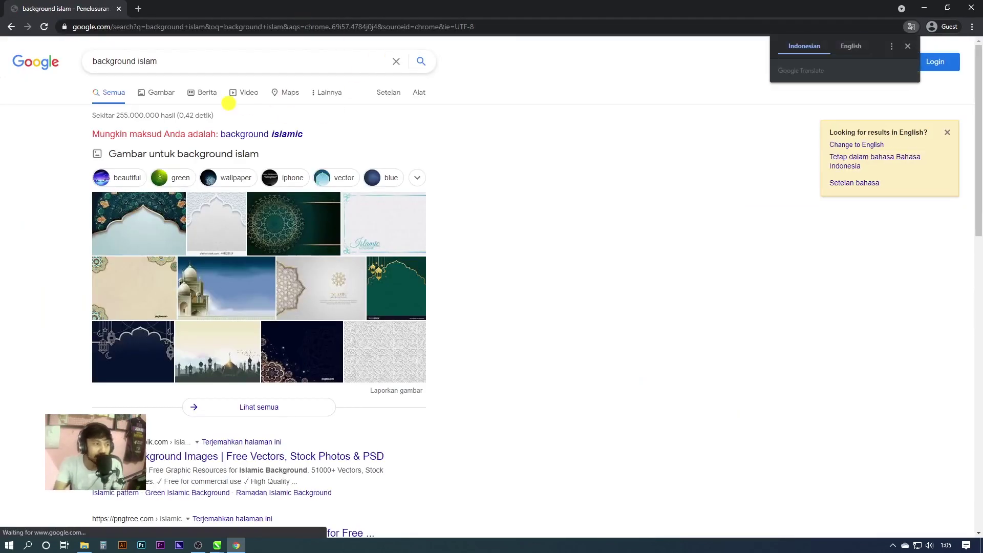
pyautogui.click(169, 95)
pyautogui.scroll(-5, 476, 260)
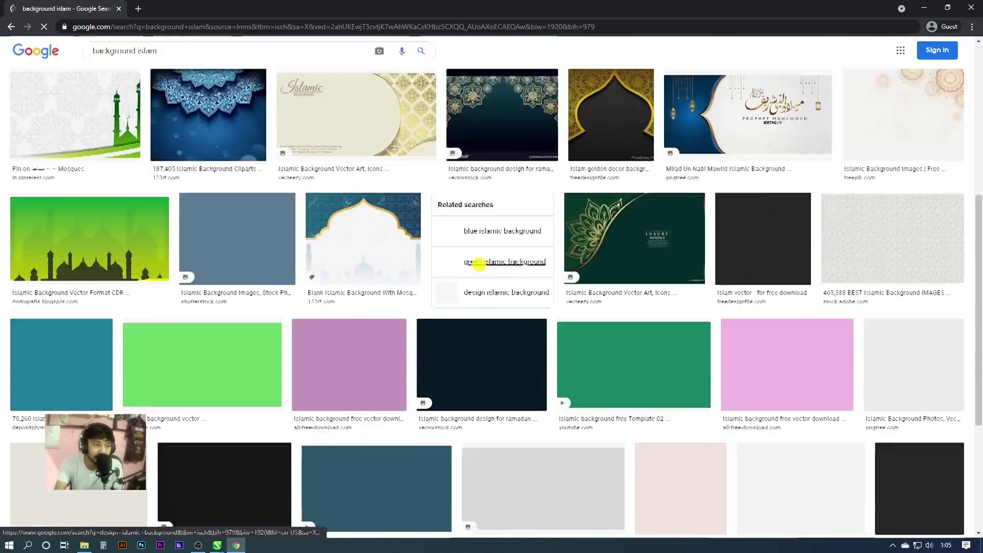
pyautogui.scroll(-5, 483, 267)
pyautogui.scroll(2, 483, 267)
# Step: Copy the green oriental diamond pattern image and minimize the browser
pyautogui.click(233, 238)
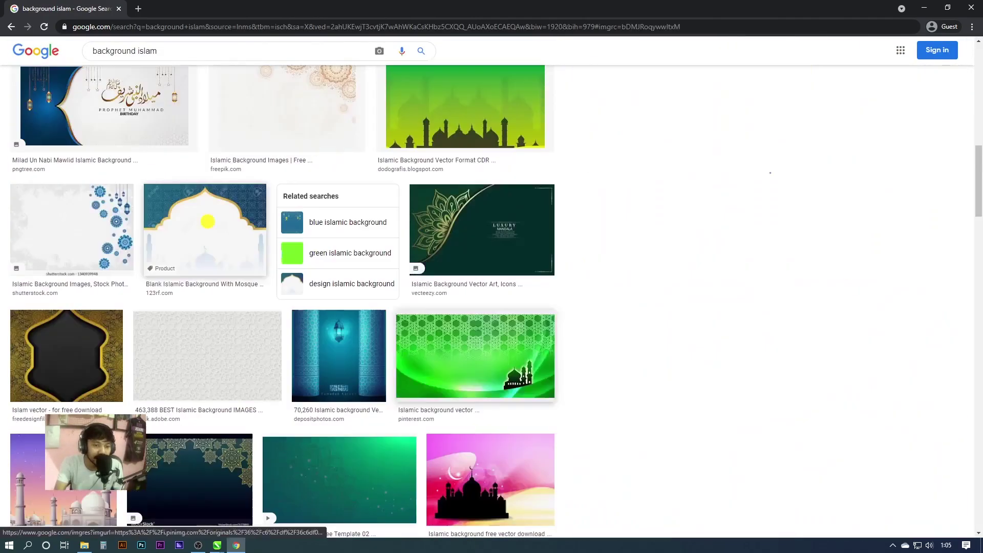
pyautogui.scroll(-4, 616, 268)
pyautogui.scroll(-4, 640, 281)
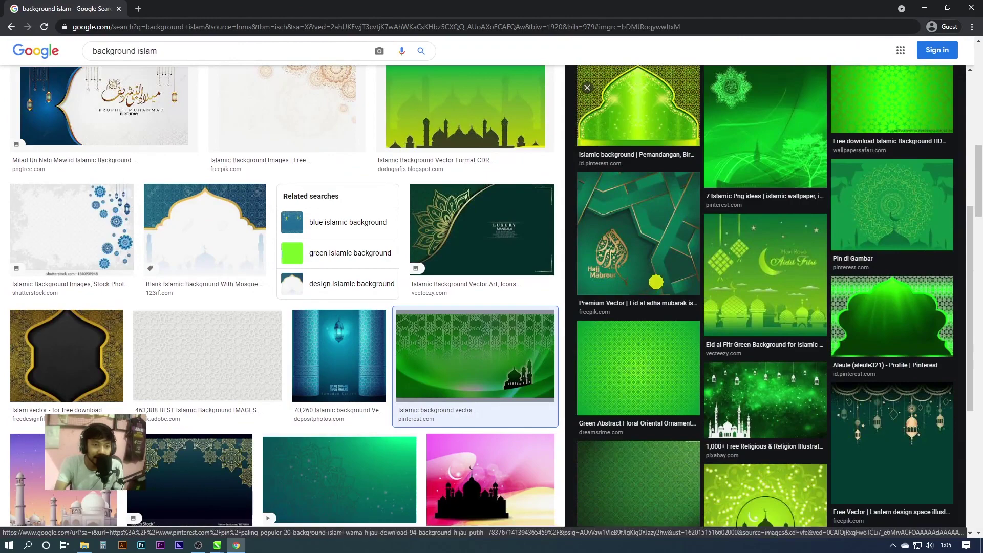
pyautogui.click(653, 283)
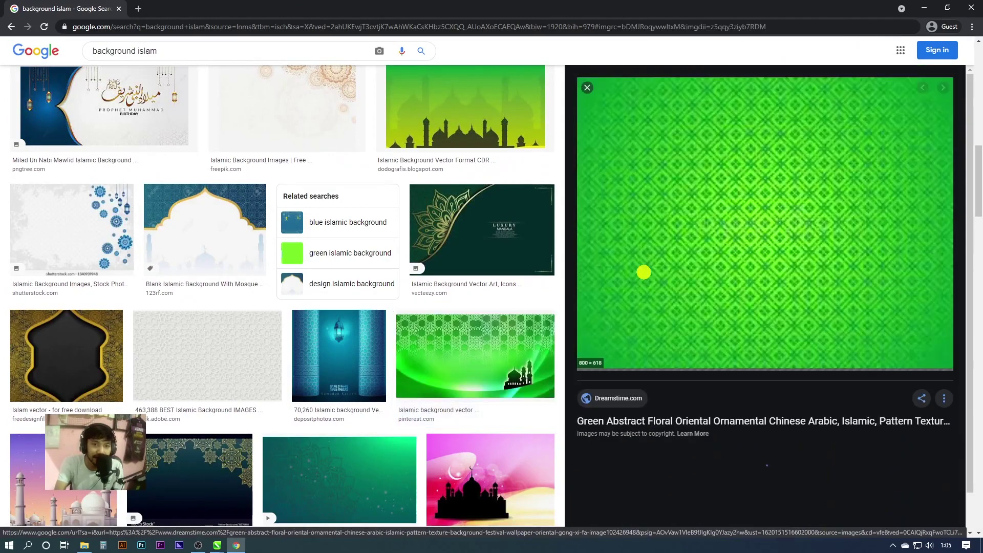
pyautogui.scroll(-5, 719, 294)
pyautogui.click(700, 309)
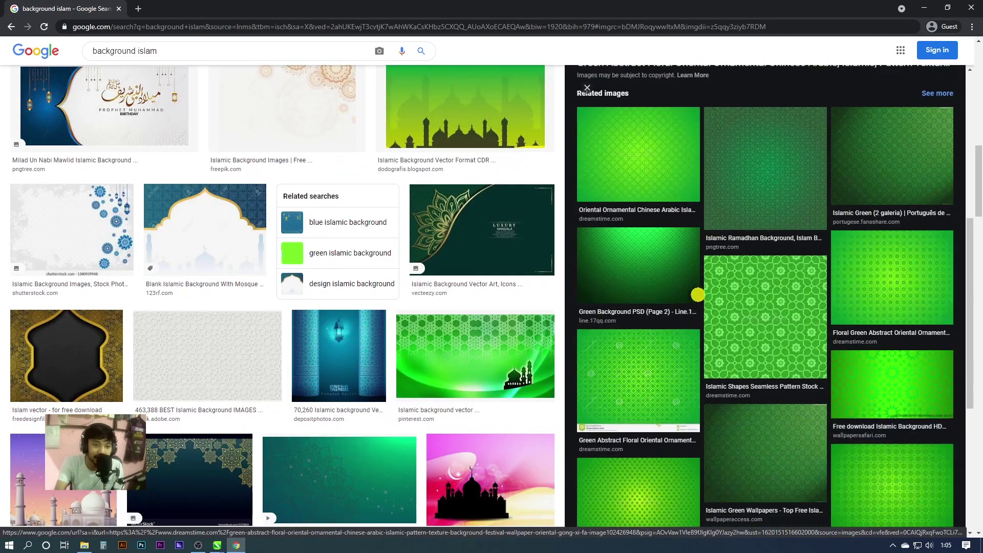
pyautogui.scroll(-3, 714, 271)
pyautogui.scroll(-2, 719, 277)
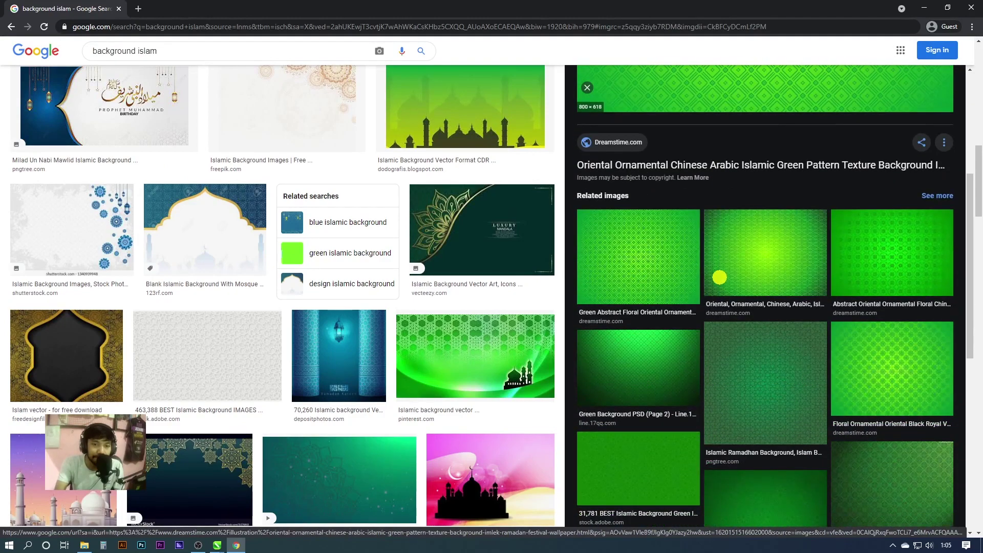
pyautogui.scroll(5, 720, 277)
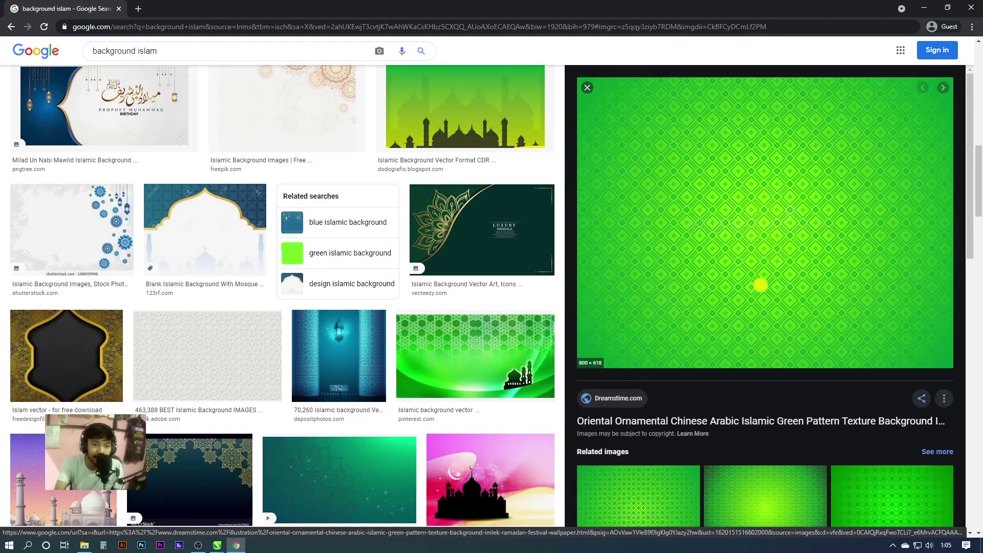
pyautogui.rightClick(764, 237)
pyautogui.click(817, 338)
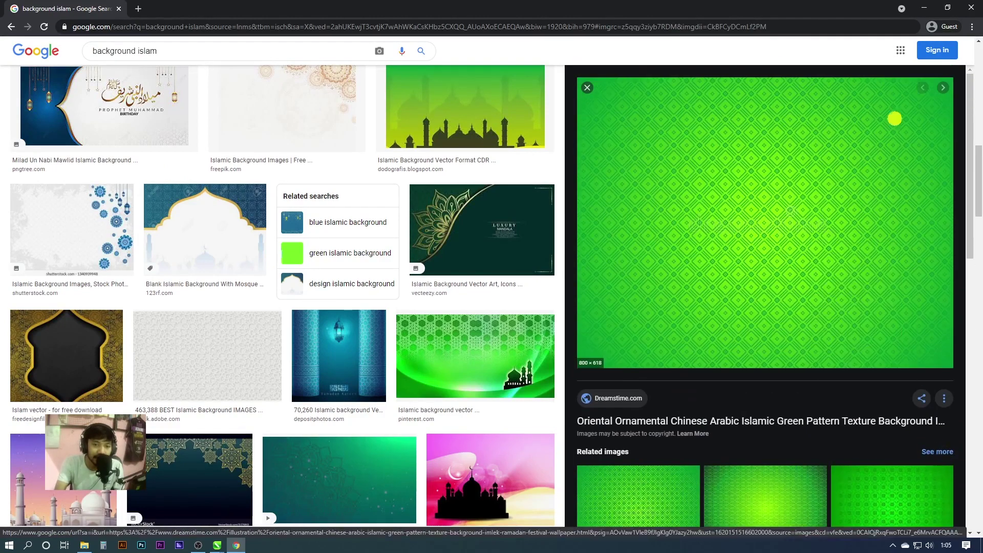
pyautogui.click(925, 8)
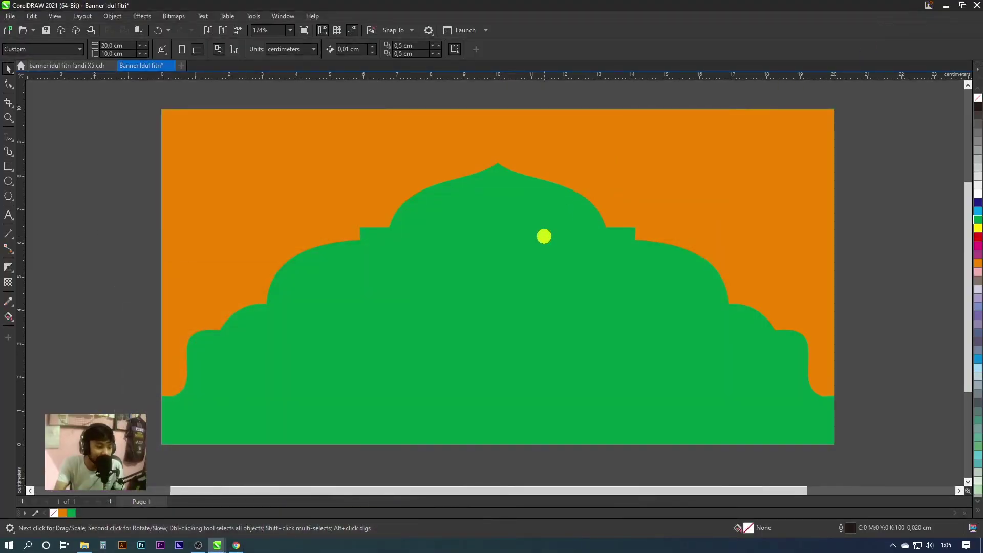
# Step: Paste the pattern image, shrink it to about a third, and cut it
pyautogui.hotkey('ctrl', 'v')
pyautogui.scroll(-3, 553, 201)
pyautogui.scroll(-1, 596, 189)
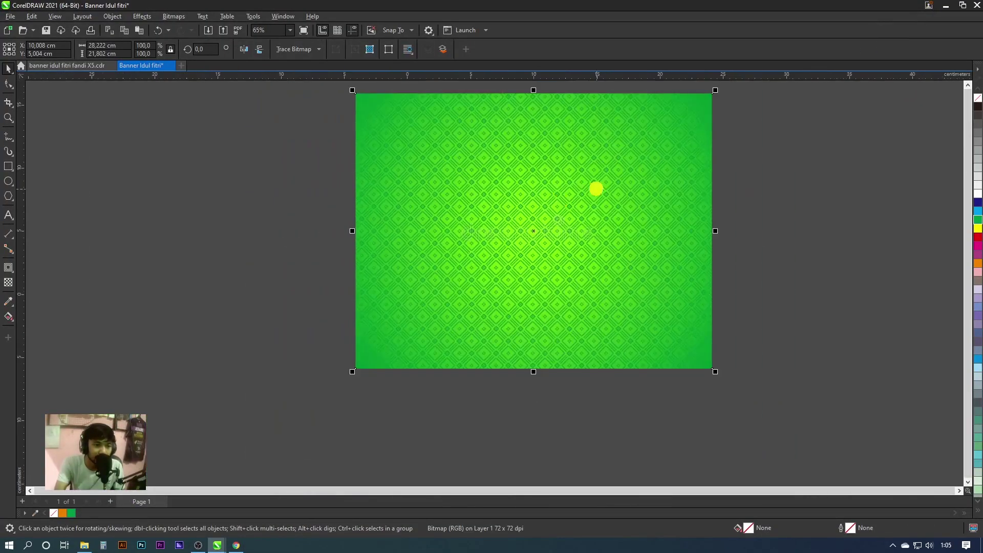
pyautogui.moveTo(683, 129); pyautogui.dragTo(544, 234)
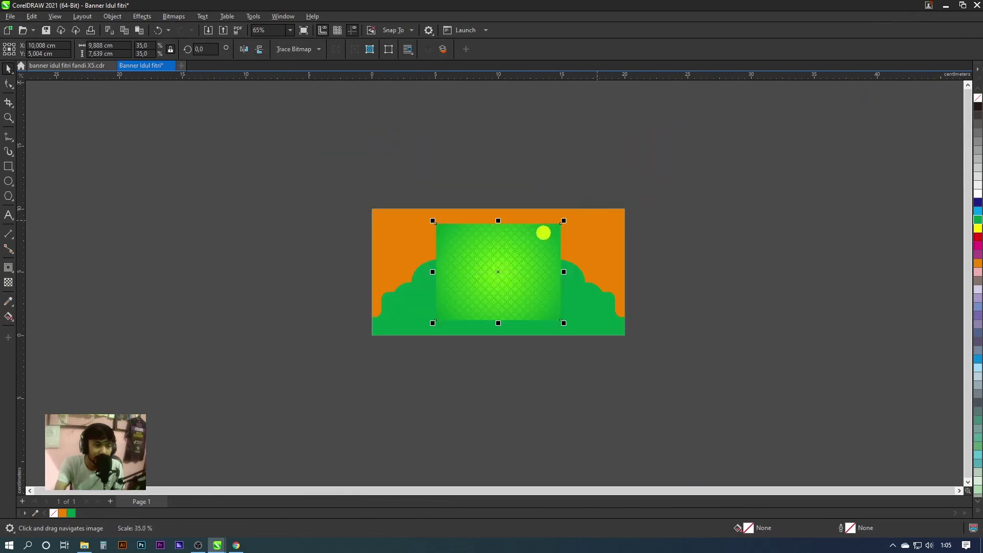
pyautogui.scroll(1, 543, 233)
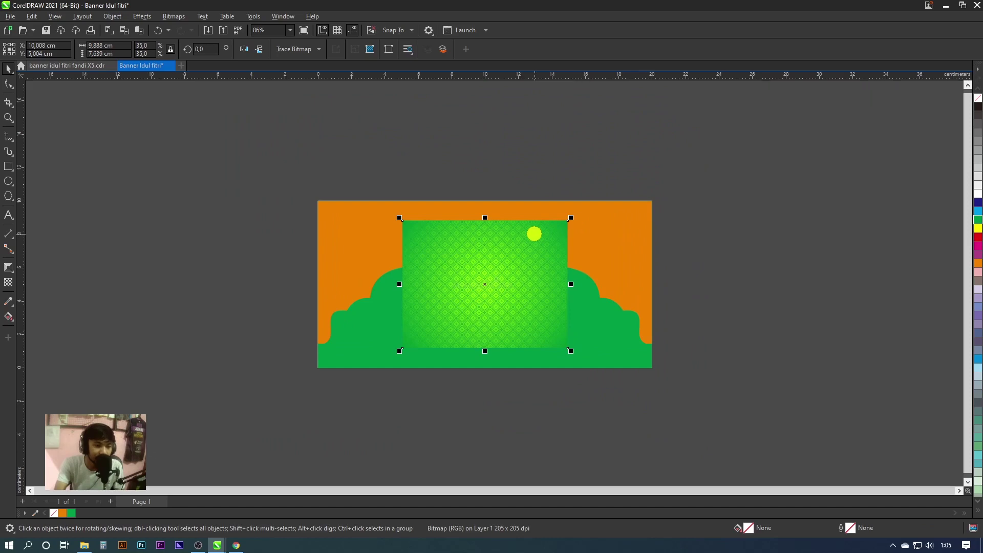
pyautogui.rightClick(534, 234)
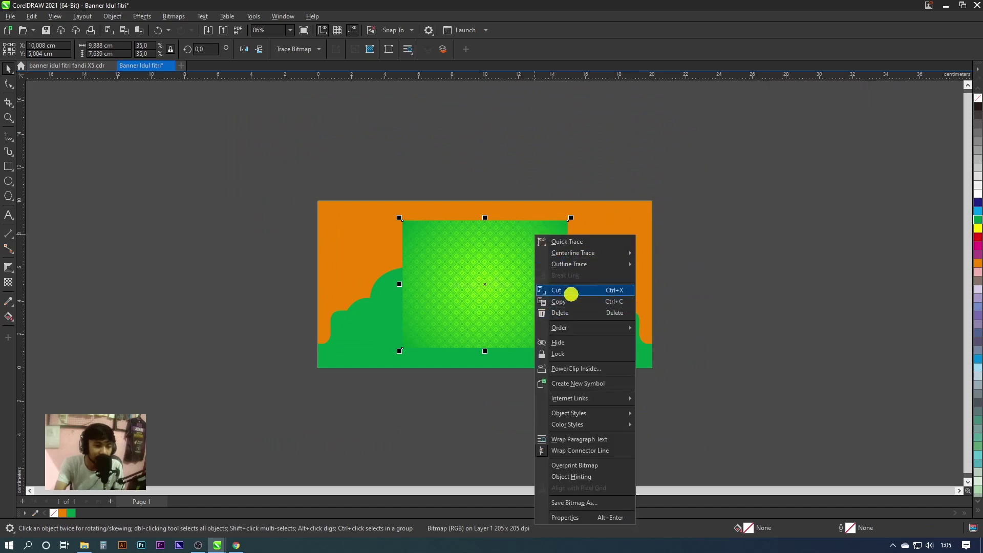
pyautogui.click(569, 291)
# Step: Inside the banner frame's contents, paste the pattern and PowerClip it into the orange surround shape
pyautogui.click(535, 217)
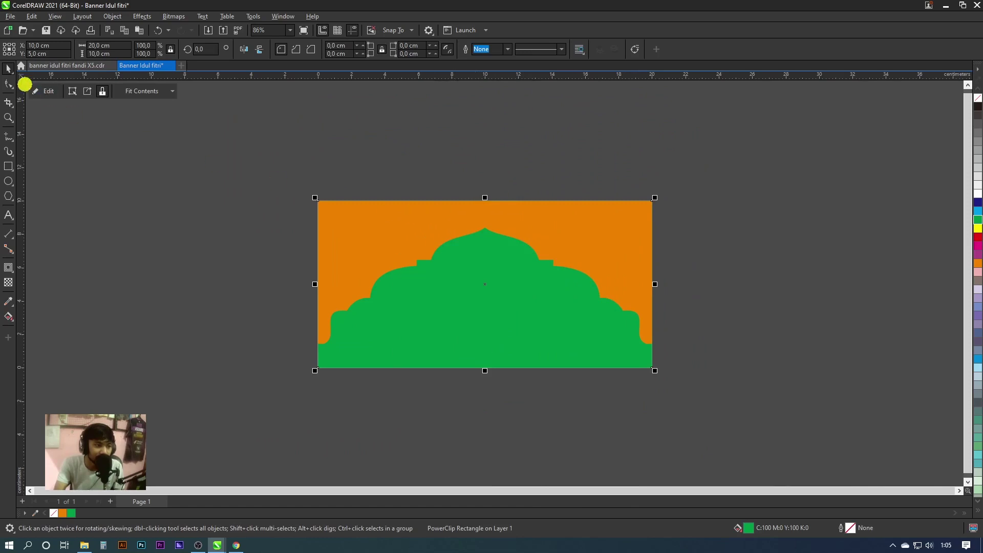
pyautogui.click(46, 92)
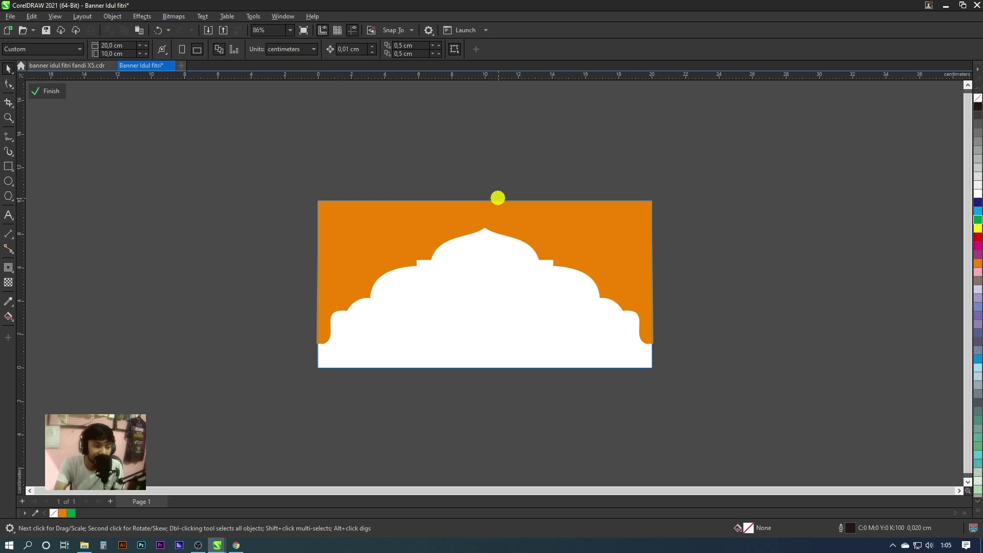
pyautogui.hotkey('ctrl', 'v')
pyautogui.scroll(1, 492, 235)
pyautogui.scroll(1, 494, 233)
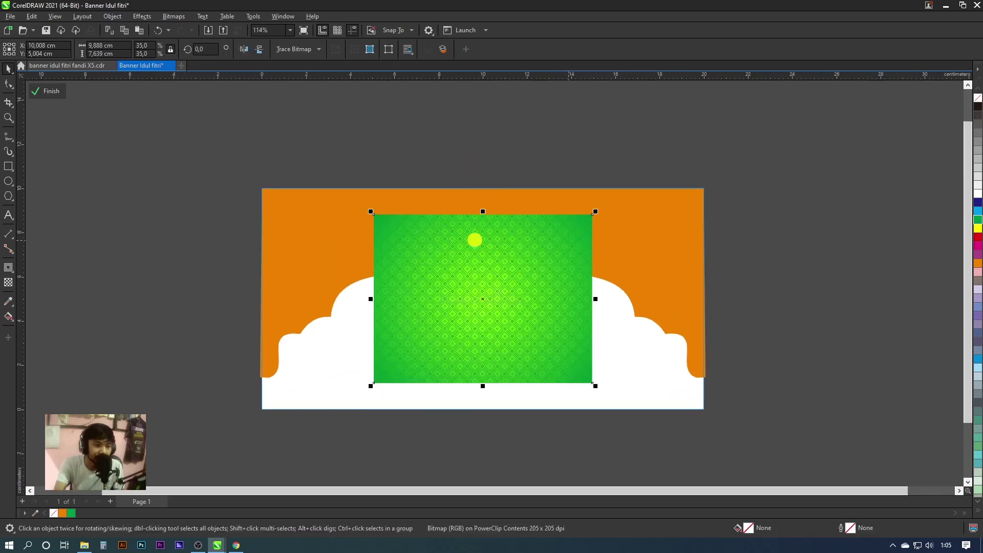
pyautogui.rightClick(520, 236)
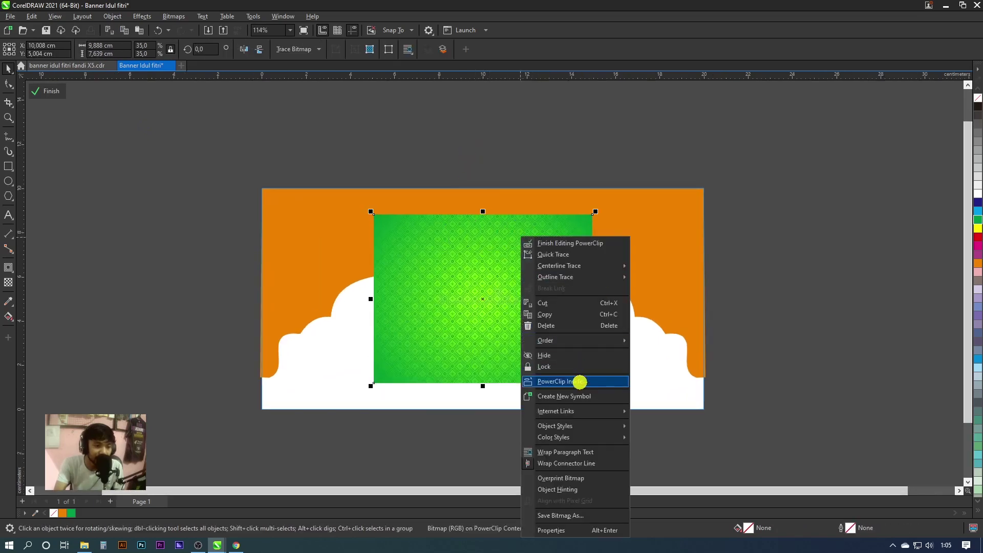
pyautogui.click(648, 239)
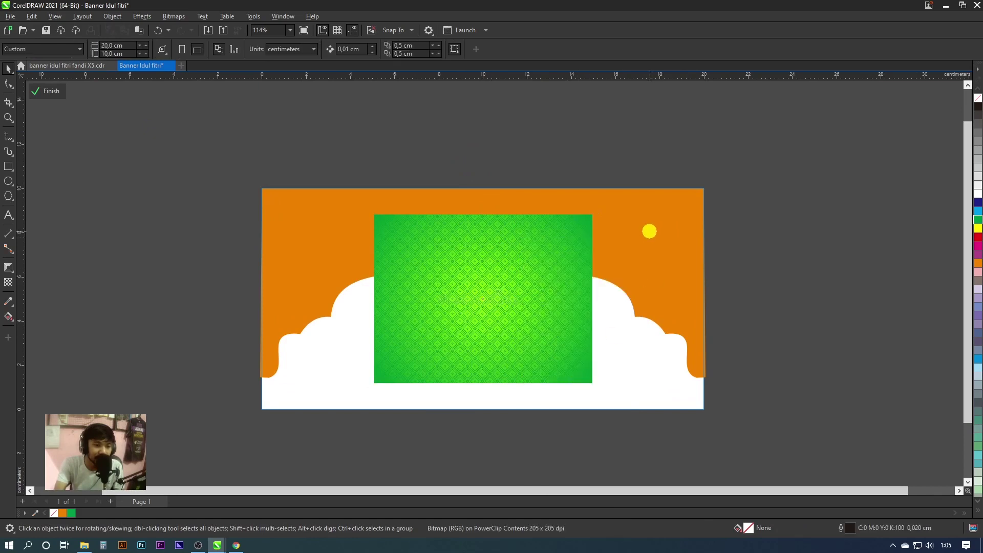
pyautogui.click(640, 222)
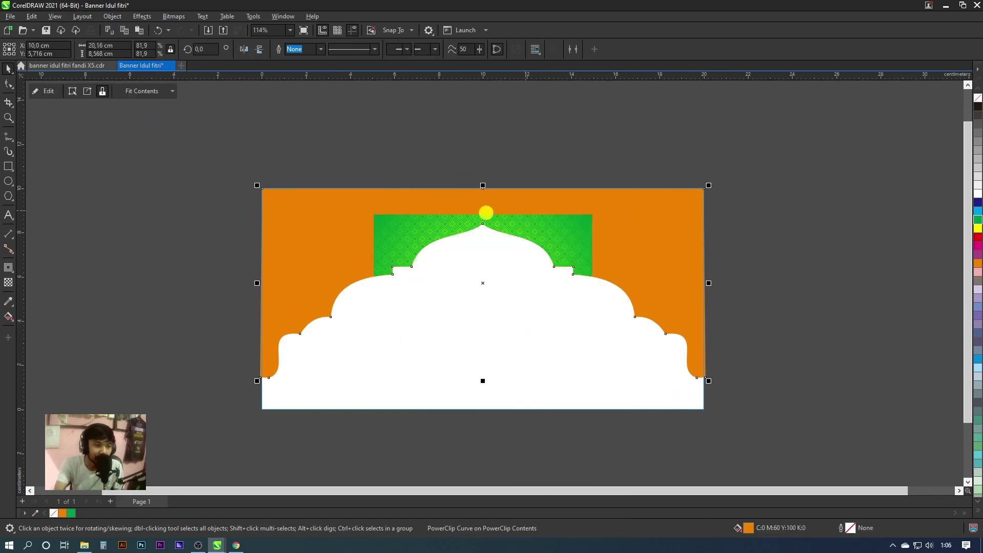
# Step: Enlarge the clipped pattern to cover the banner and shift it down within the shape
pyautogui.rightClick(505, 215)
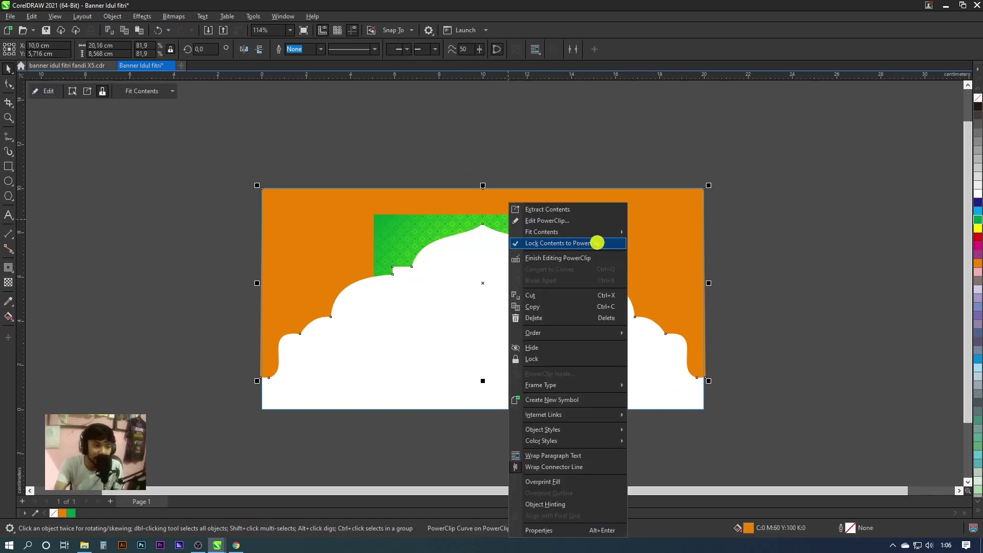
pyautogui.click(564, 221)
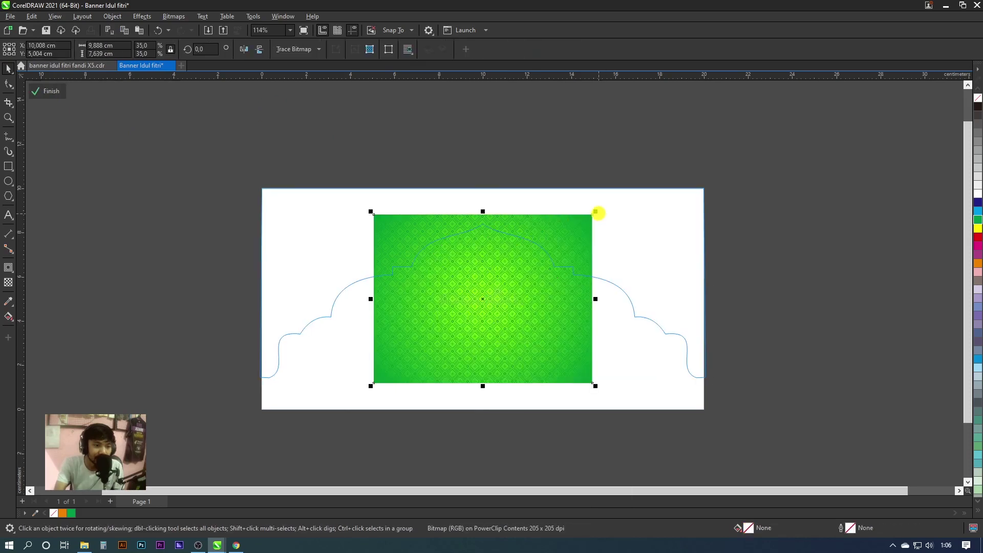
pyautogui.moveTo(593, 215)
pyautogui.mouseDown()
pyautogui.moveTo(723, 121)
pyautogui.moveTo(738, 143)
pyautogui.mouseUp()
pyautogui.click(668, 169)
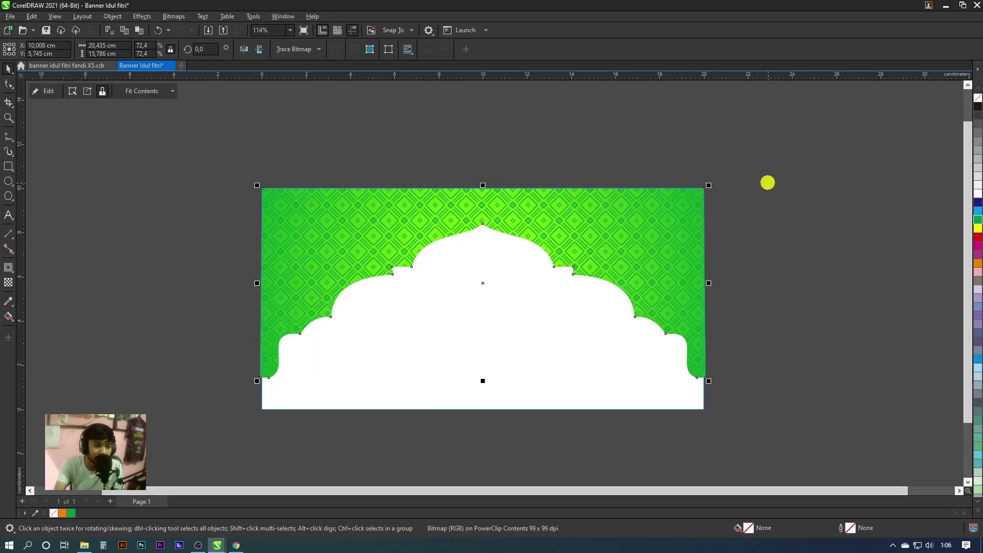
pyautogui.keyDown('ctrl'); pyautogui.click(547, 263); pyautogui.keyUp('ctrl')
pyautogui.moveTo(618, 169); pyautogui.dragTo(610, 215)
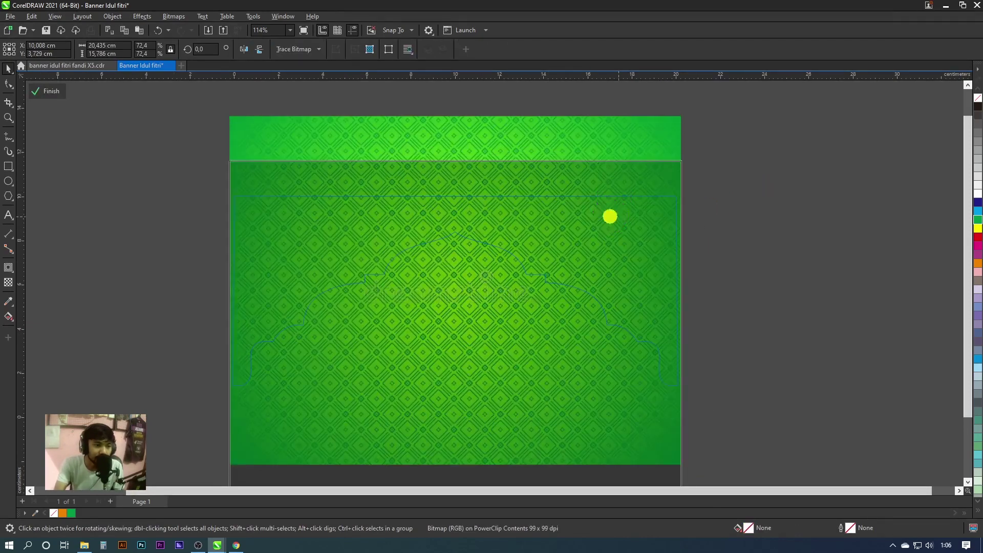
pyautogui.keyDown('ctrl'); pyautogui.click(494, 196); pyautogui.keyUp('ctrl')
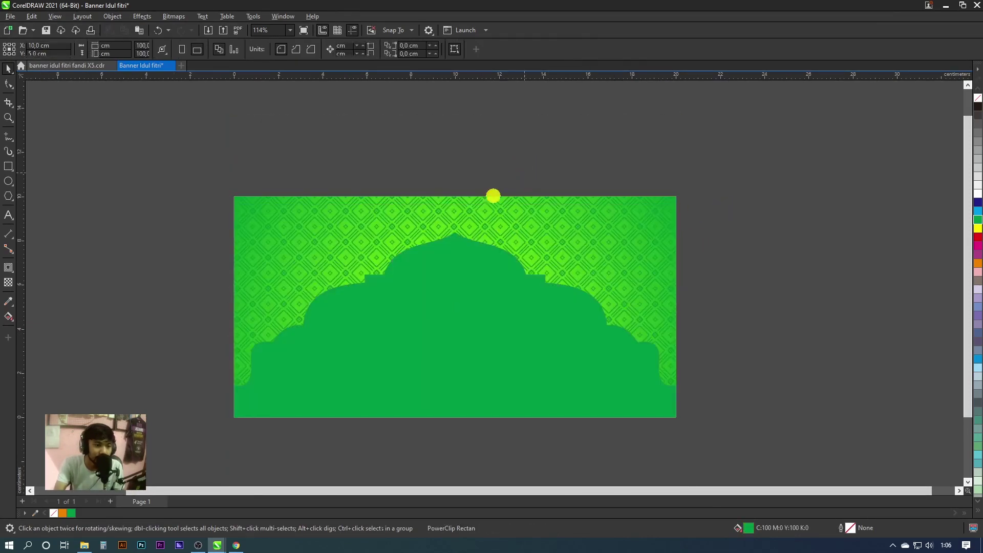
# Step: Inside the frame's contents, draw a banner-sized yellow rectangle with no outline
pyautogui.click(65, 66)
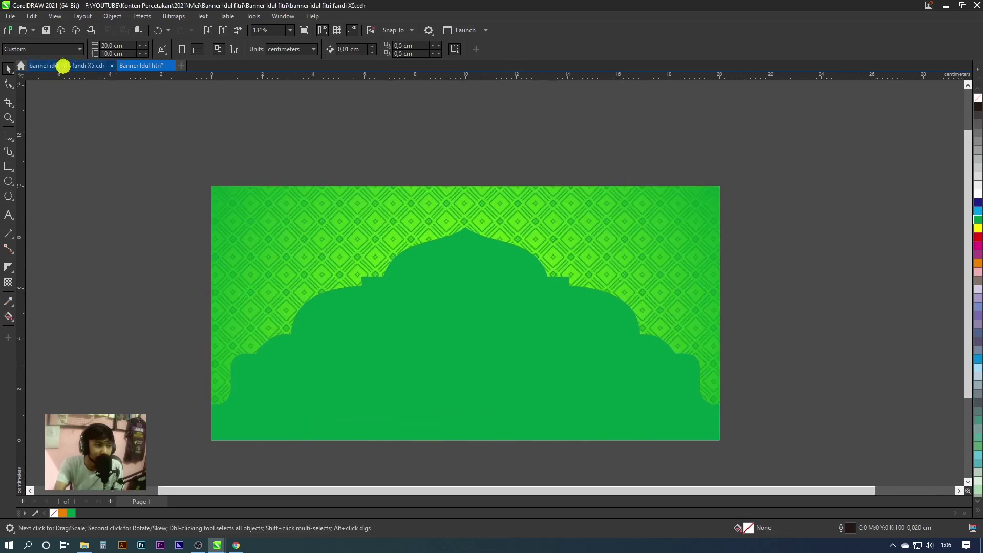
pyautogui.click(134, 65)
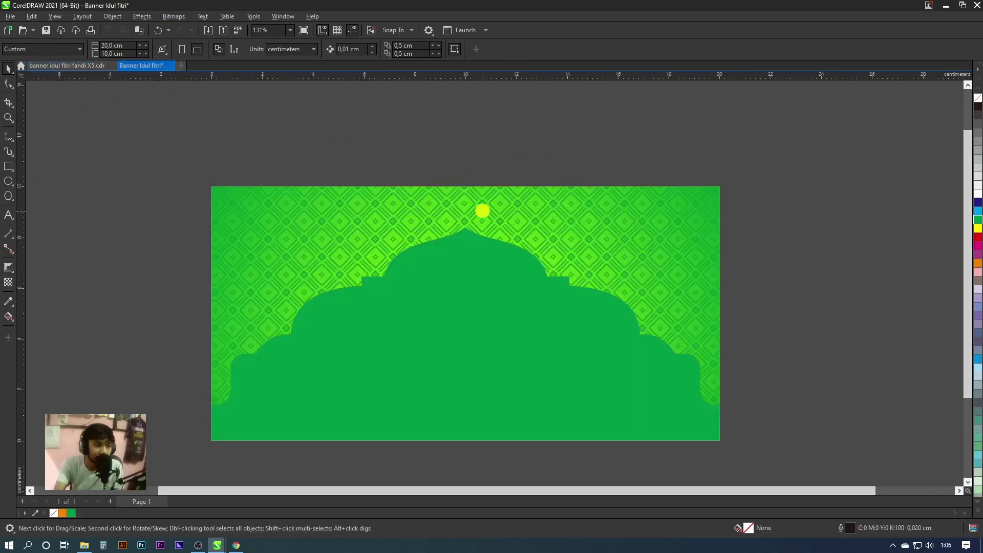
pyautogui.keyDown('ctrl'); pyautogui.click(500, 208); pyautogui.keyUp('ctrl')
pyautogui.click(487, 162)
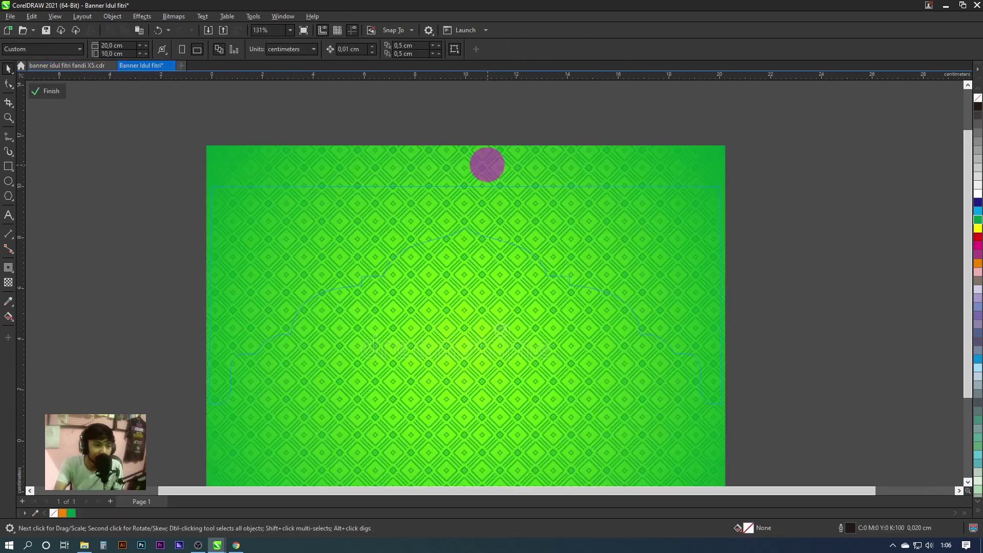
pyautogui.click(54, 164)
pyautogui.click(8, 166)
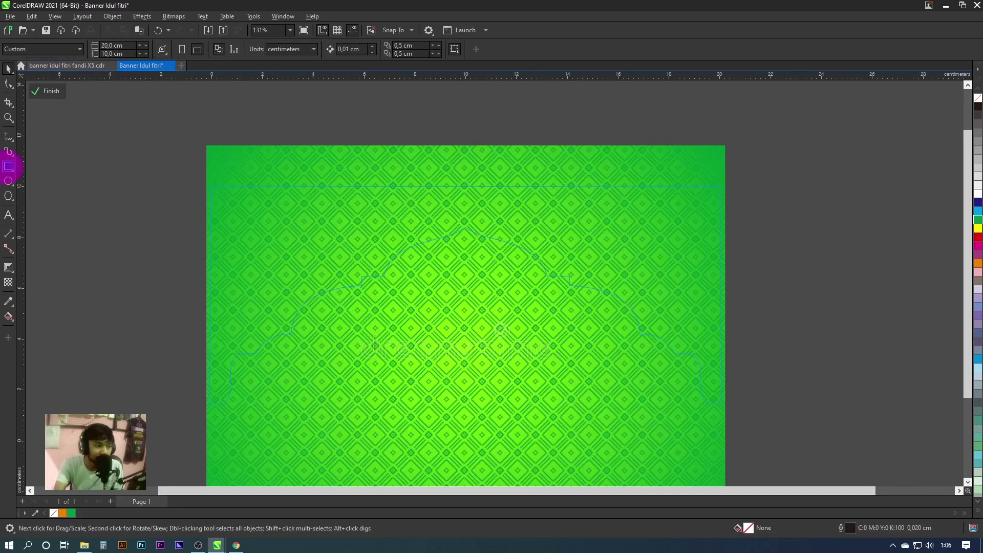
pyautogui.moveTo(195, 177); pyautogui.dragTo(740, 410)
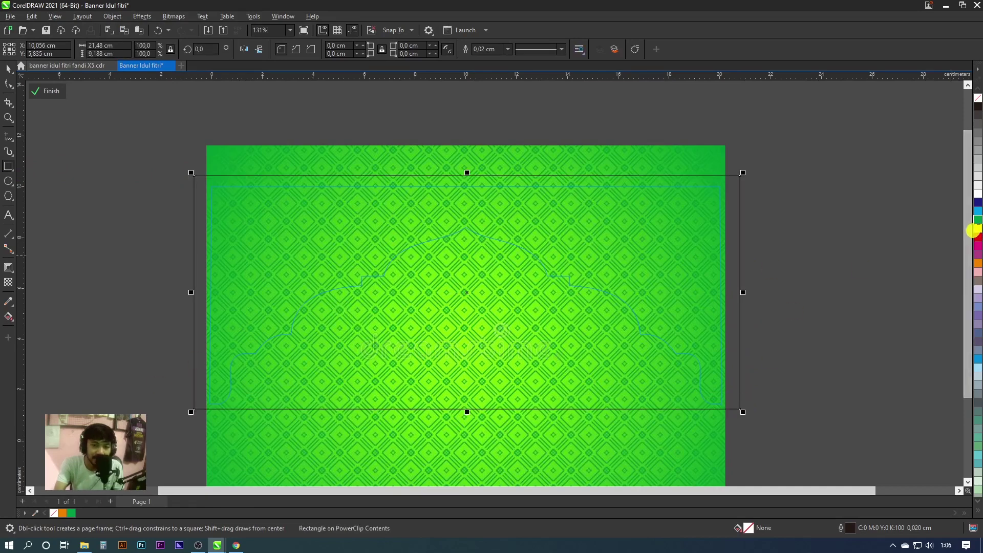
pyautogui.click(979, 230)
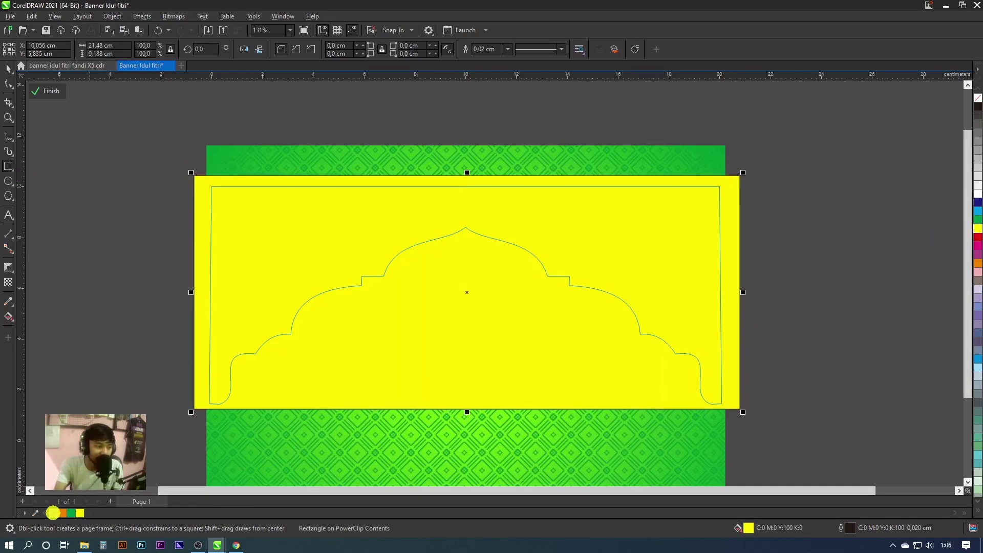
pyautogui.rightClick(53, 513)
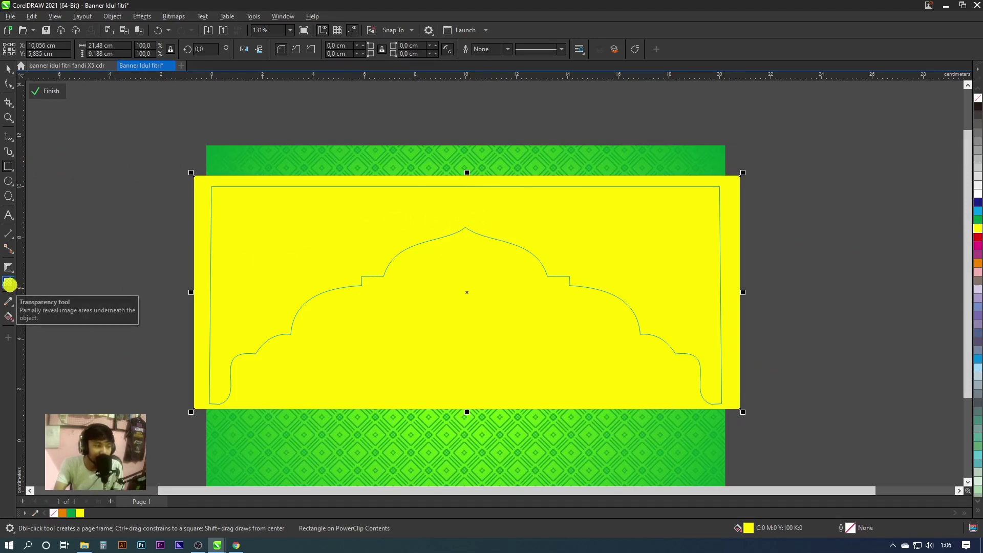
# Step: Give the yellow rectangle a top-down fountain transparency with raised start and end points
pyautogui.click(8, 283)
pyautogui.moveTo(473, 190); pyautogui.dragTo(472, 354)
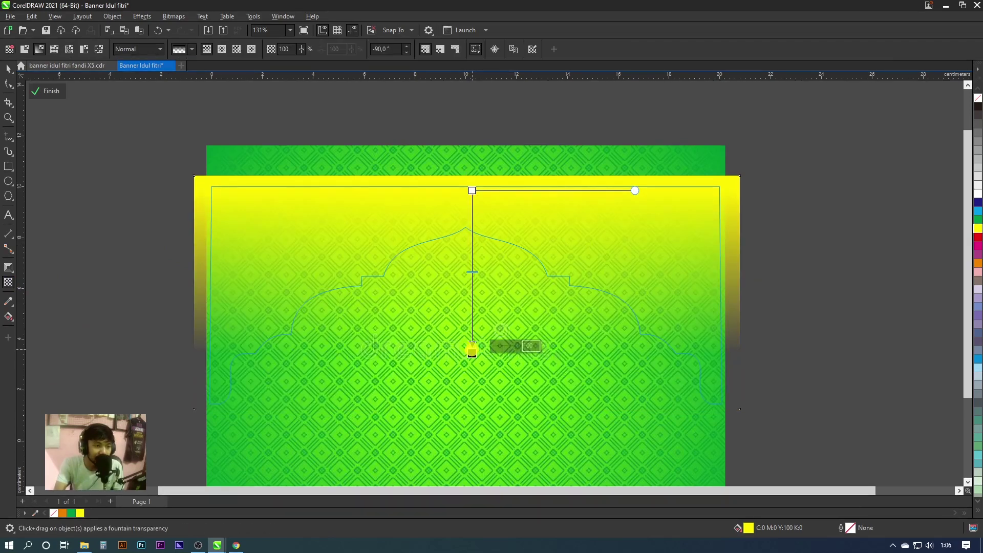
pyautogui.moveTo(473, 191); pyautogui.dragTo(472, 164)
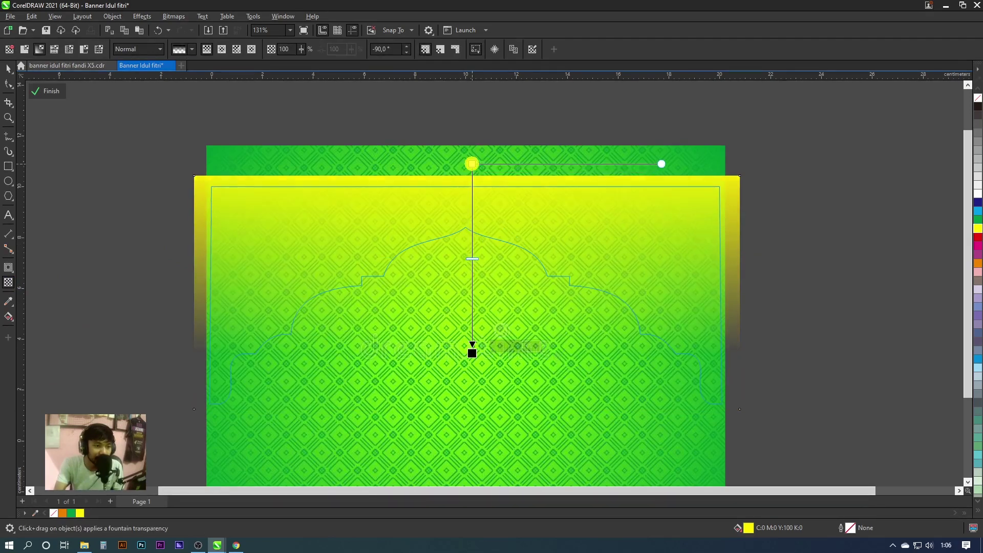
pyautogui.click(472, 353)
pyautogui.moveTo(473, 352); pyautogui.dragTo(472, 329)
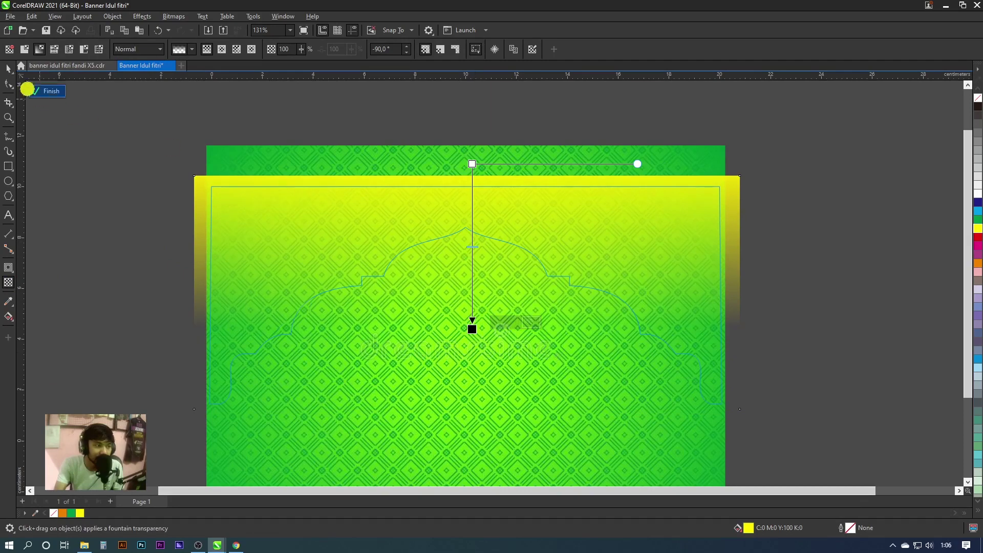
pyautogui.click(51, 91)
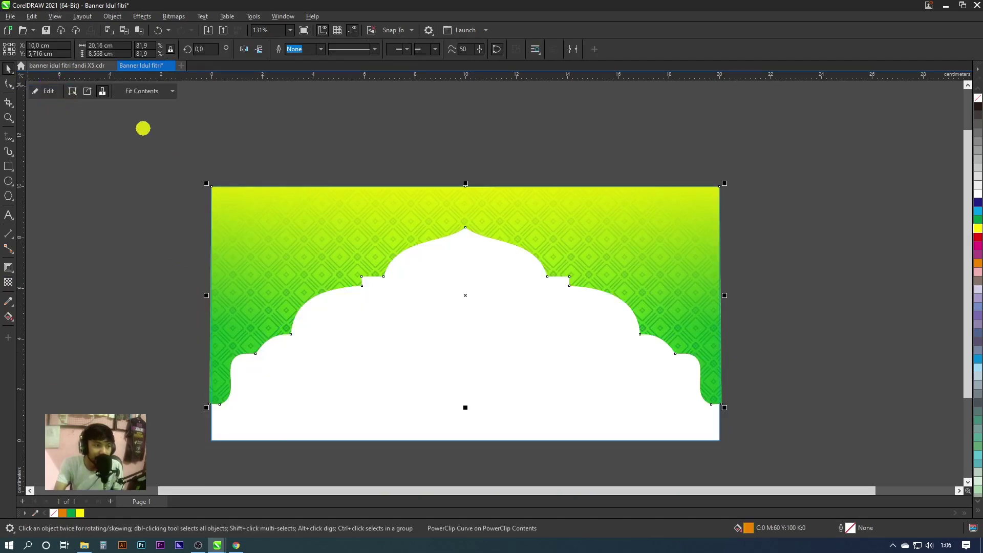
# Step: Compare with the reference banner, then undo Finish to re-enter PowerClip editing of the background
pyautogui.scroll(-1, 545, 300)
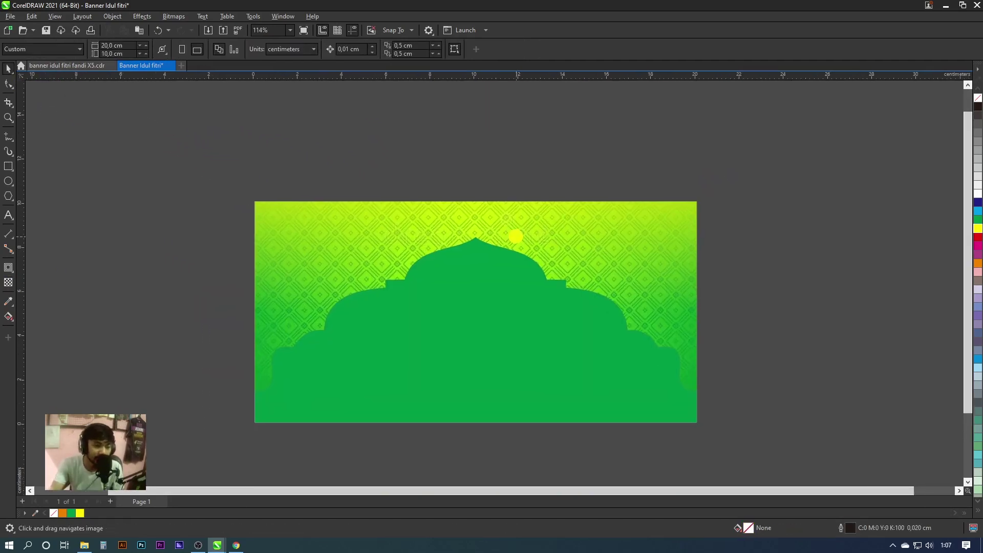
pyautogui.scroll(1, 419, 273)
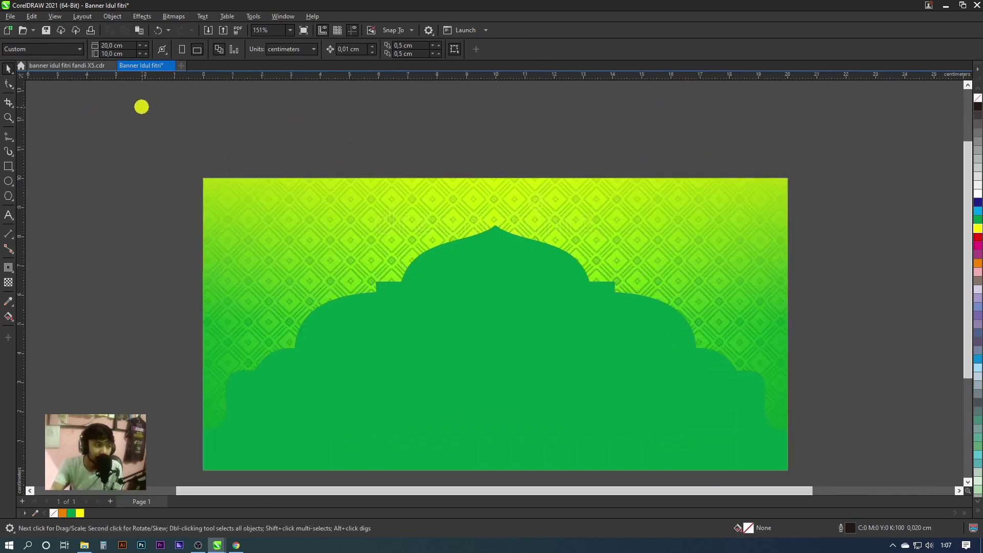
pyautogui.click(93, 65)
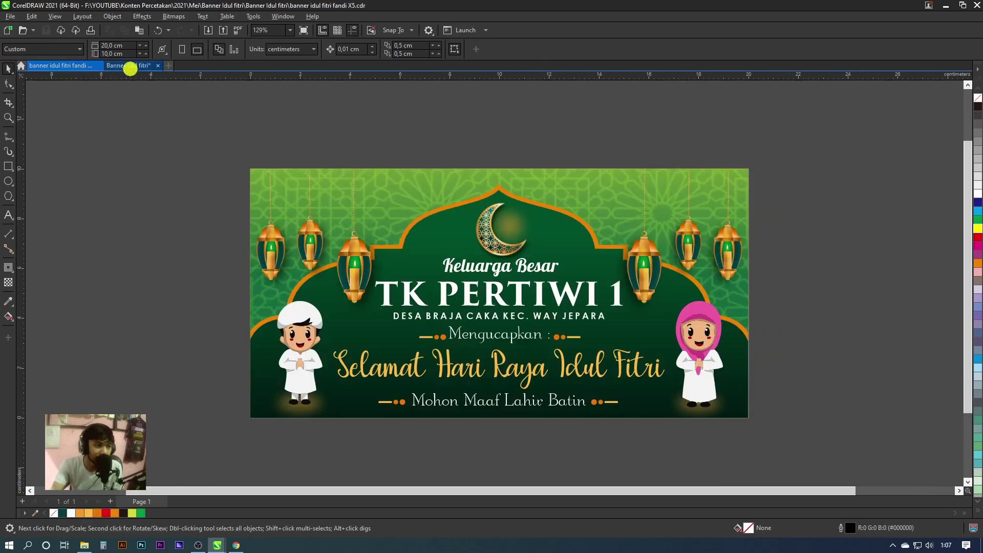
pyautogui.click(131, 66)
pyautogui.hotkey('ctrl', 'z')
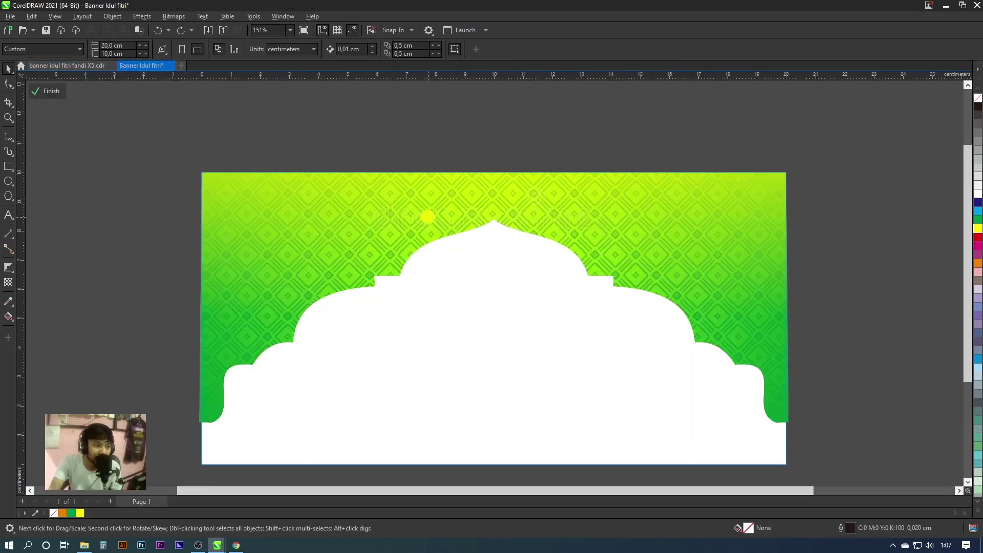
pyautogui.scroll(1, 428, 217)
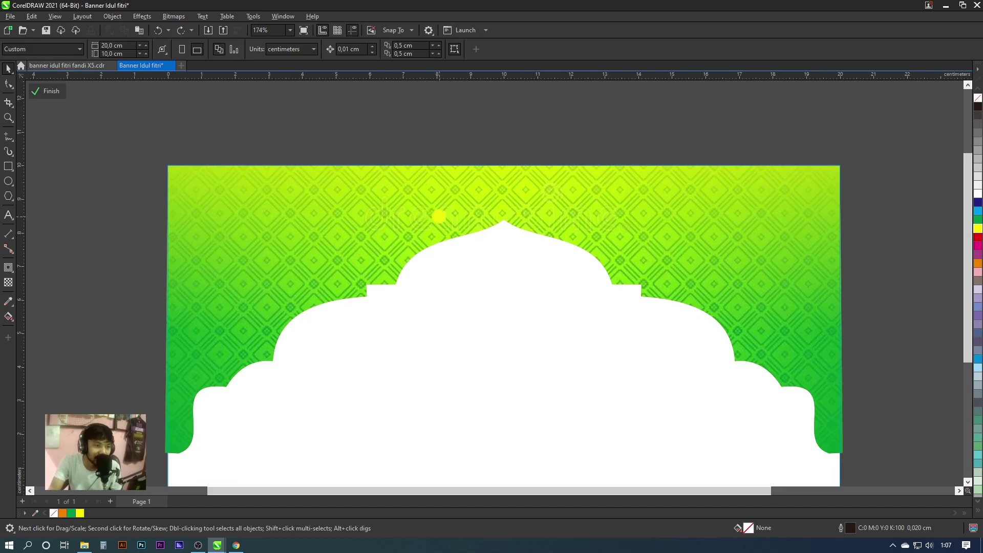
pyautogui.scroll(-2, 481, 211)
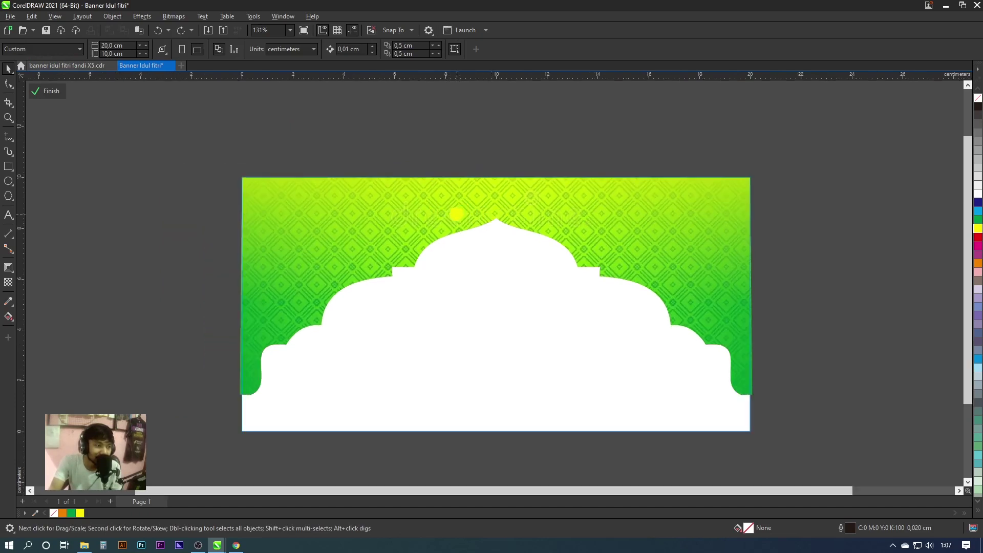
pyautogui.scroll(1, 457, 214)
pyautogui.moveTo(444, 218); pyautogui.dragTo(446, 206)
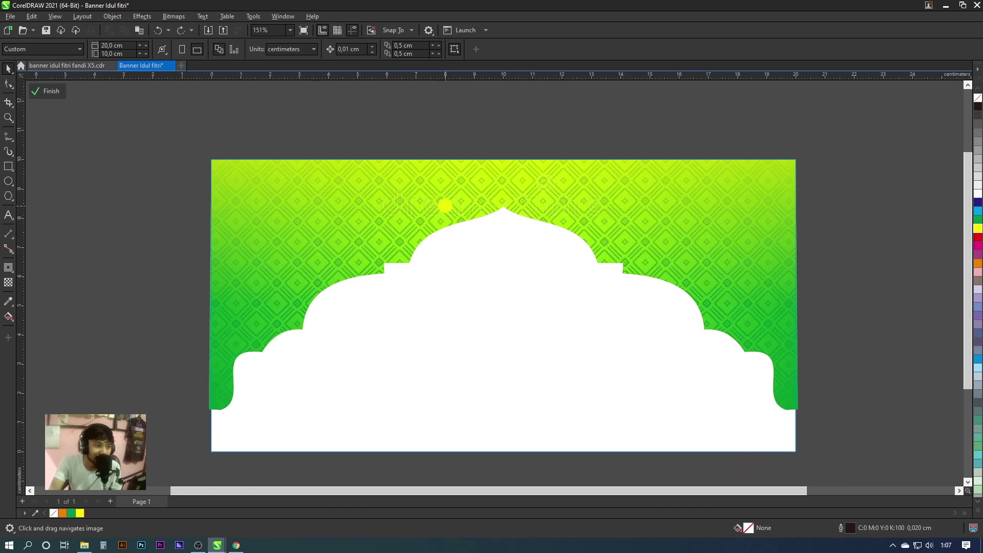
# Step: Add an outward contour around the arch curve inside the PowerClip
pyautogui.doubleClick(459, 208)
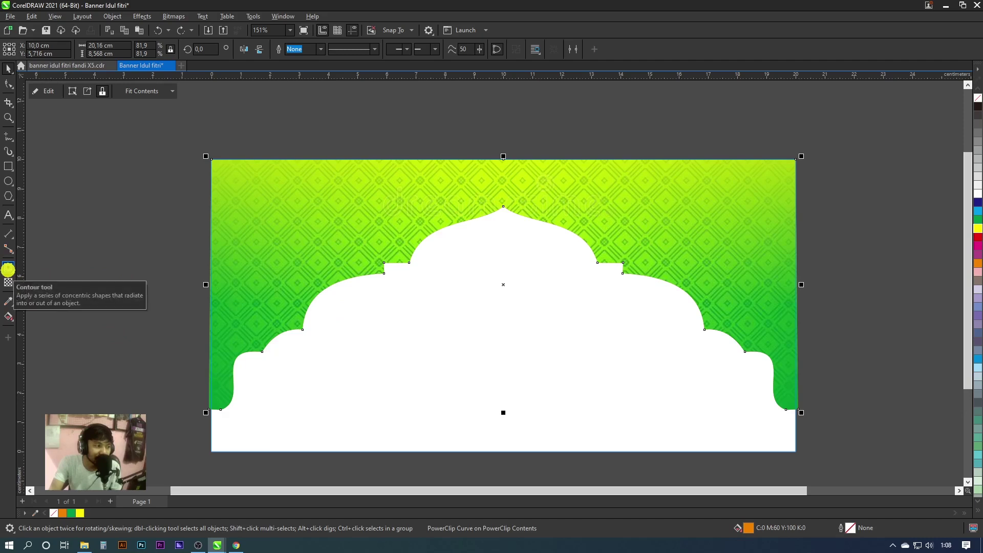
pyautogui.click(8, 269)
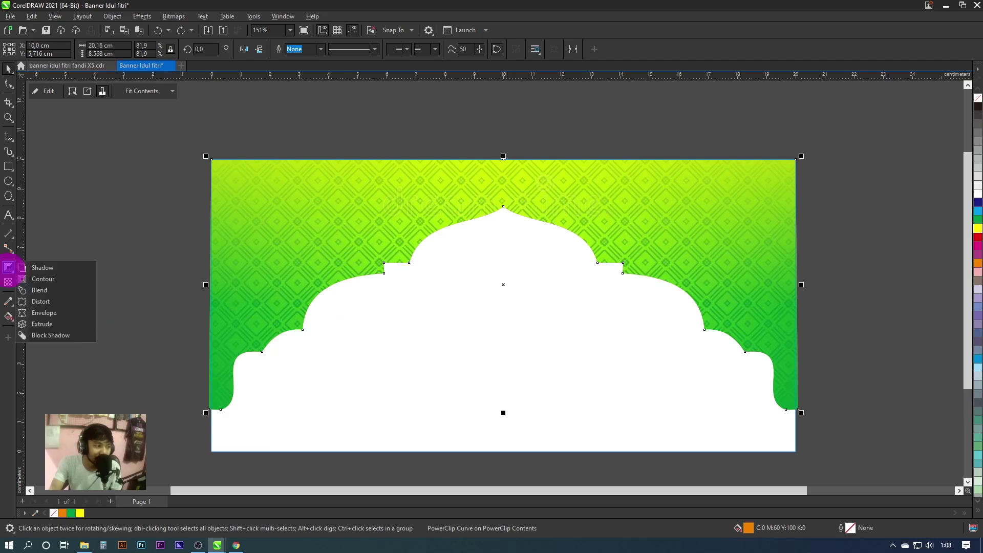
pyautogui.click(64, 279)
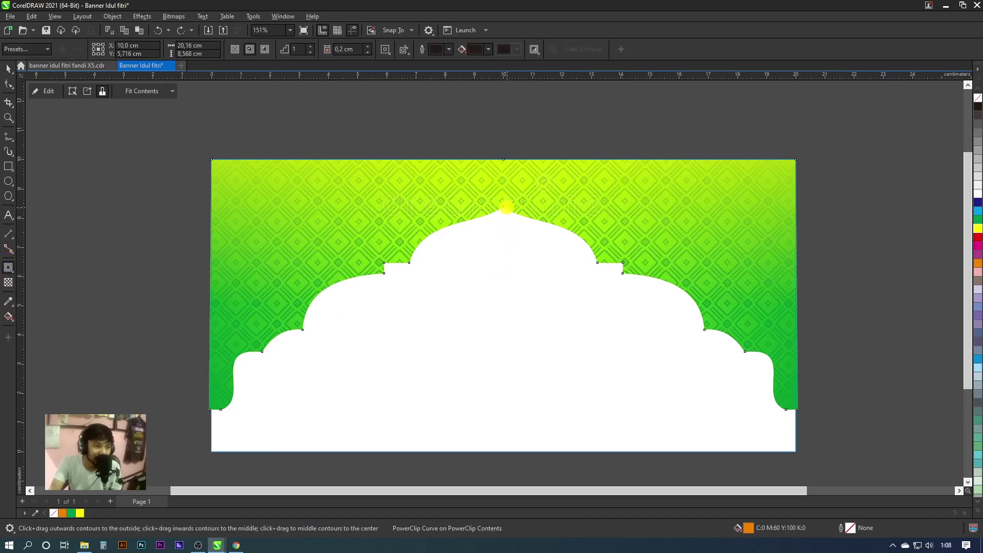
pyautogui.moveTo(503, 206); pyautogui.dragTo(504, 156)
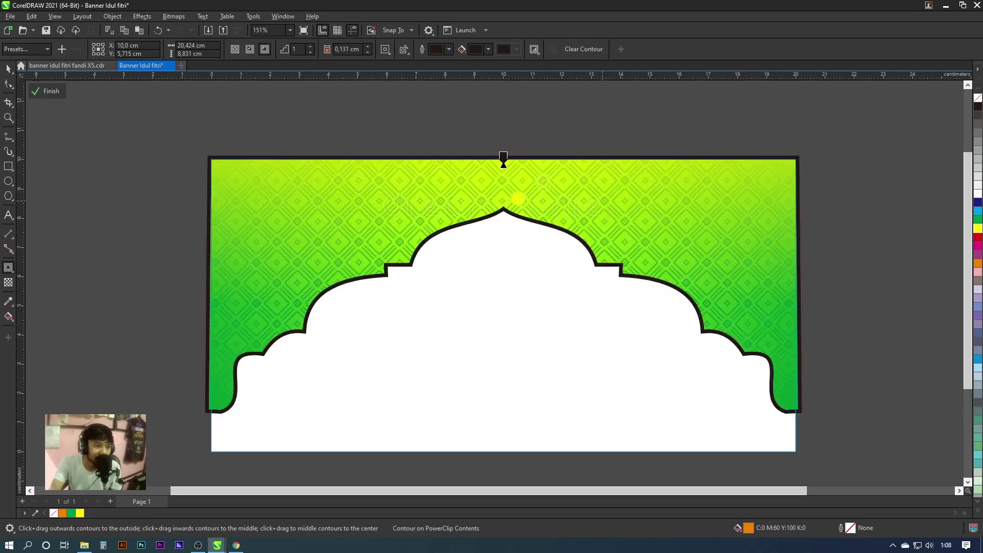
# Step: Break the contour apart from the arch and give it an orange outline and fill
pyautogui.rightClick(520, 192)
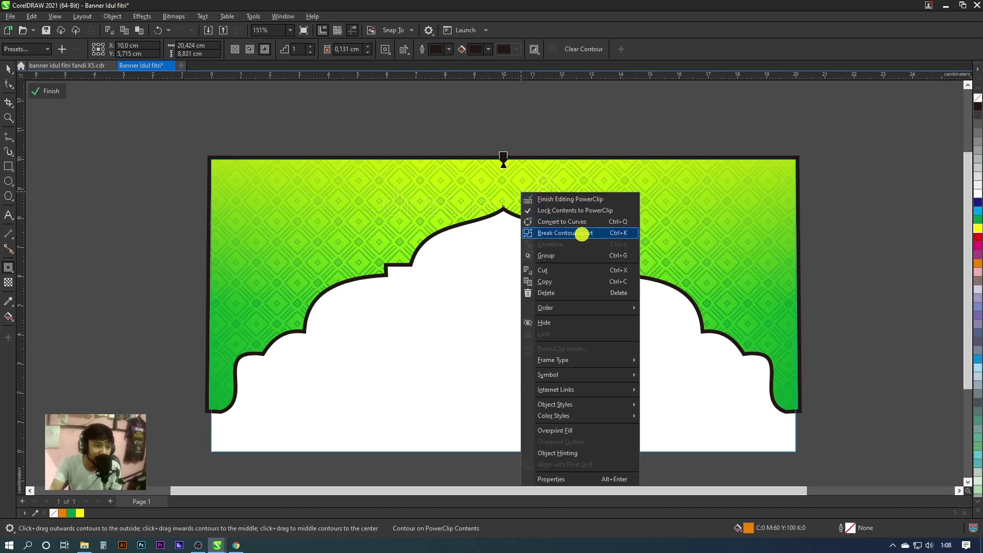
pyautogui.click(592, 233)
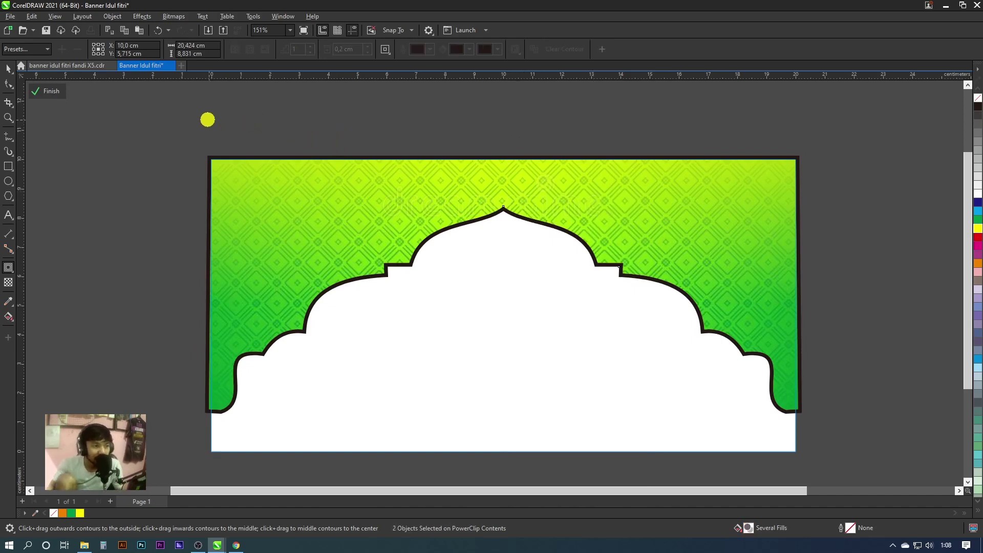
pyautogui.click(11, 68)
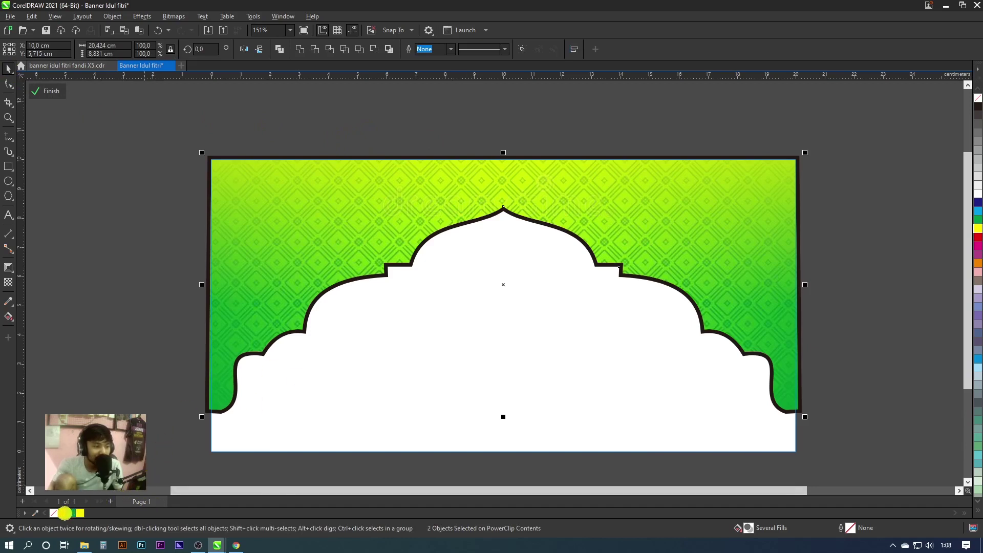
pyautogui.rightClick(63, 513)
pyautogui.click(491, 154)
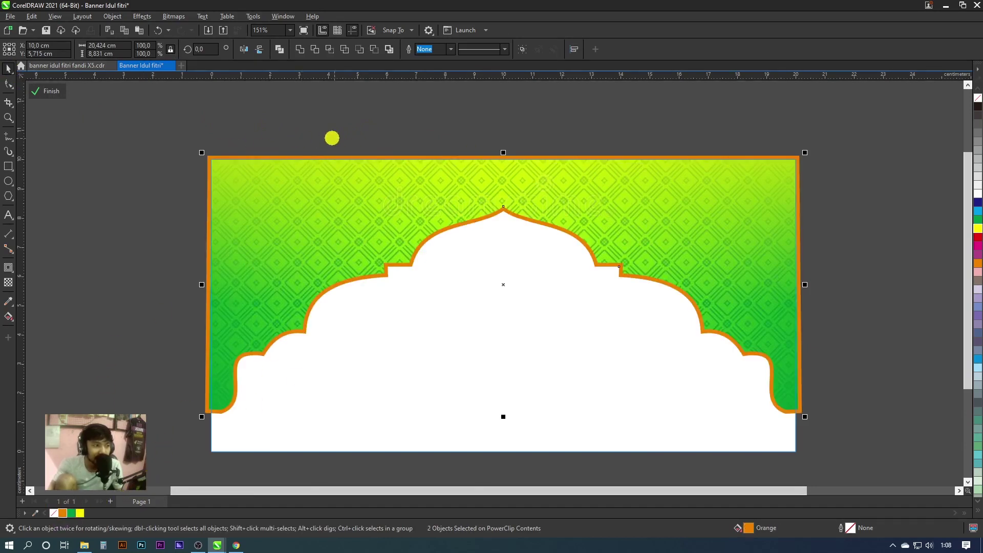
# Step: Finish editing the PowerClip and compare the banner with the finished reference design
pyautogui.click(51, 91)
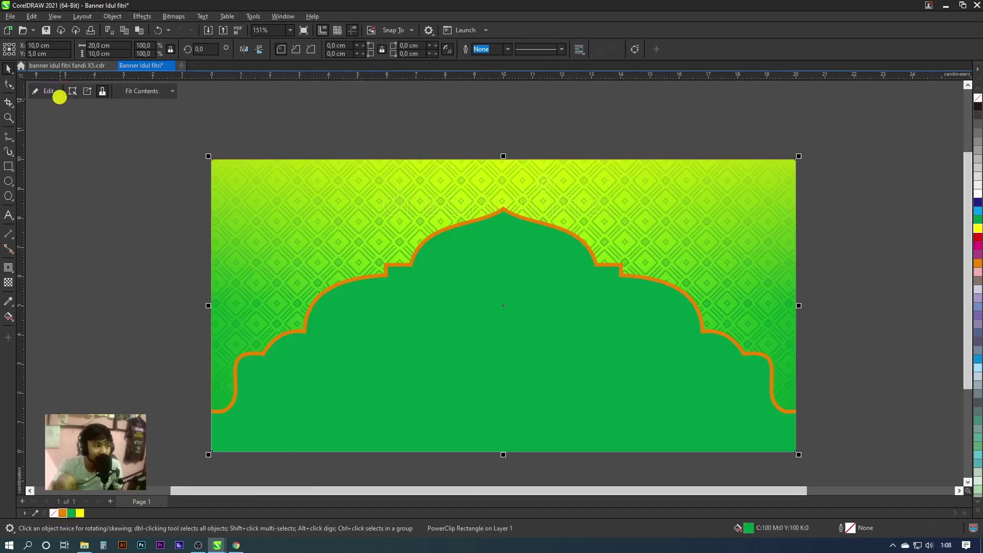
pyautogui.click(257, 105)
pyautogui.scroll(-1, 482, 205)
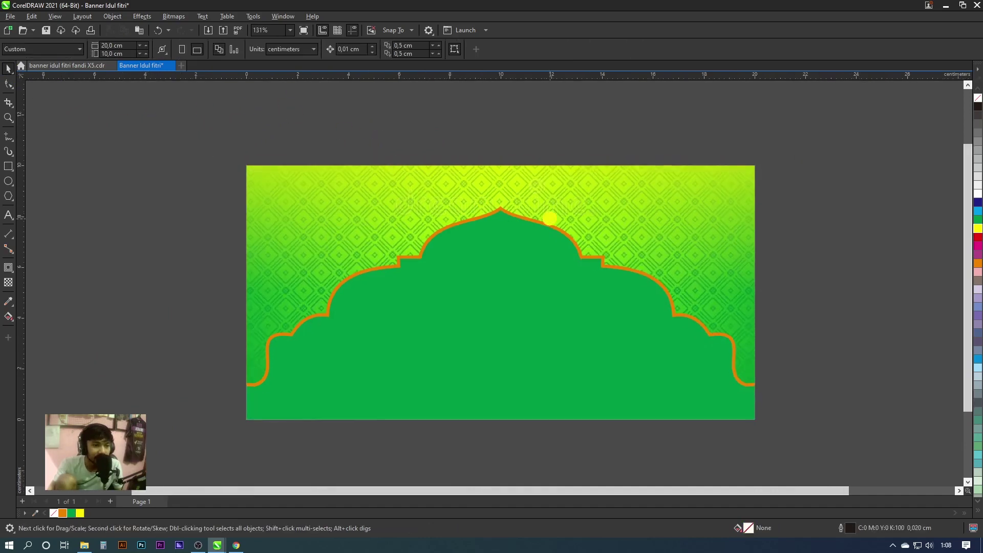
pyautogui.scroll(3, 440, 221)
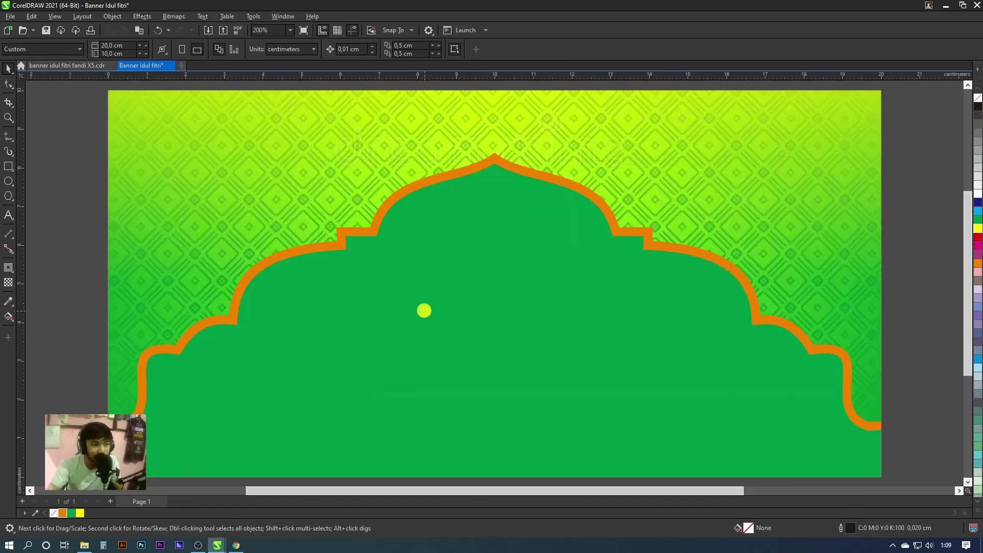
pyautogui.click(410, 366)
pyautogui.scroll(-2, 461, 348)
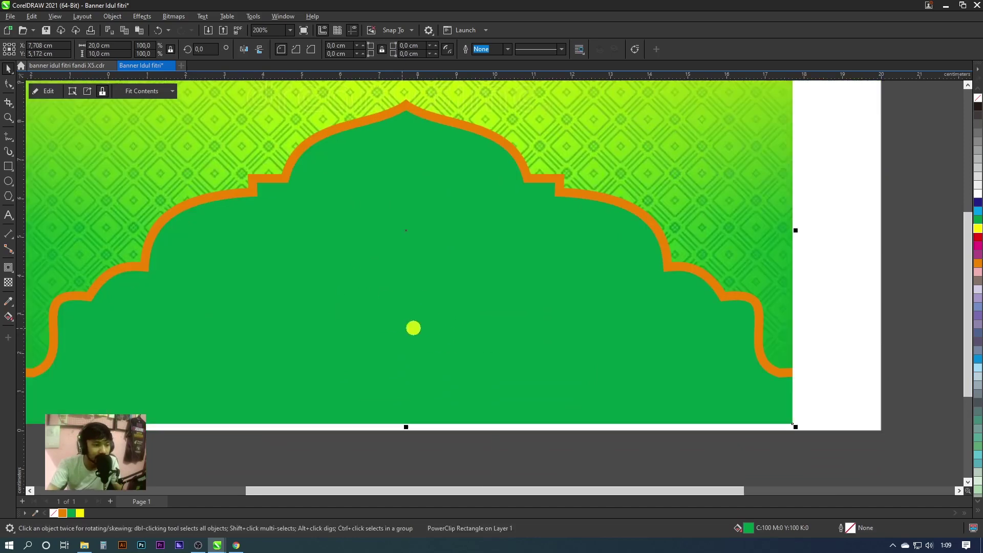
pyautogui.scroll(-2, 479, 316)
pyautogui.press('Escape')
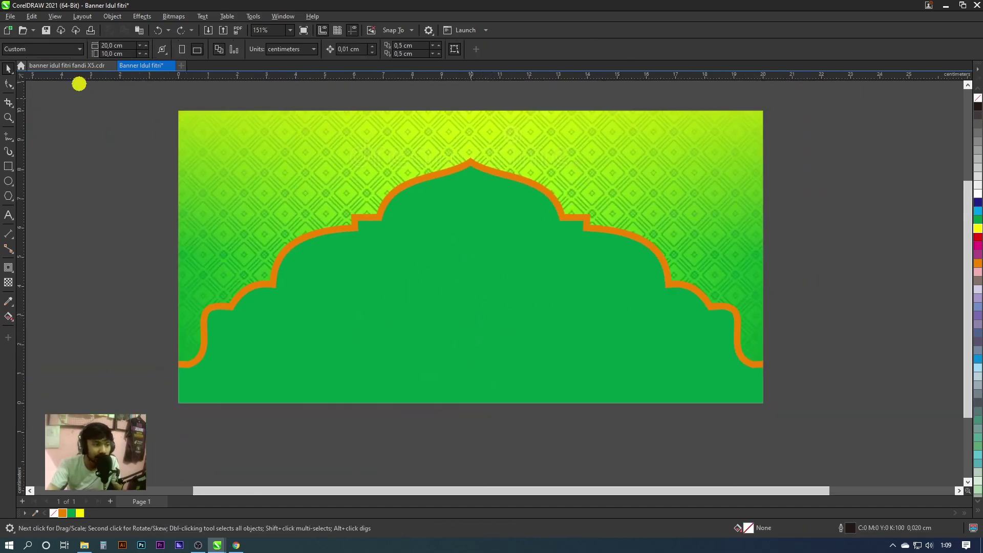
pyautogui.click(67, 65)
pyautogui.click(142, 66)
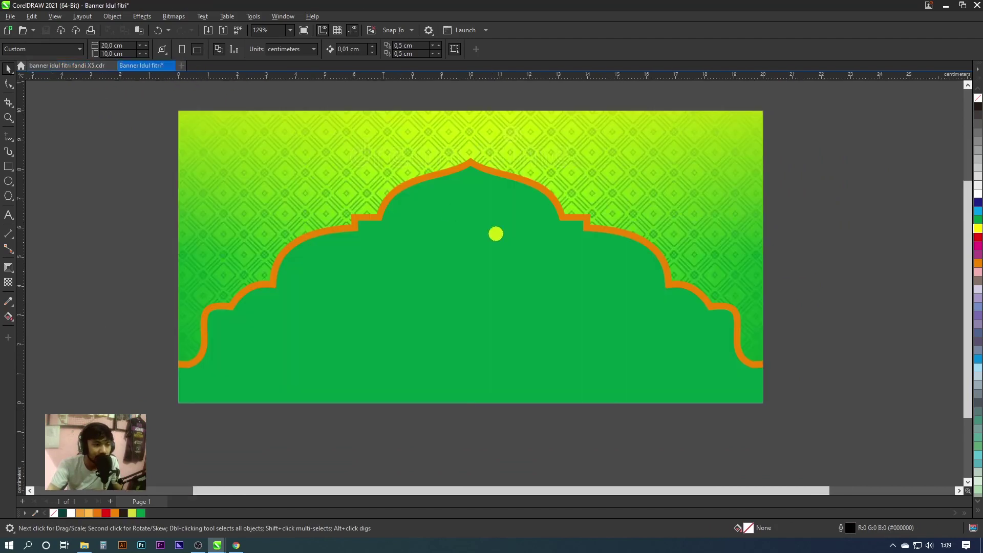
# Step: Give the arch frame a vertical fountain fill whose bottom node is near black
pyautogui.keyDown('ctrl'); pyautogui.click(476, 301); pyautogui.keyUp('ctrl')
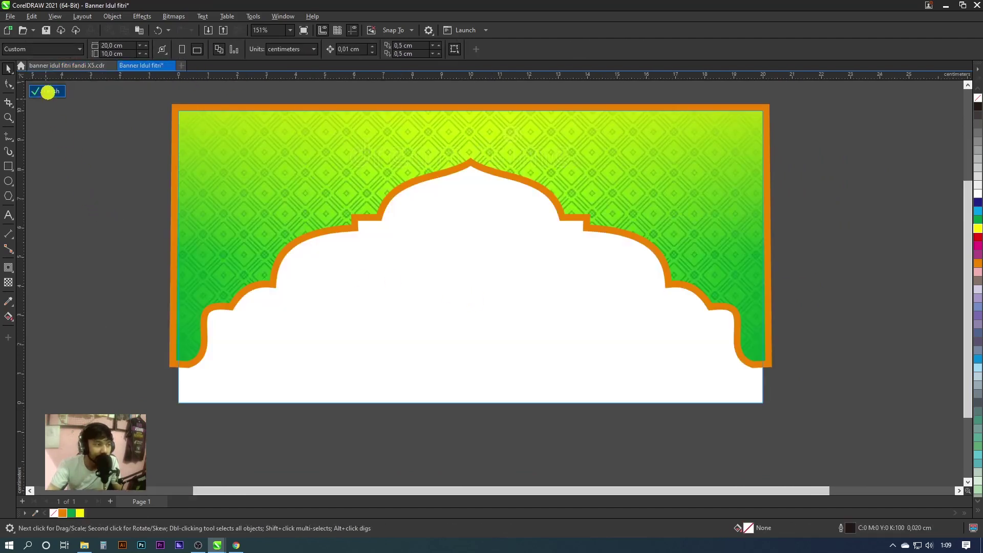
pyautogui.click(48, 92)
pyautogui.click(469, 263)
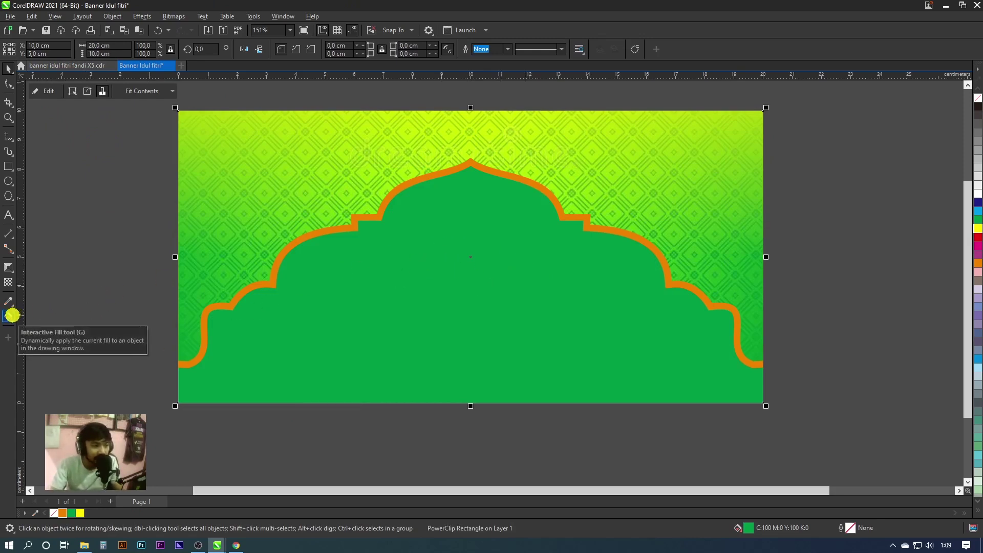
pyautogui.click(9, 316)
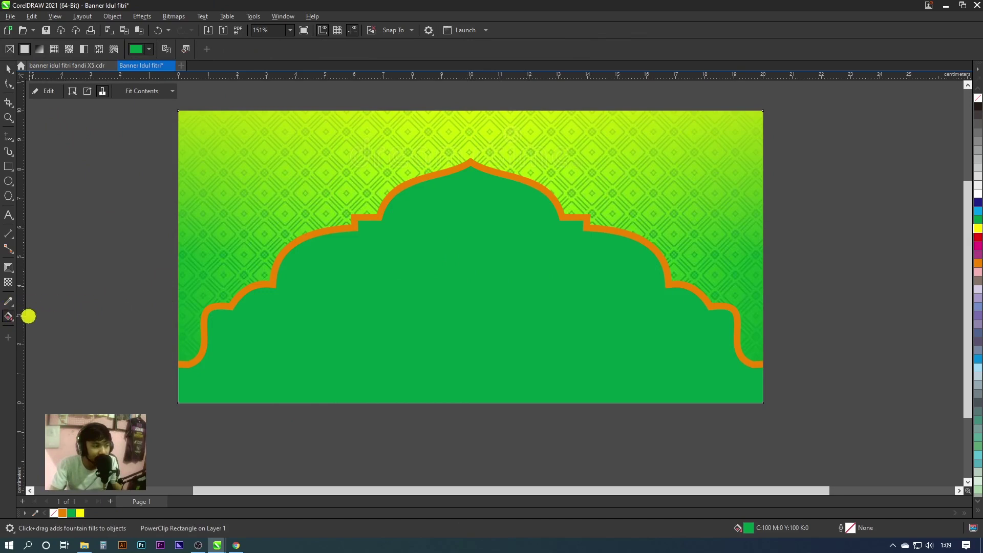
pyautogui.moveTo(470, 203); pyautogui.dragTo(470, 403)
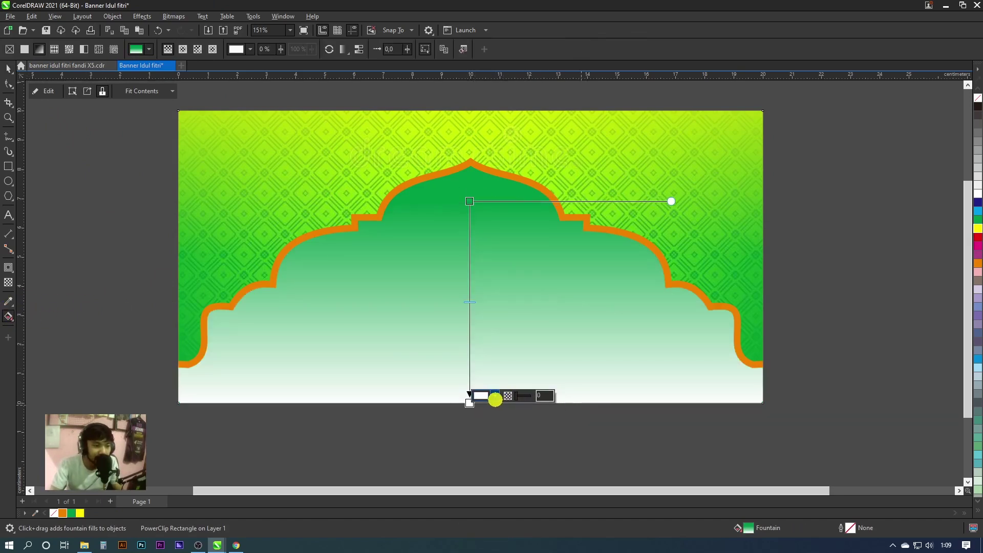
pyautogui.click(495, 397)
pyautogui.moveTo(523, 329); pyautogui.dragTo(504, 332)
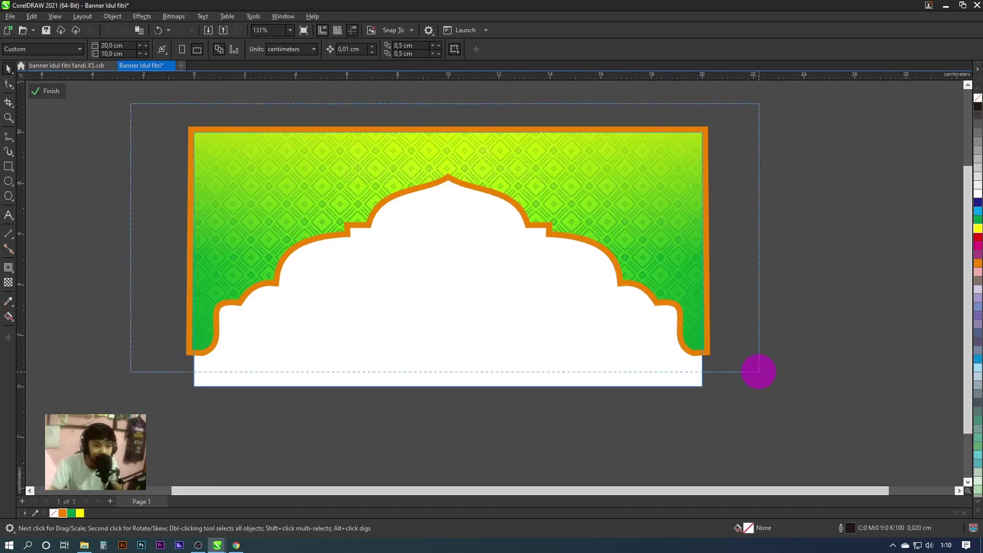
pyautogui.moveTo(130, 103); pyautogui.dragTo(762, 369)
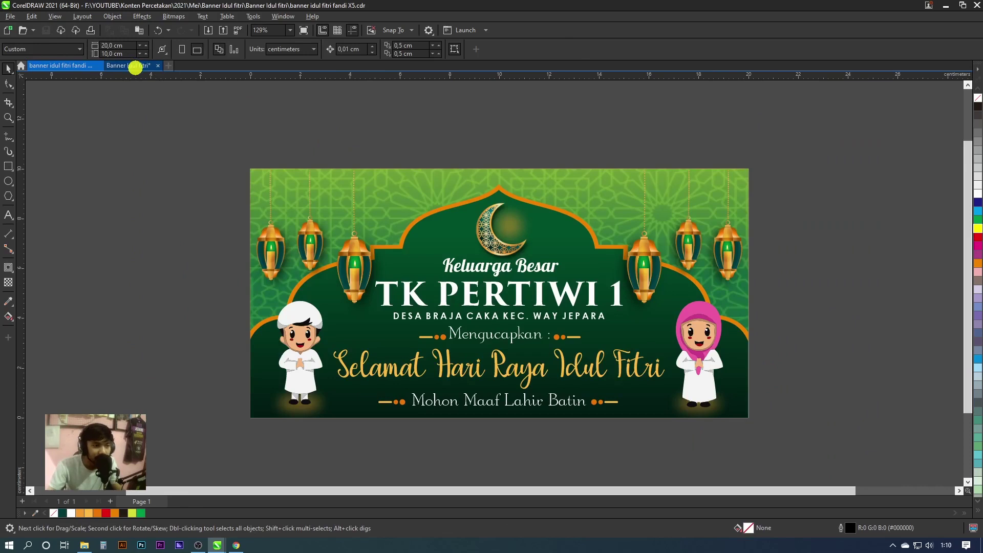
# Step: Check the Bahan source-images folder, then return to the Banner Idul fitri document
pyautogui.click(302, 341)
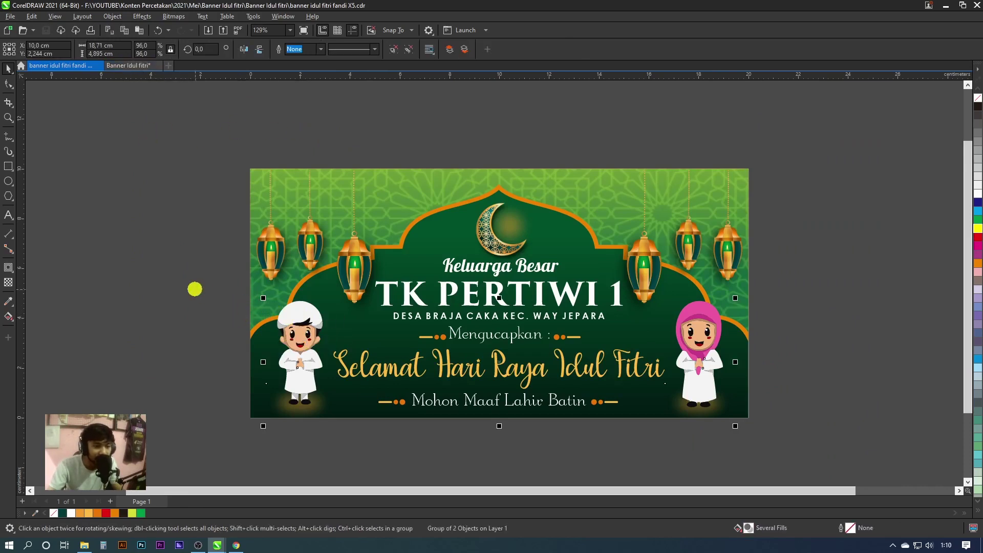
pyautogui.click(217, 283)
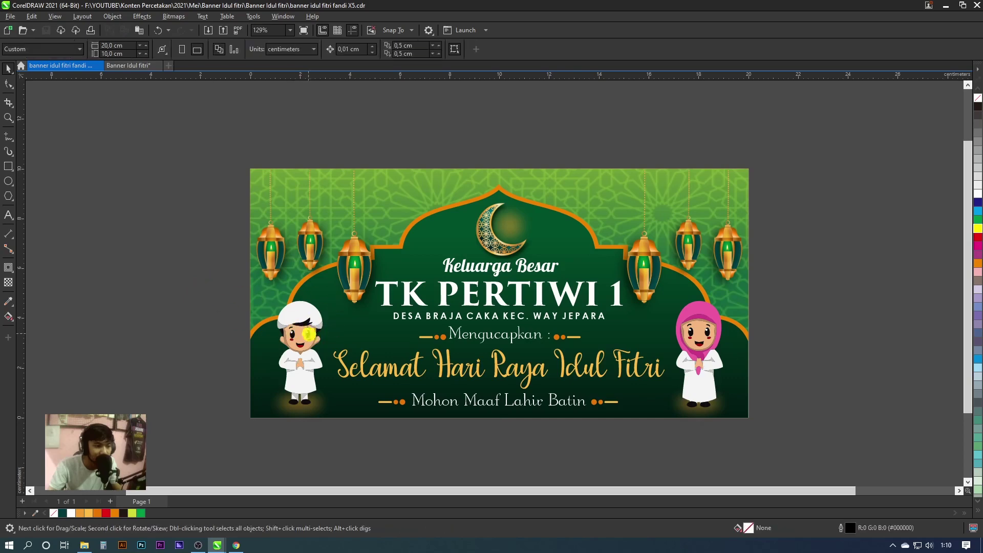
pyautogui.click(96, 547)
pyautogui.doubleClick(351, 176)
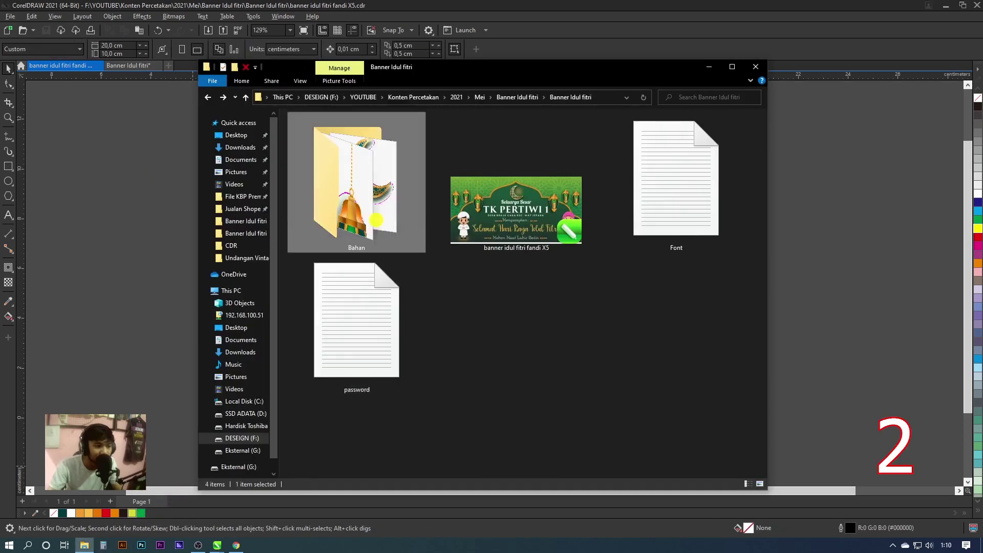
pyautogui.press('BackSpace')
pyautogui.click(109, 246)
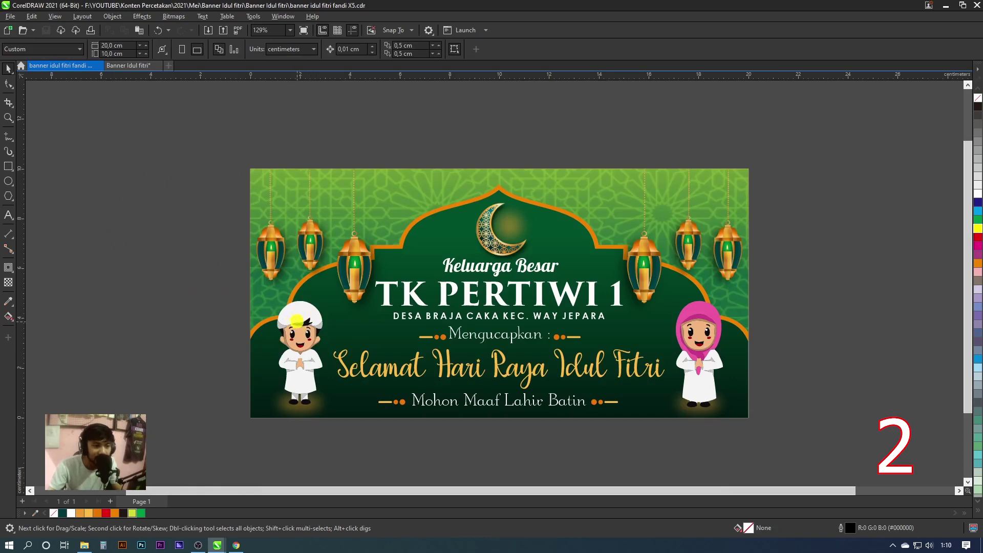
pyautogui.hotkey('ctrl', 'Tab')
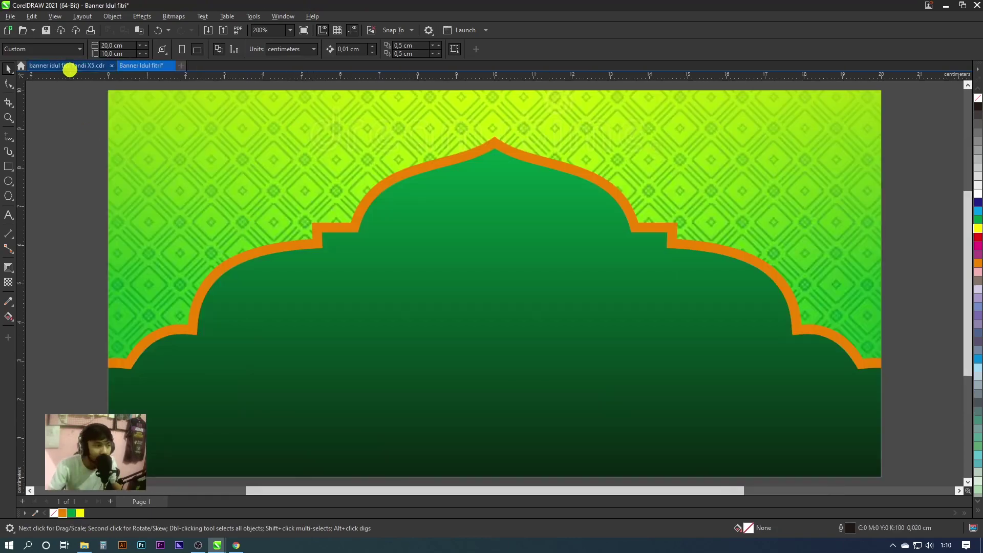
# Step: Open the Bahan image folder in File Explorer beside the banner canvas
pyautogui.click(70, 67)
pyautogui.click(123, 66)
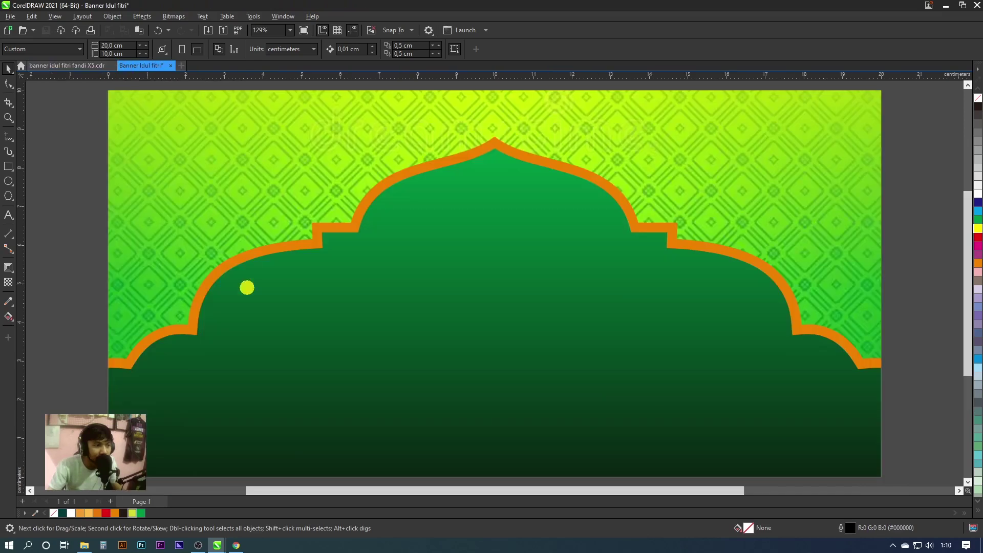
pyautogui.click(85, 545)
pyautogui.doubleClick(352, 215)
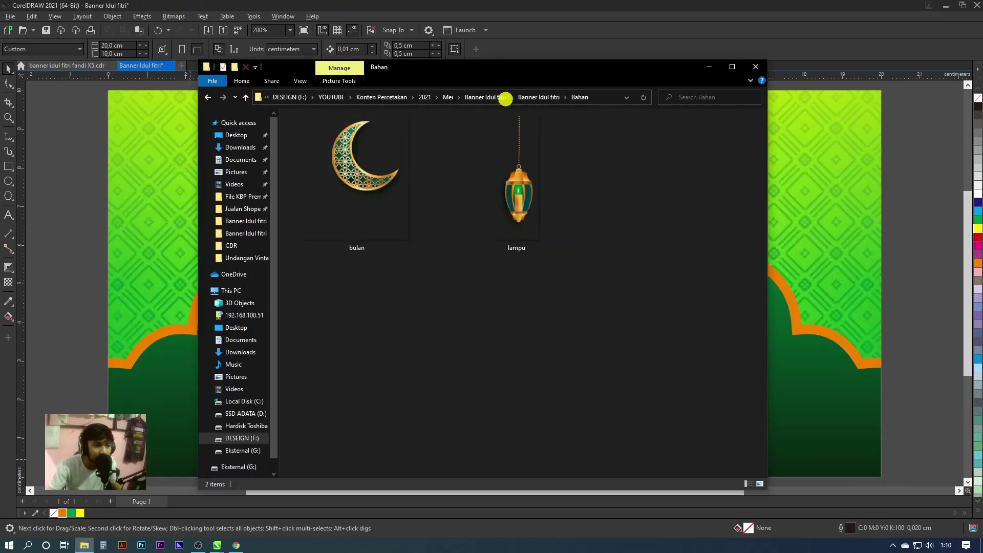
pyautogui.moveTo(534, 70); pyautogui.dragTo(403, 90)
# Step: Drop the bulan and lampu images onto the banner, shrinking the moon atop the arch
pyautogui.click(381, 184)
pyautogui.keyDown('ctrl'); pyautogui.click(238, 191); pyautogui.keyUp('ctrl')
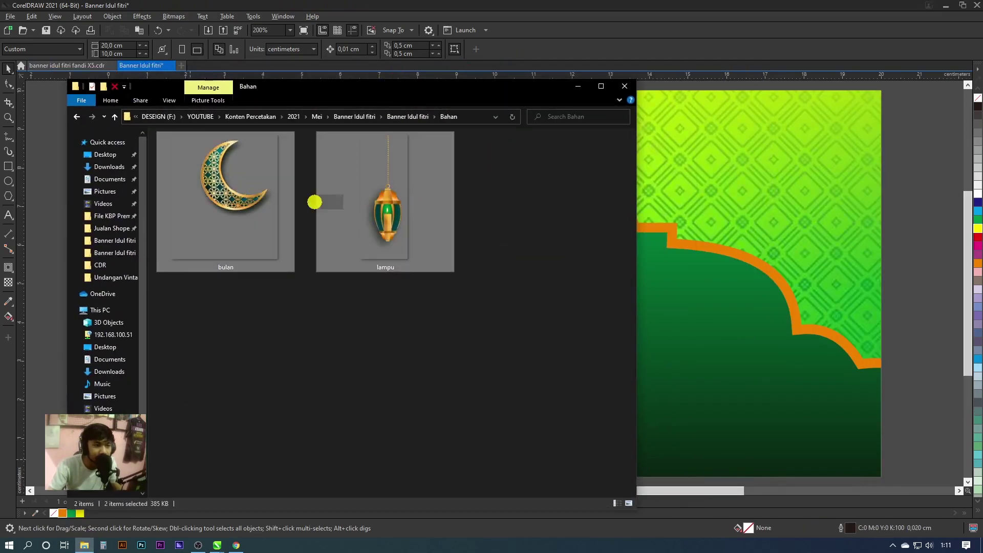
pyautogui.moveTo(259, 201); pyautogui.dragTo(705, 245)
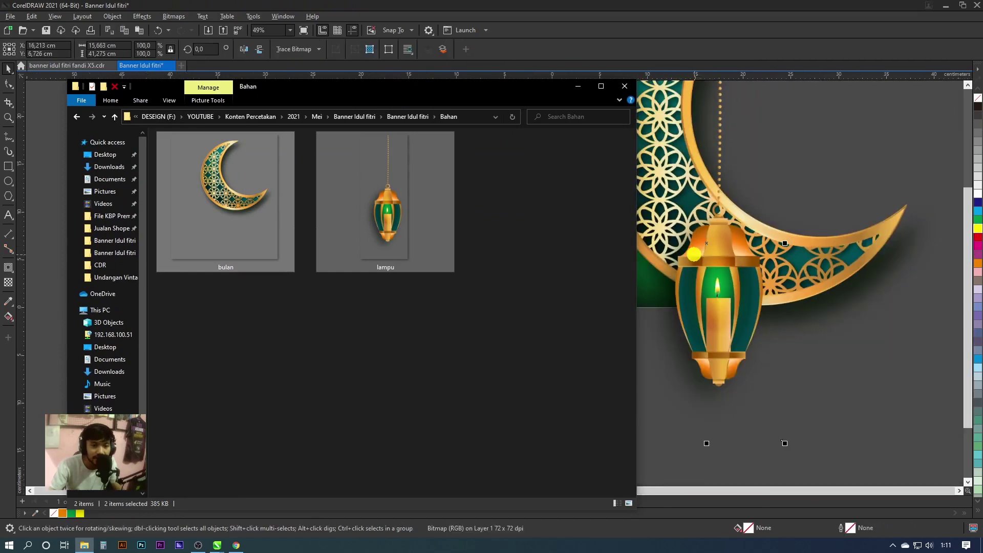
pyautogui.scroll(-3, 547, 280)
pyautogui.scroll(-2, 547, 280)
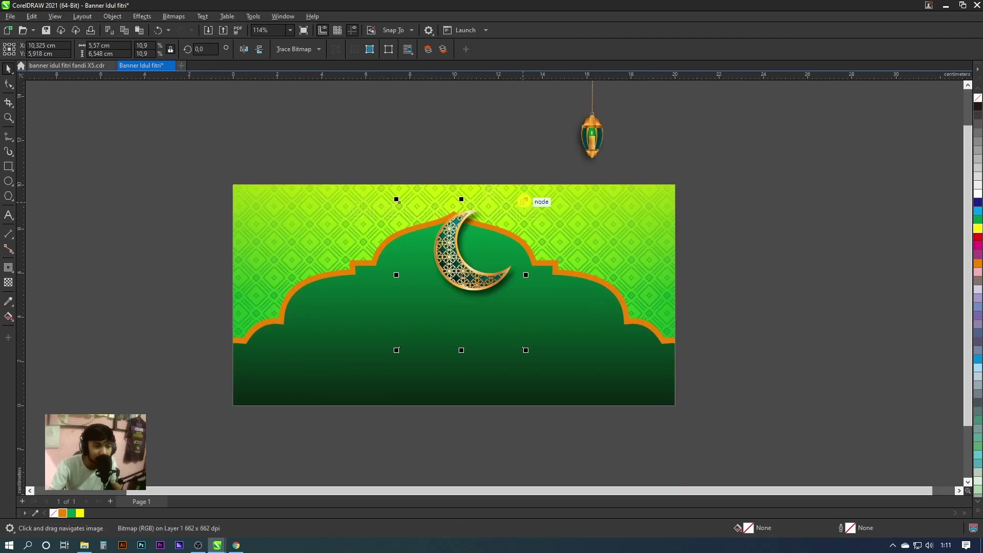
pyautogui.moveTo(524, 201)
pyautogui.mouseDown()
pyautogui.moveTo(500, 223)
pyautogui.moveTo(449, 229)
pyautogui.mouseUp()
pyautogui.scroll(2, 461, 231)
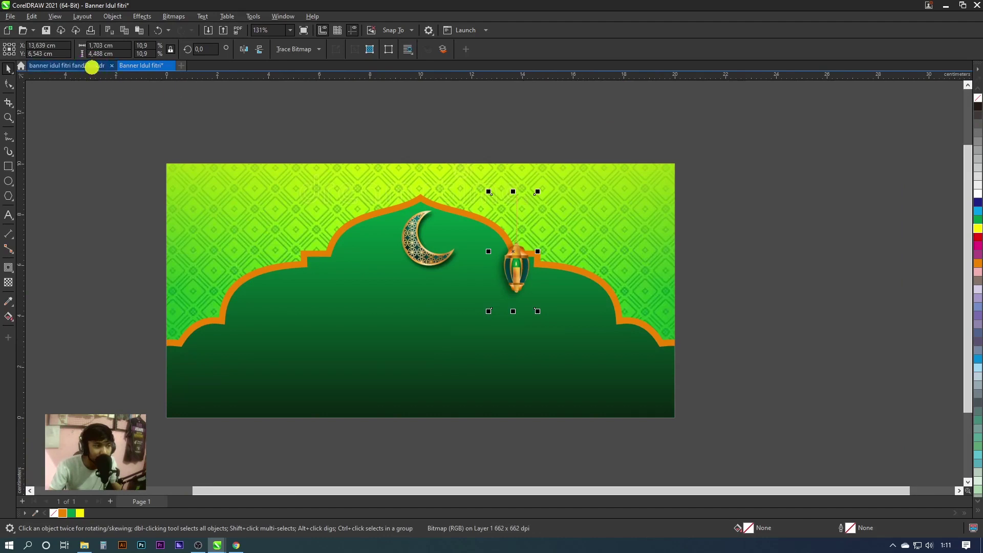
# Step: Raise the lantern and add two smaller copies to its right along the arch
pyautogui.click(92, 65)
pyautogui.click(147, 66)
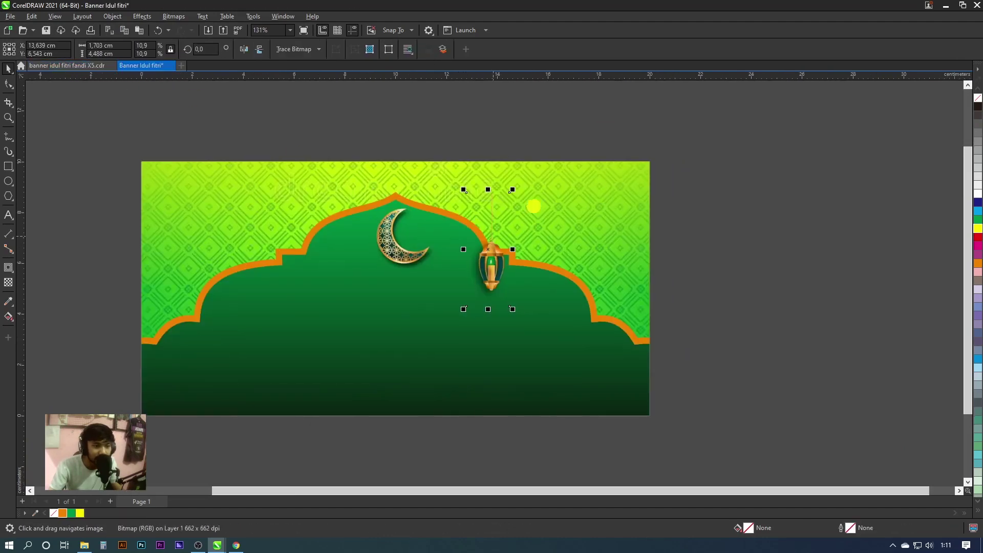
pyautogui.moveTo(534, 206); pyautogui.dragTo(533, 175)
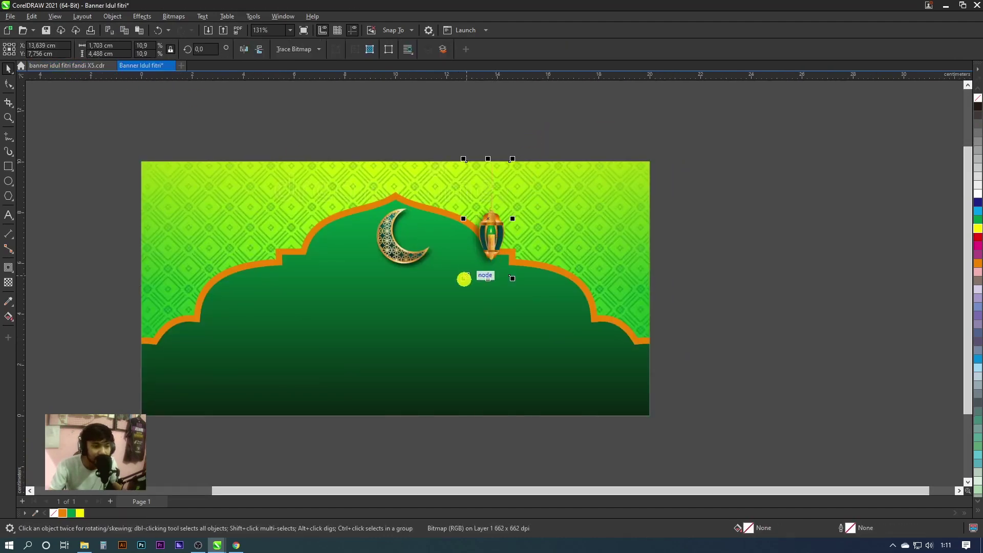
pyautogui.scroll(2, 464, 279)
pyautogui.moveTo(471, 283); pyautogui.dragTo(556, 283)
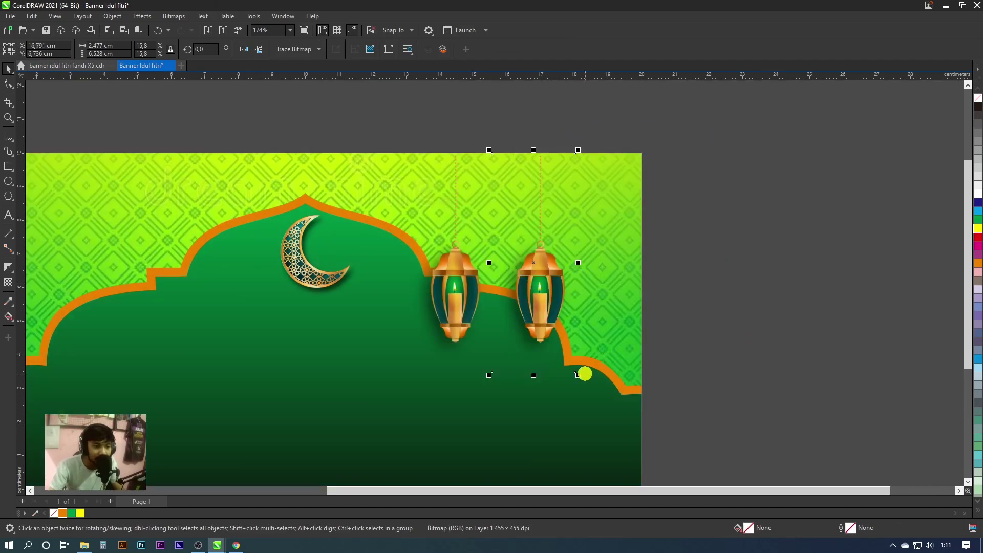
pyautogui.moveTo(580, 375); pyautogui.dragTo(516, 296)
pyautogui.scroll(2, 516, 297)
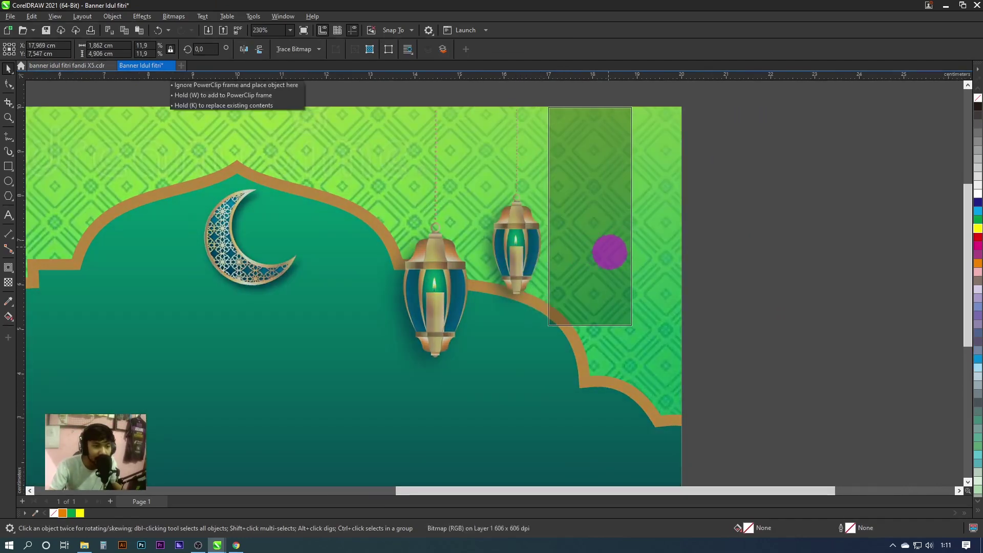
pyautogui.moveTo(534, 259); pyautogui.dragTo(610, 248)
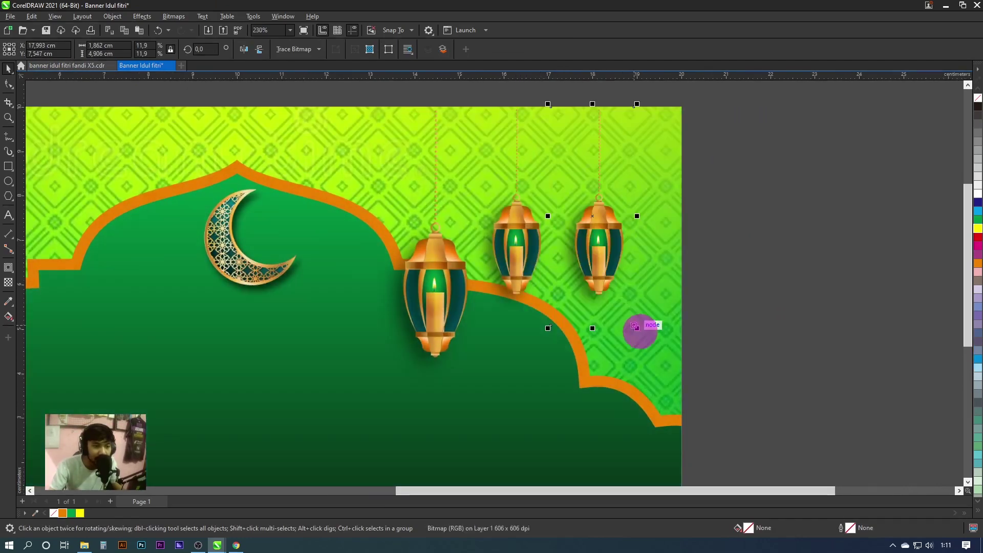
pyautogui.scroll(-5, 599, 314)
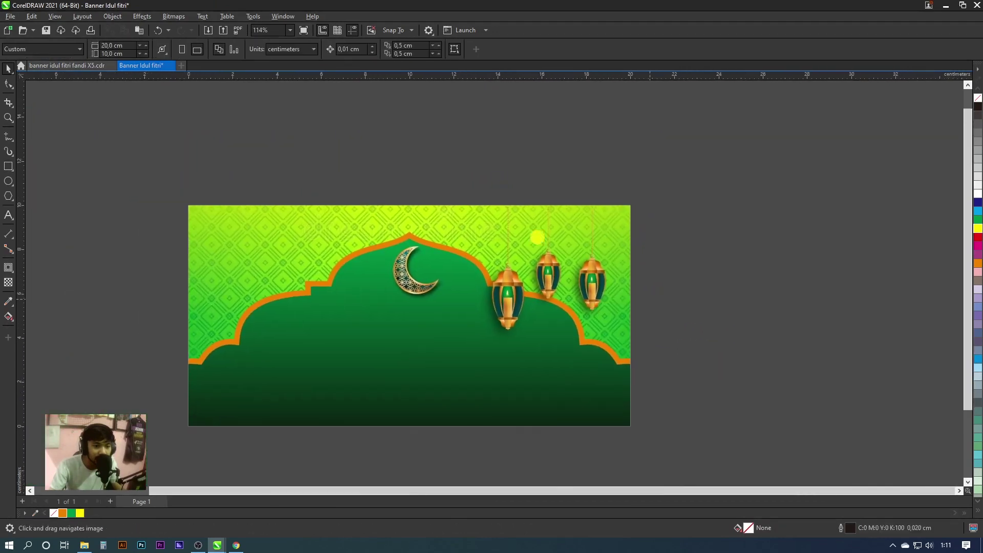
# Step: Group the three lanterns and place a horizontally mirrored copy on the left side
pyautogui.moveTo(472, 180); pyautogui.dragTo(641, 348)
pyautogui.scroll(1, 595, 302)
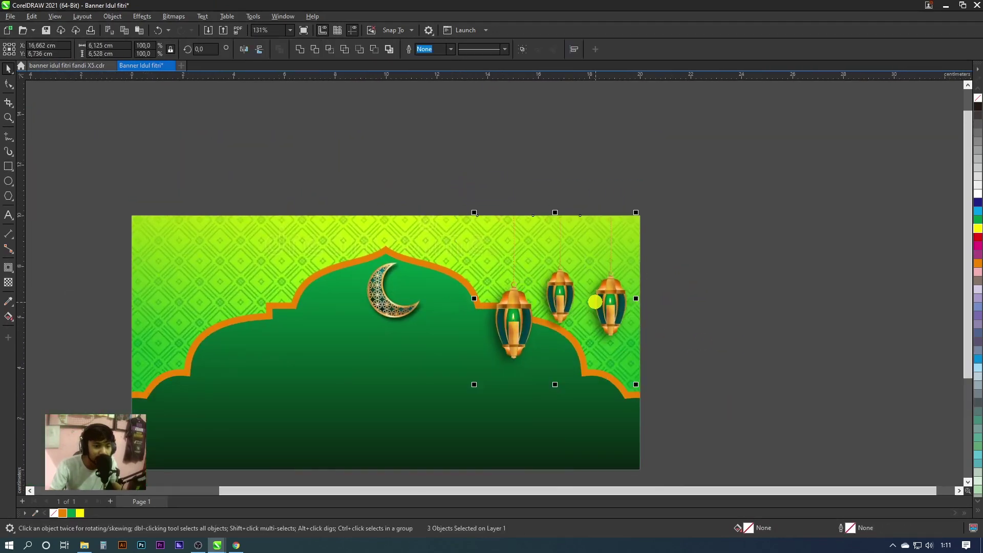
pyautogui.hotkey('ctrl', 'g')
pyautogui.moveTo(610, 300); pyautogui.dragTo(277, 290)
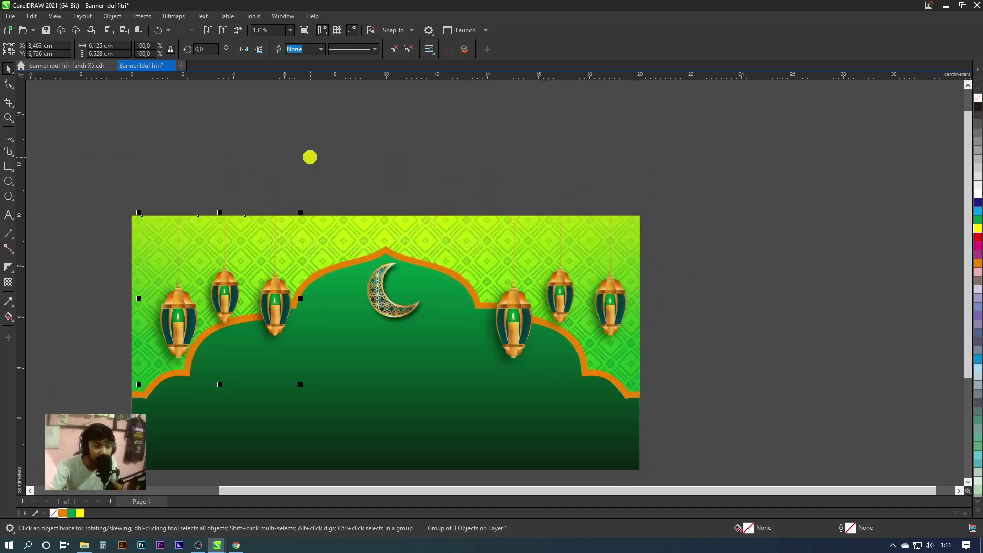
pyautogui.scroll(1, 314, 205)
pyautogui.click(245, 51)
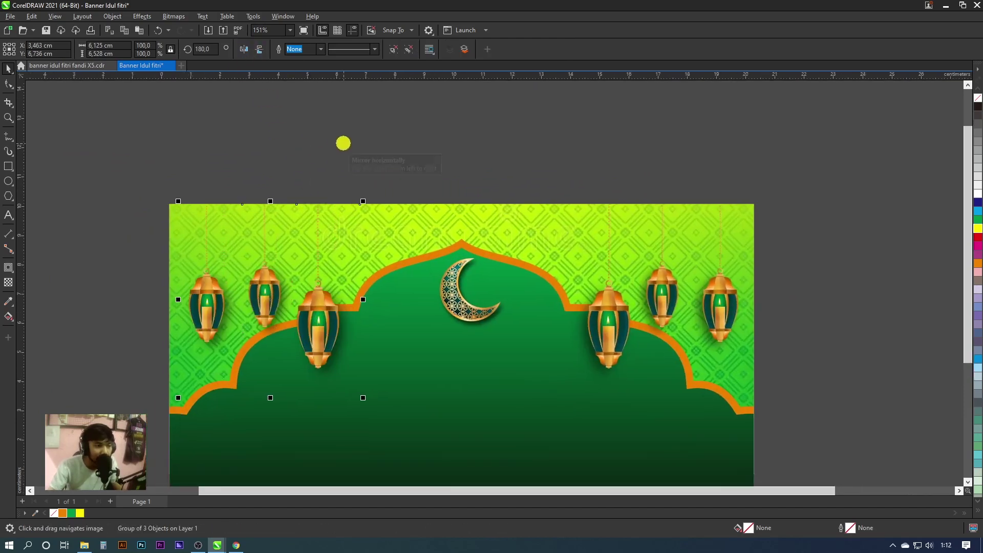
pyautogui.scroll(2, 213, 295)
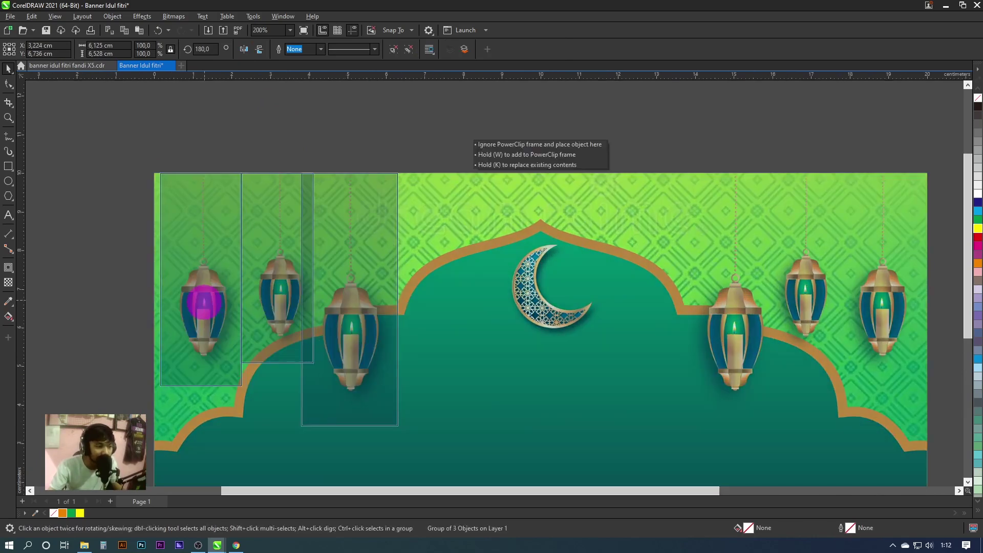
pyautogui.moveTo(211, 300); pyautogui.dragTo(201, 300)
pyautogui.scroll(-1, 233, 291)
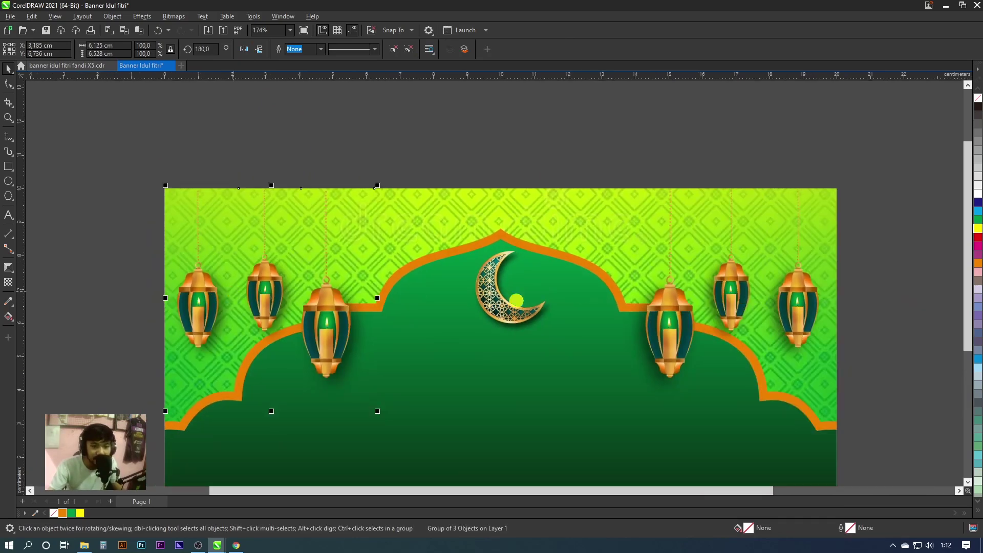
pyautogui.scroll(-2, 487, 248)
pyautogui.press('Escape')
pyautogui.scroll(1, 479, 247)
pyautogui.scroll(1, 477, 247)
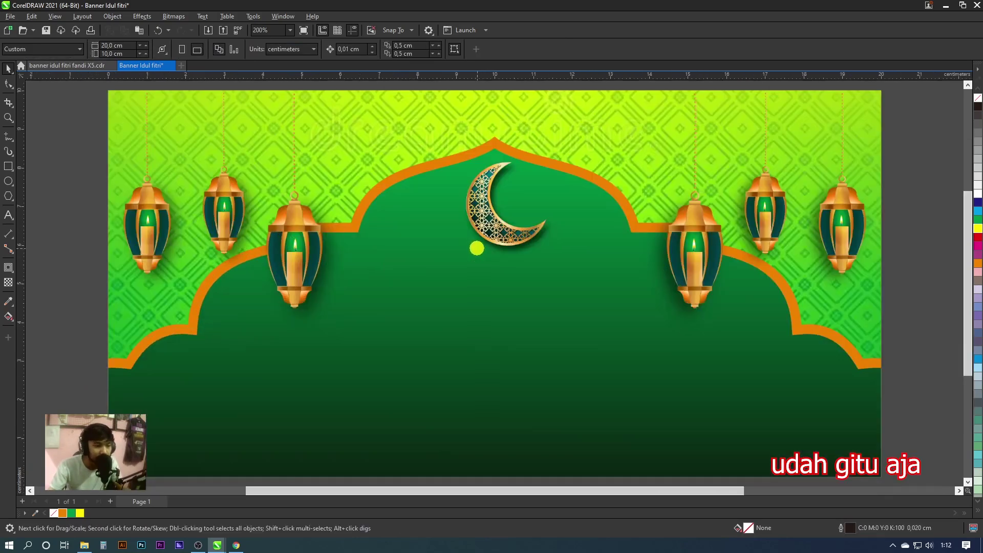
# Step: Paste the two children from the reference banner into the working Banner Idul fitri document
pyautogui.click(83, 66)
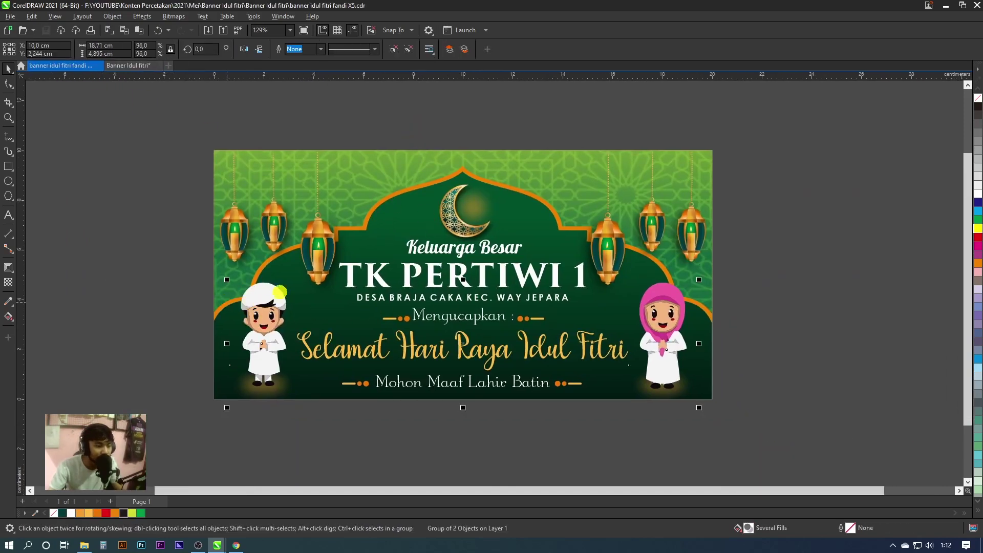
pyautogui.click(141, 65)
pyautogui.scroll(-1, 352, 222)
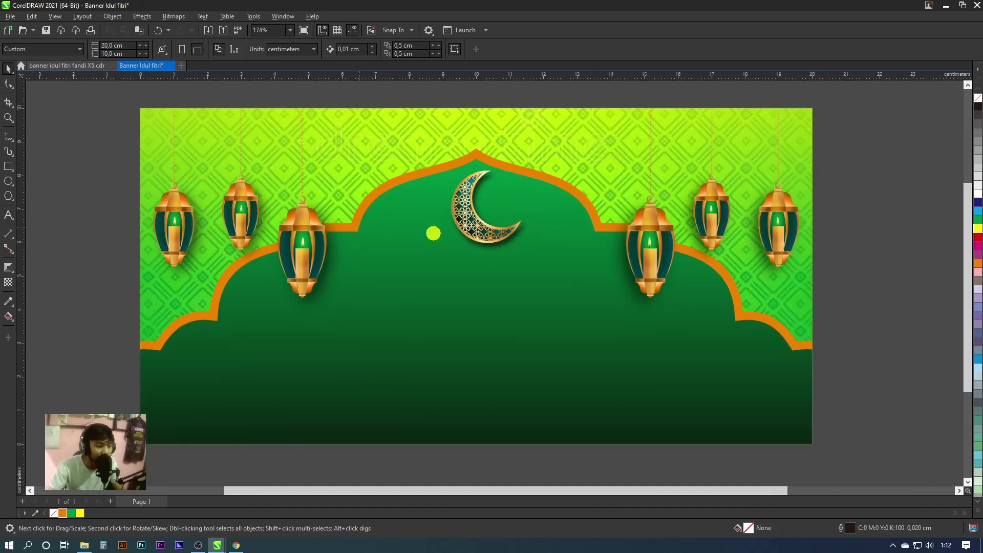
pyautogui.hotkey('ctrl', 'v')
pyautogui.scroll(-1, 492, 266)
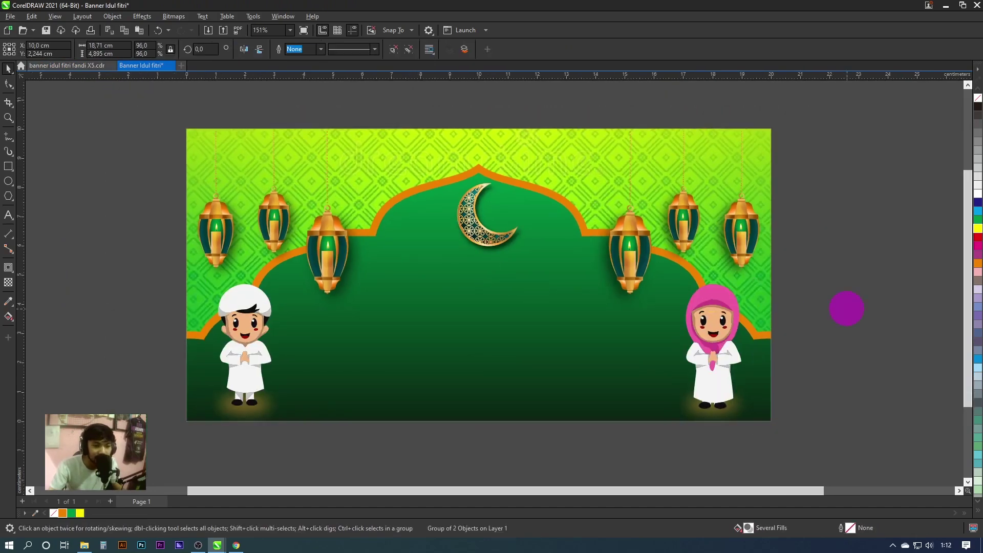
pyautogui.click(847, 308)
pyautogui.click(495, 239)
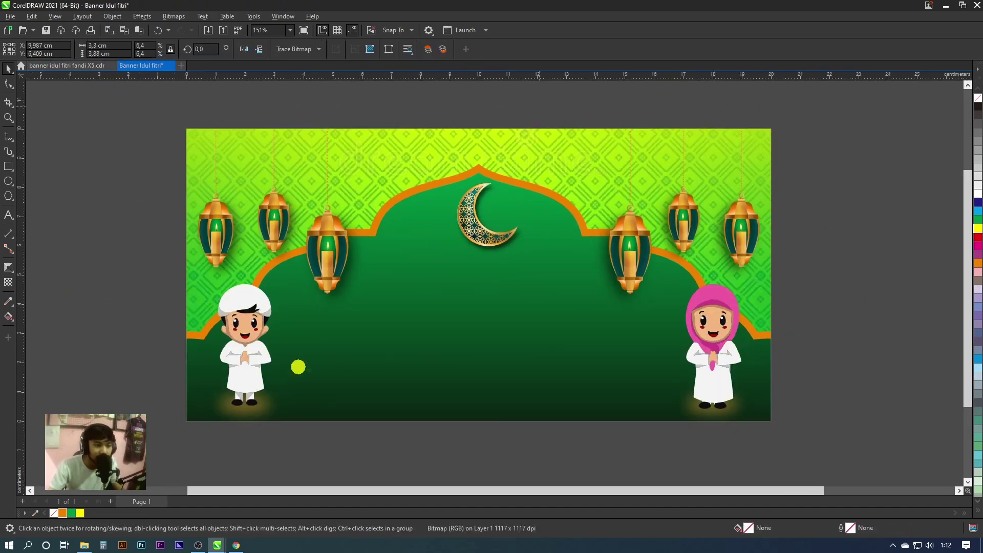
pyautogui.press('Escape')
pyautogui.scroll(4, 263, 413)
pyautogui.scroll(-2, 259, 402)
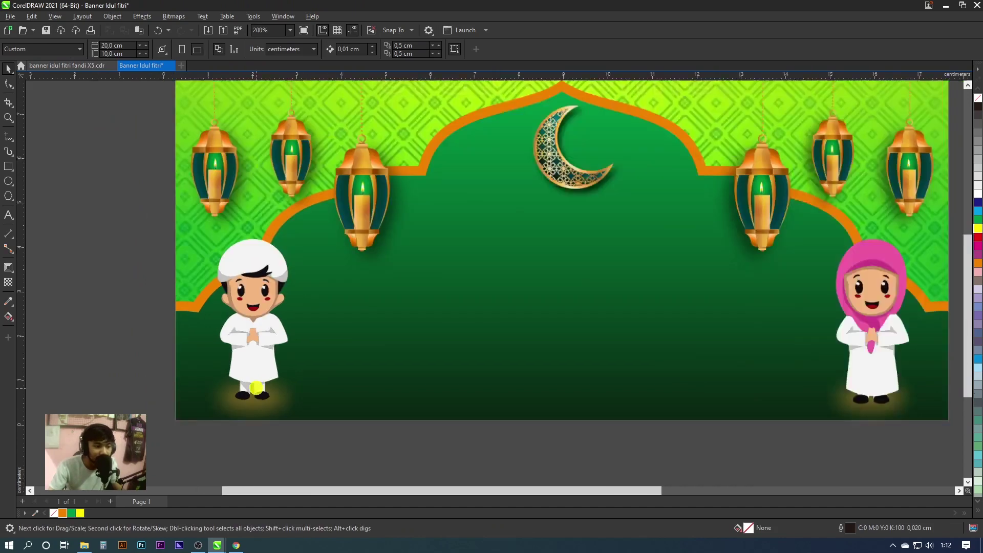
pyautogui.scroll(-2, 394, 277)
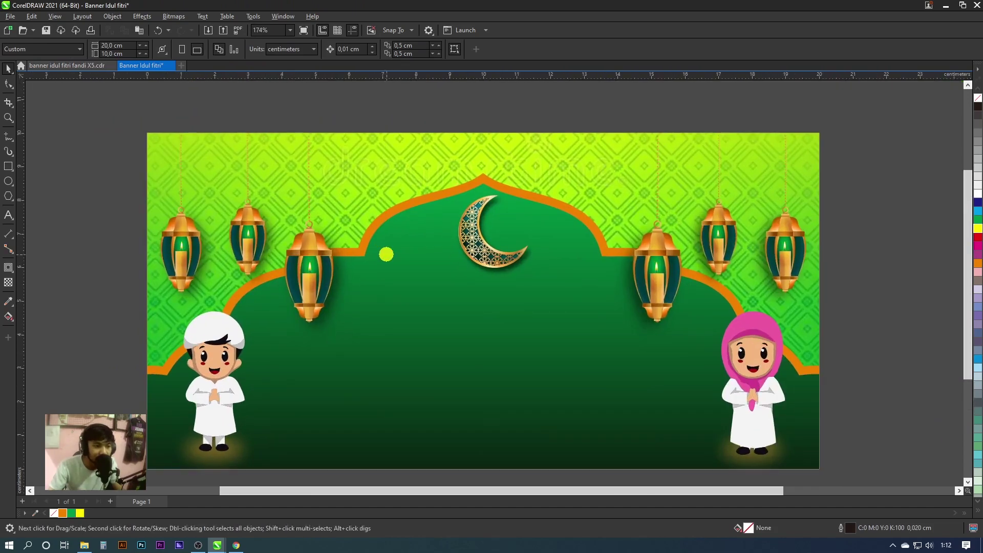
pyautogui.scroll(1, 408, 232)
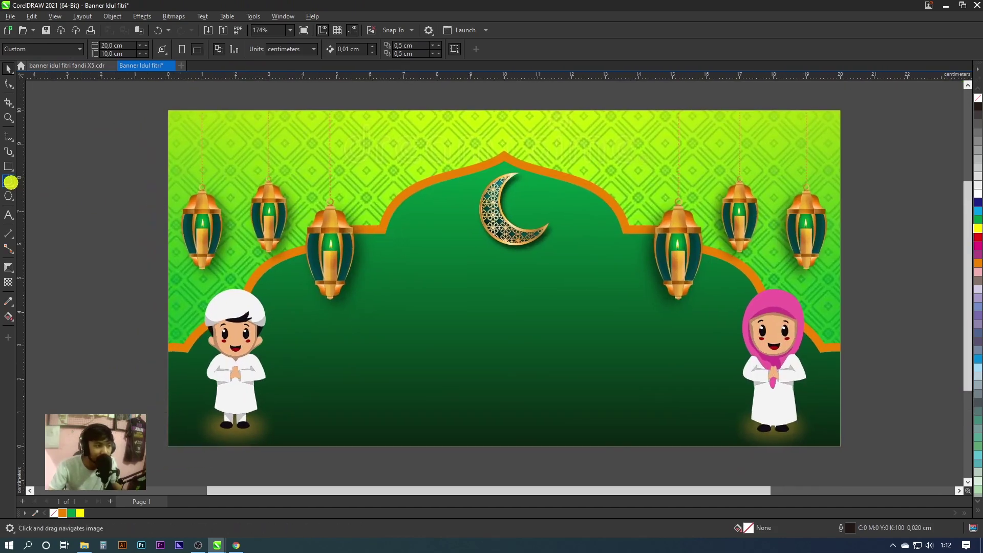
# Step: Draw a small circle and move it into the crescent moon
pyautogui.click(8, 181)
pyautogui.scroll(1, 511, 200)
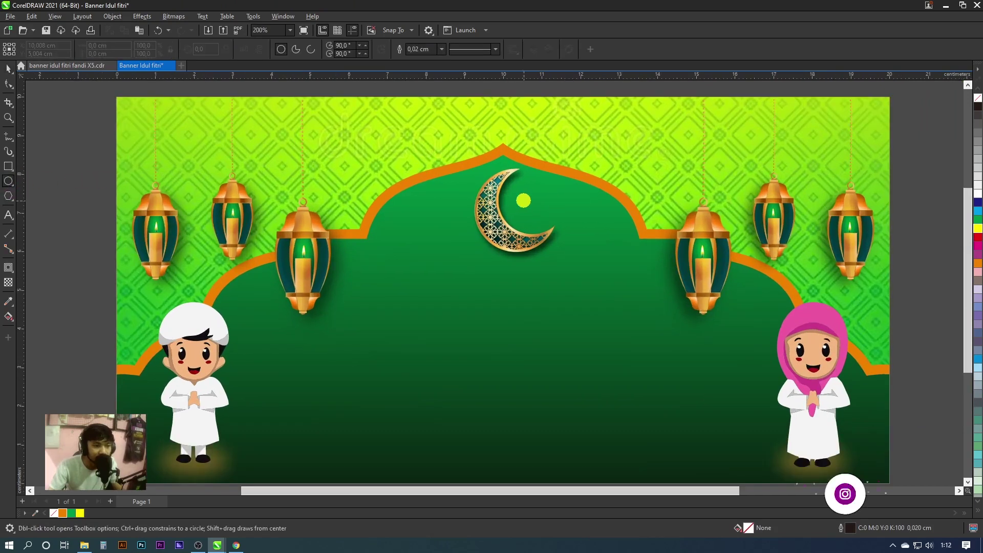
pyautogui.moveTo(513, 196); pyautogui.dragTo(541, 223)
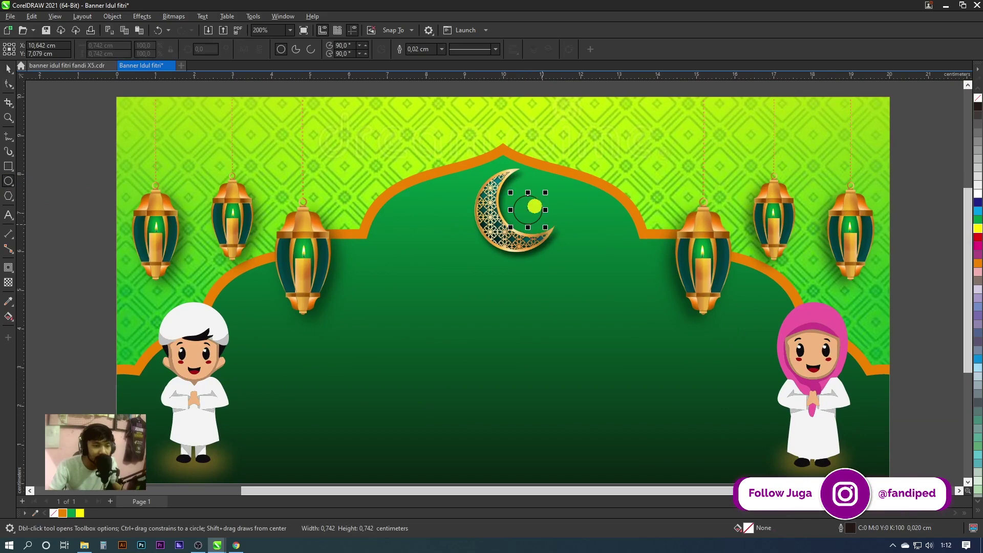
pyautogui.press('space')
pyautogui.moveTo(543, 224); pyautogui.dragTo(522, 205)
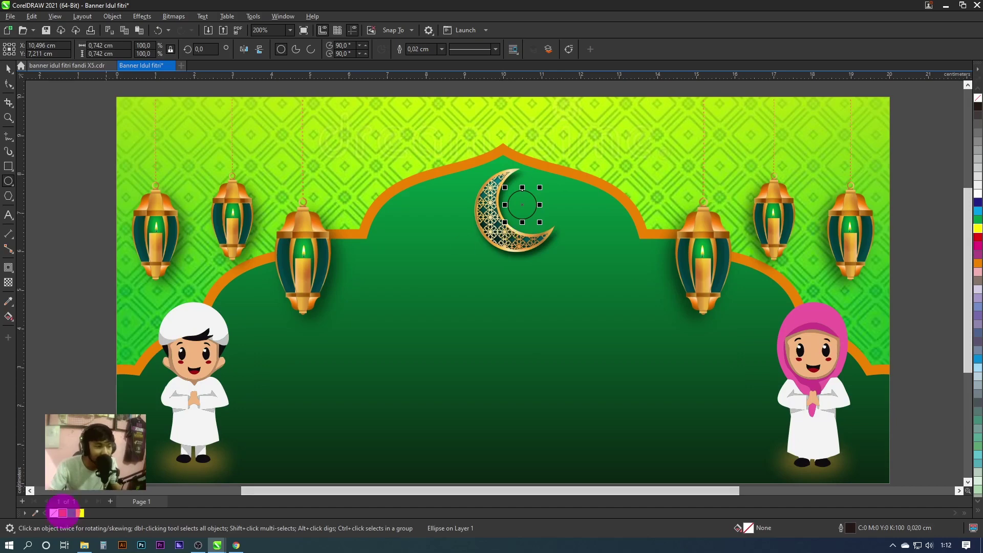
# Step: Fill the small circle orange and set its outline to None
pyautogui.click(62, 513)
pyautogui.scroll(2, 539, 193)
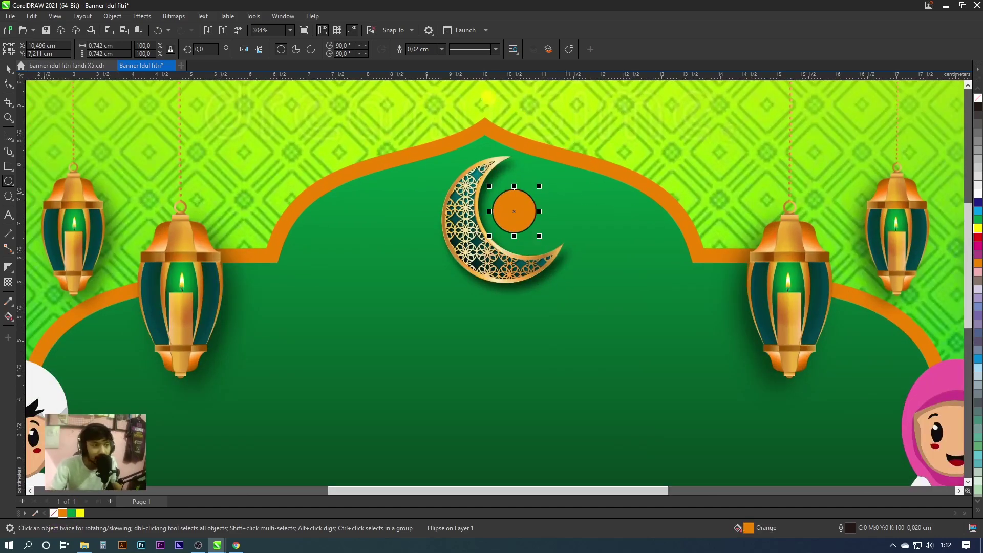
pyautogui.click(441, 49)
pyautogui.click(437, 58)
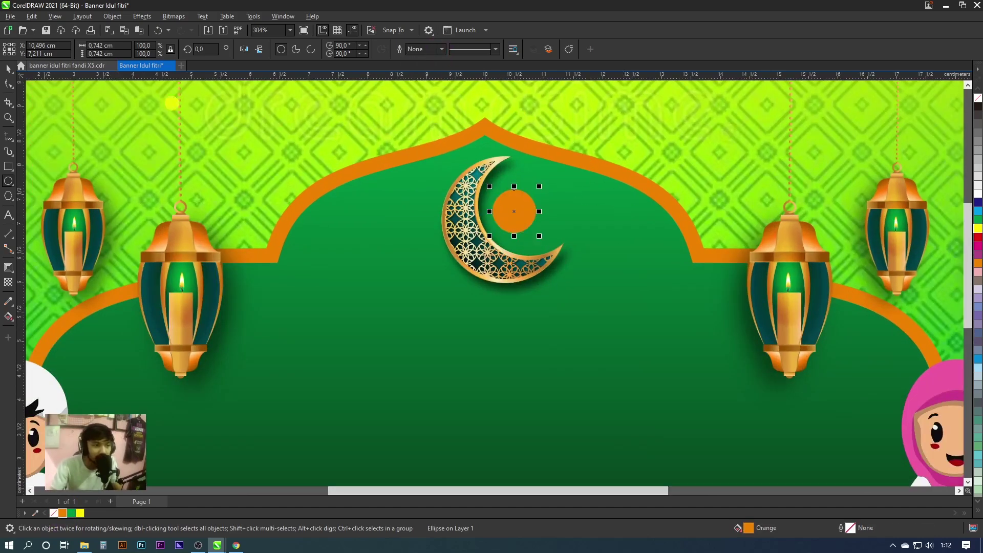
pyautogui.click(141, 16)
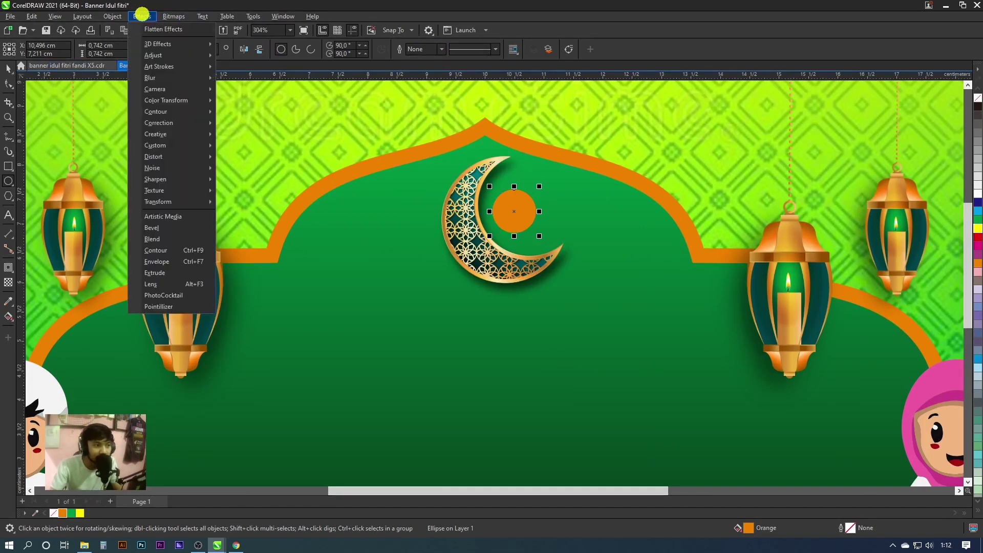
pyautogui.moveTo(151, 78)
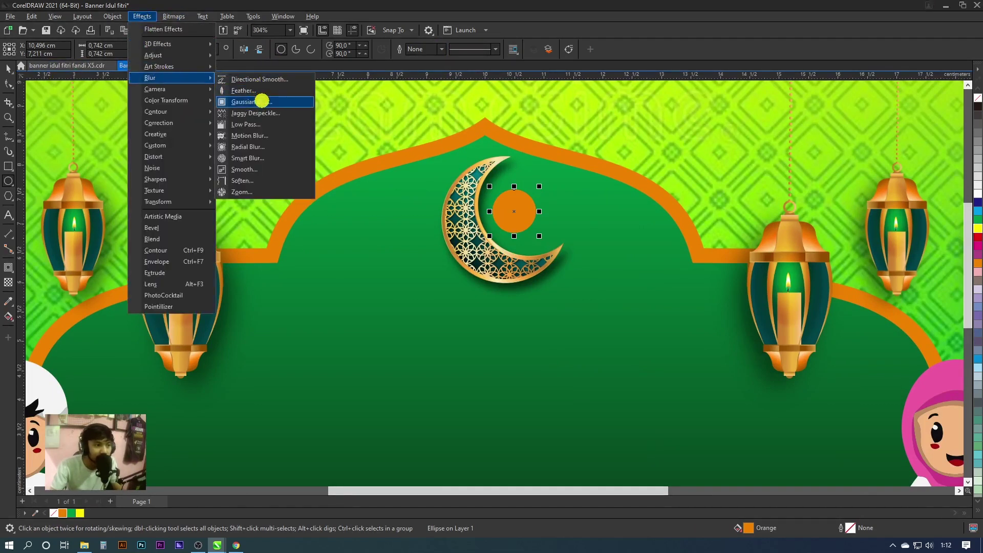
# Step: Apply a Gaussian blur to the orange circle, then enlarge it and nudge it higher
pyautogui.click(286, 101)
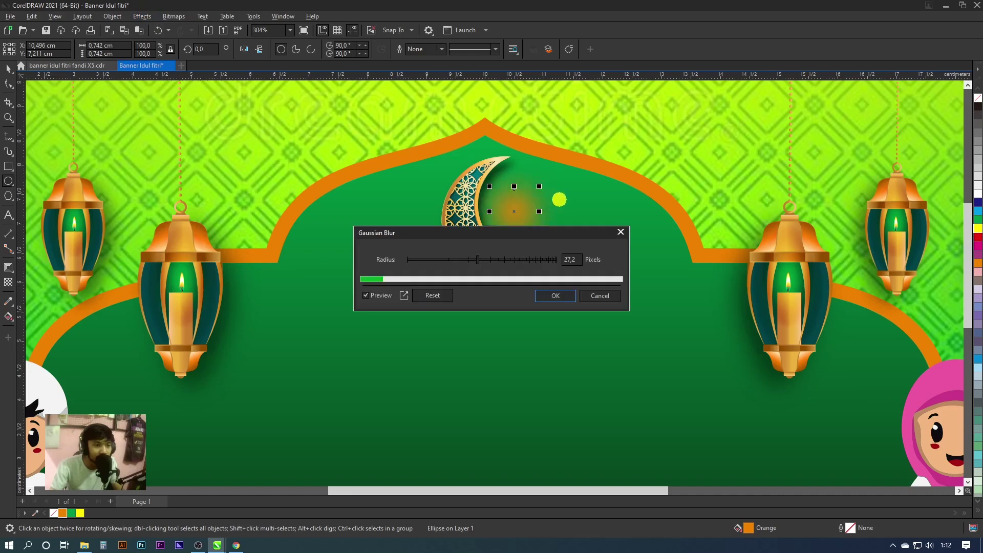
pyautogui.moveTo(504, 234)
pyautogui.mouseDown()
pyautogui.moveTo(501, 294)
pyautogui.moveTo(470, 319)
pyautogui.mouseUp()
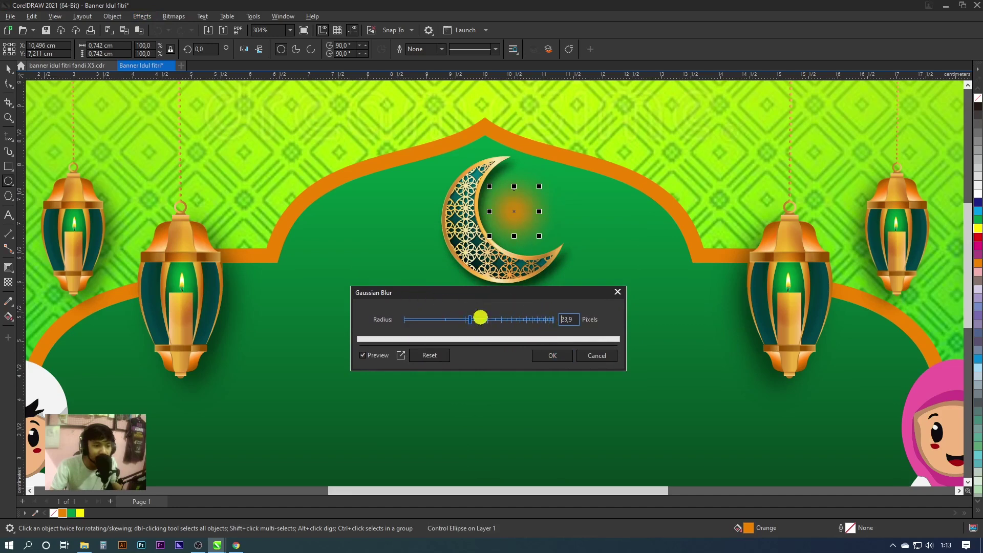
pyautogui.click(550, 355)
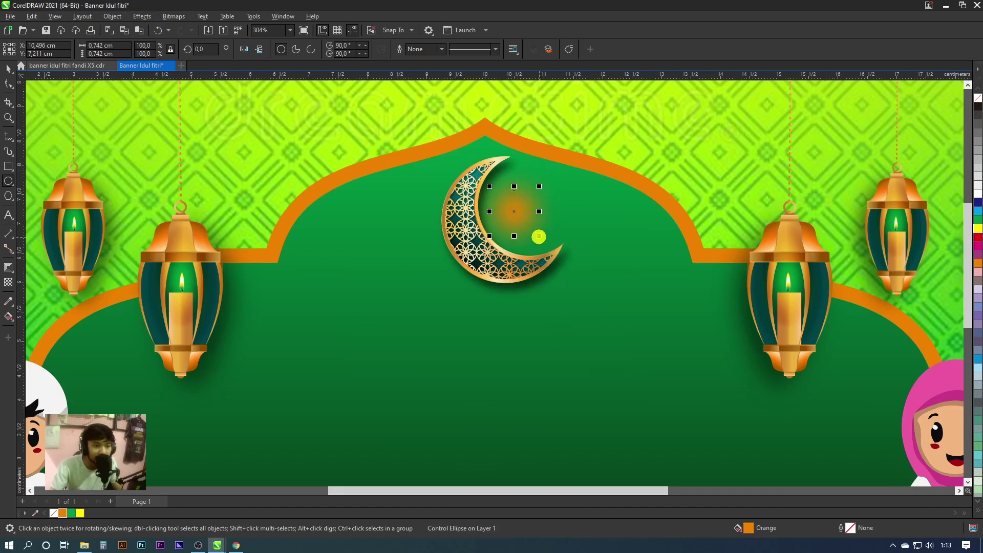
pyautogui.moveTo(539, 236); pyautogui.dragTo(556, 253)
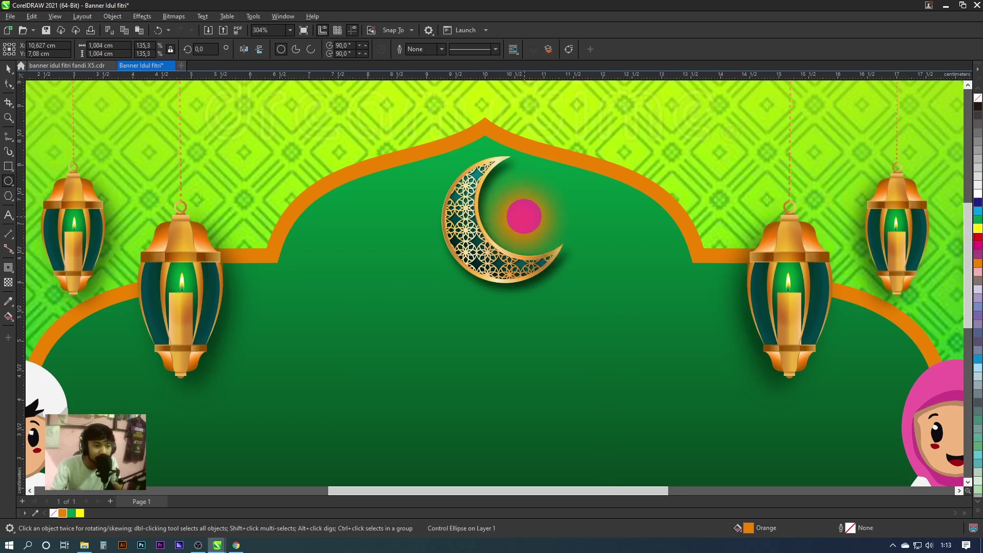
pyautogui.moveTo(524, 216); pyautogui.dragTo(523, 210)
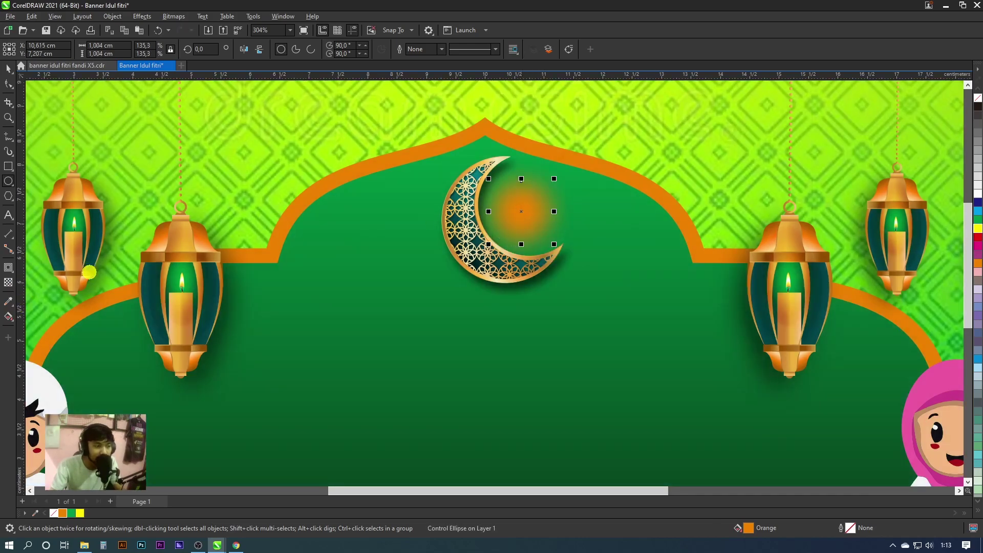
# Step: Give the orange glow uniform transparency set to 20
pyautogui.click(9, 283)
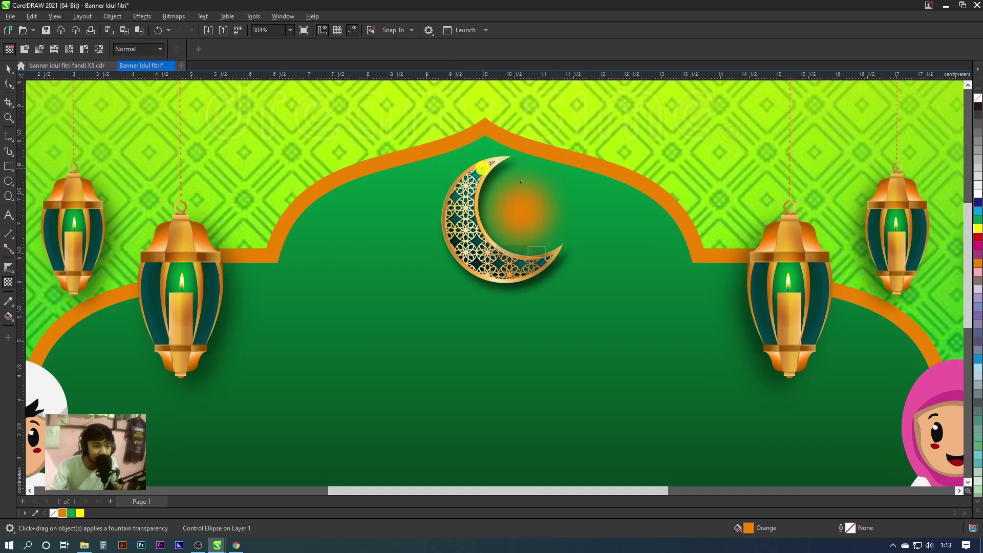
pyautogui.click(37, 51)
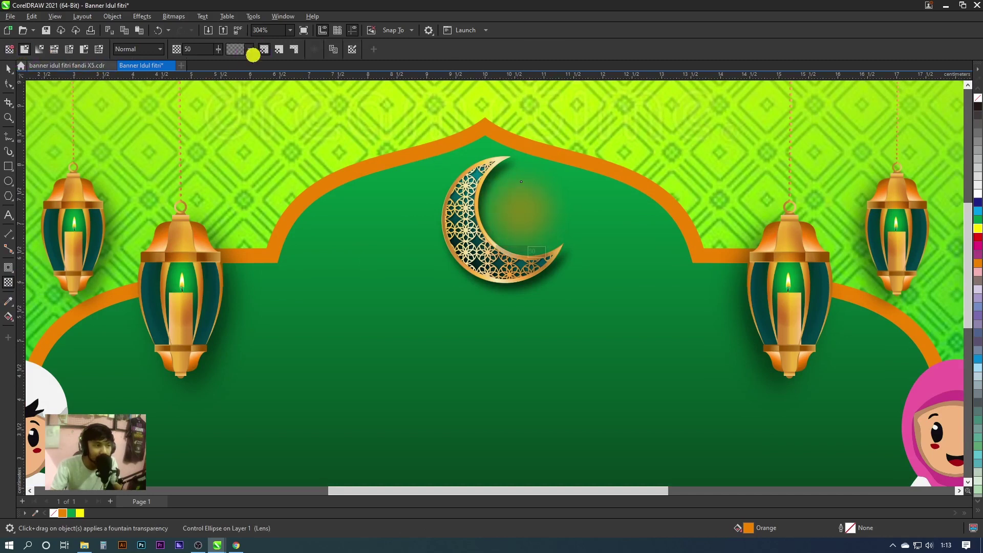
pyautogui.click(250, 49)
pyautogui.click(372, 83)
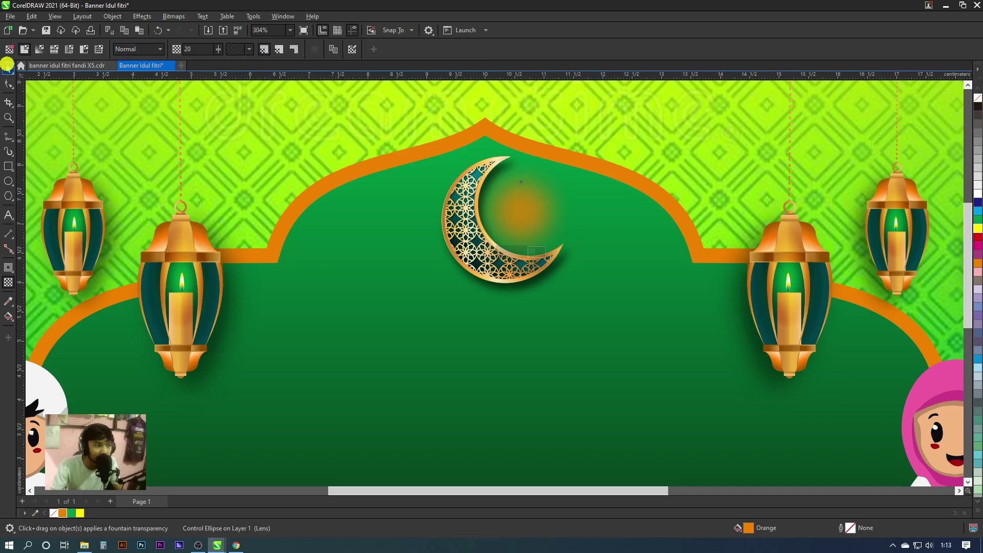
pyautogui.click(8, 68)
pyautogui.scroll(-2, 500, 201)
pyautogui.scroll(-1, 504, 196)
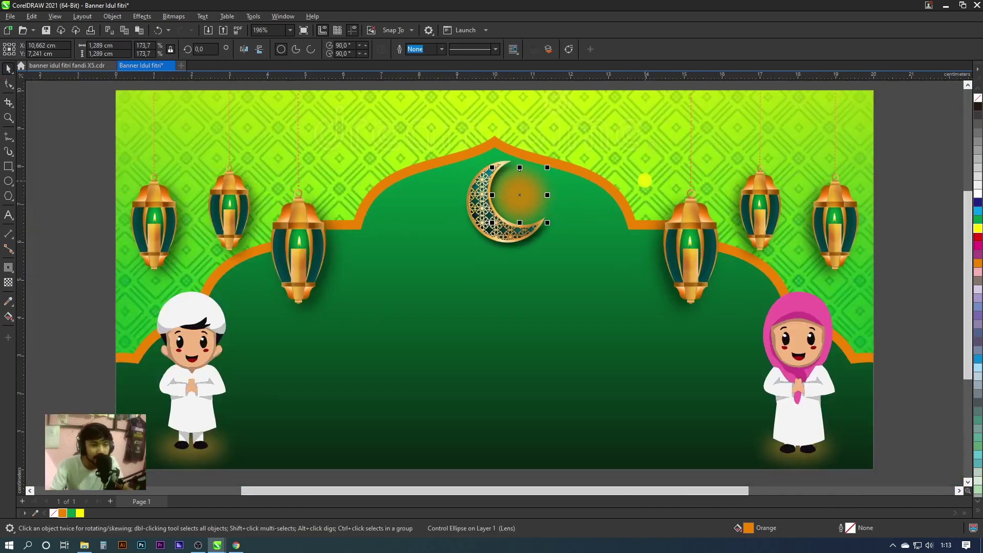
# Step: Ungroup the two children and delete the old glow beneath the boy
pyautogui.scroll(-2, 645, 180)
pyautogui.press('Escape')
pyautogui.scroll(1, 539, 180)
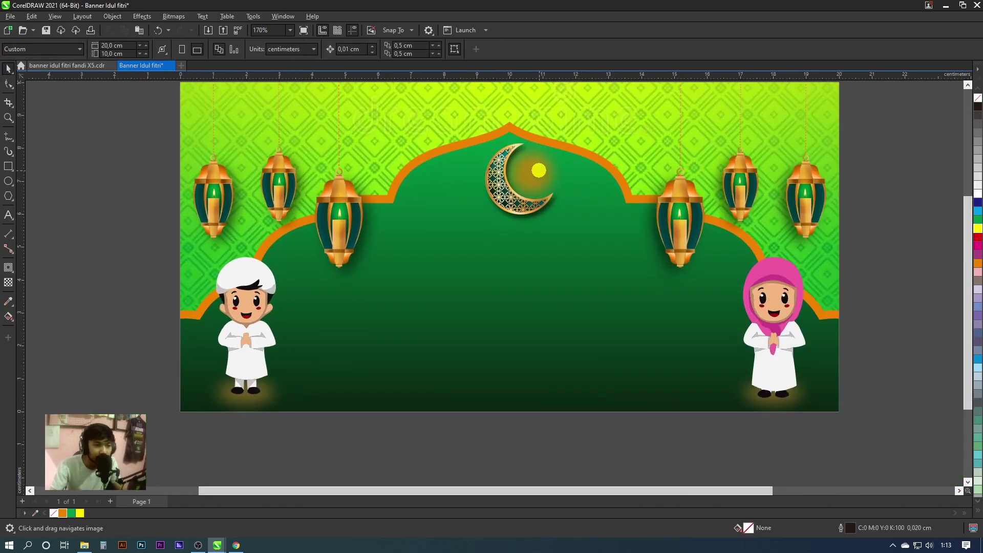
pyautogui.click(265, 388)
pyautogui.rightClick(258, 385)
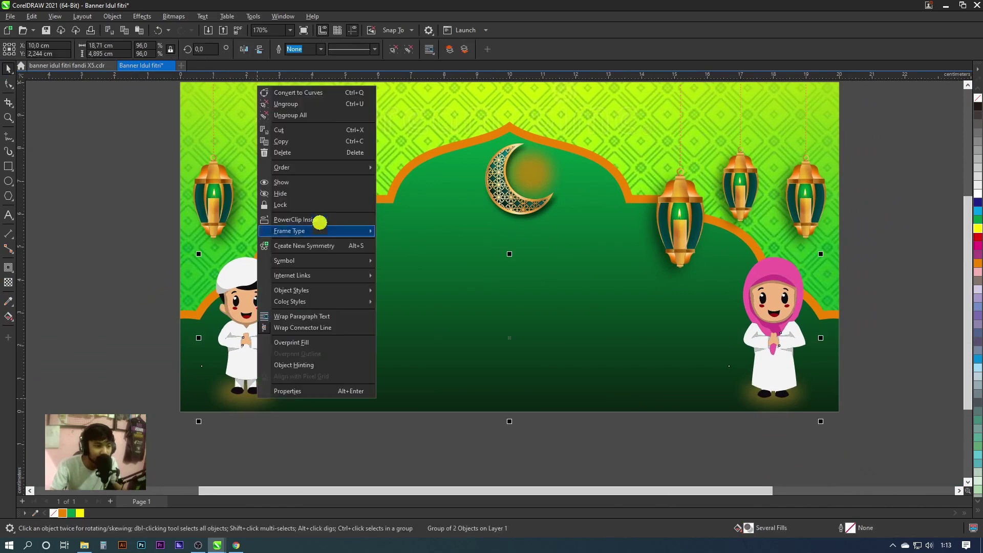
pyautogui.click(96, 213)
pyautogui.moveTo(219, 394); pyautogui.dragTo(271, 401)
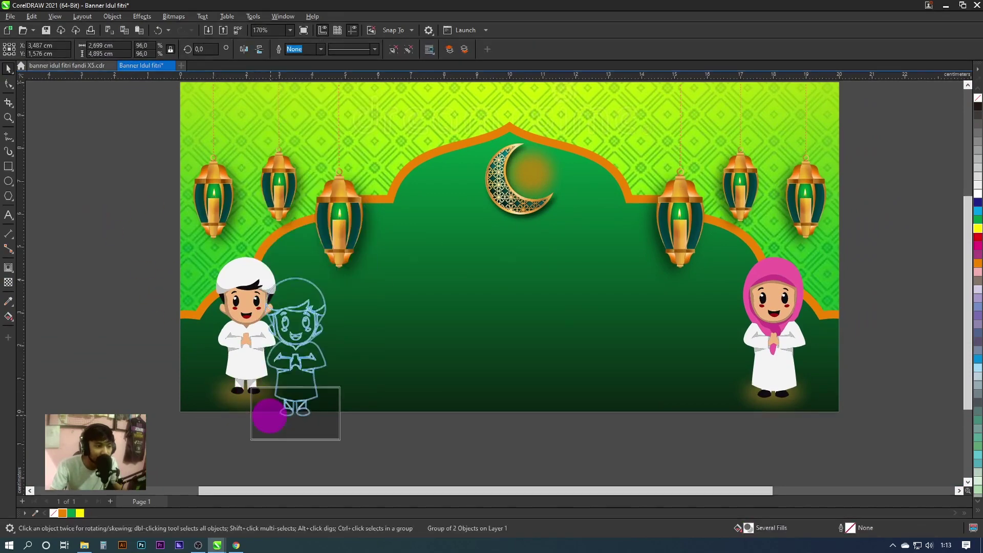
pyautogui.hotkey('ctrl', 'z')
pyautogui.rightClick(254, 371)
pyautogui.click(307, 93)
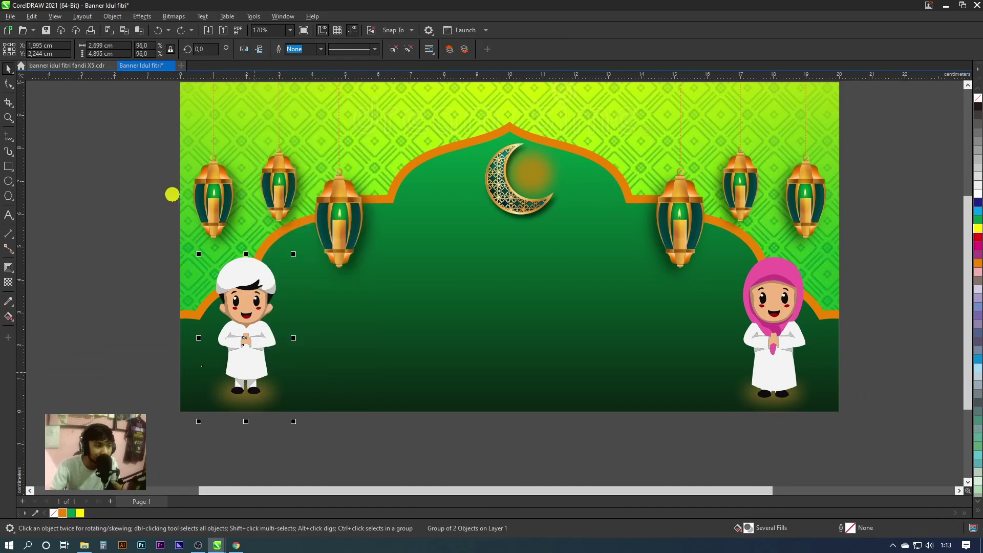
pyautogui.click(255, 409)
pyautogui.press('Delete')
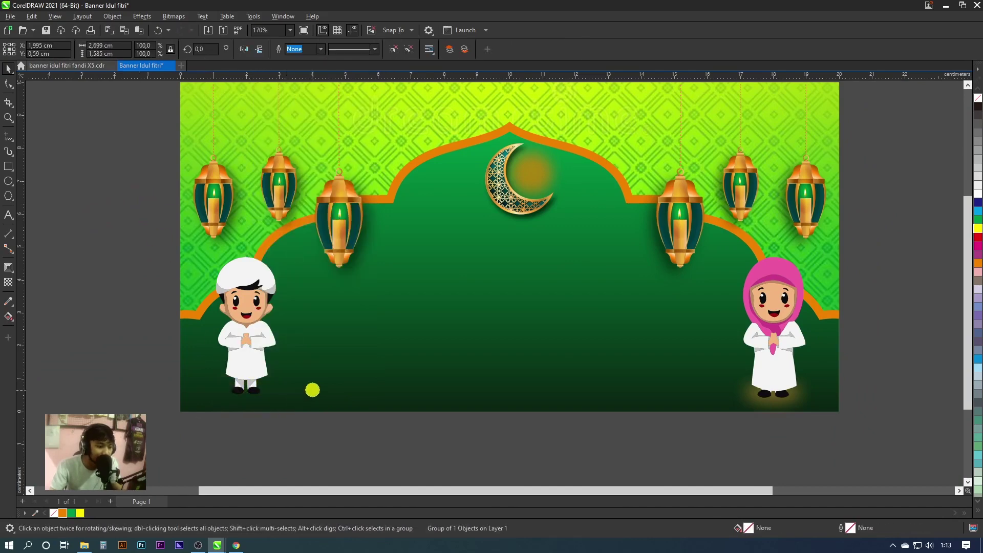
# Step: Move the orange glow ellipse to the boy's feet and flatten it
pyautogui.moveTo(536, 175)
pyautogui.mouseDown()
pyautogui.moveTo(275, 387)
pyautogui.moveTo(229, 400)
pyautogui.mouseUp()
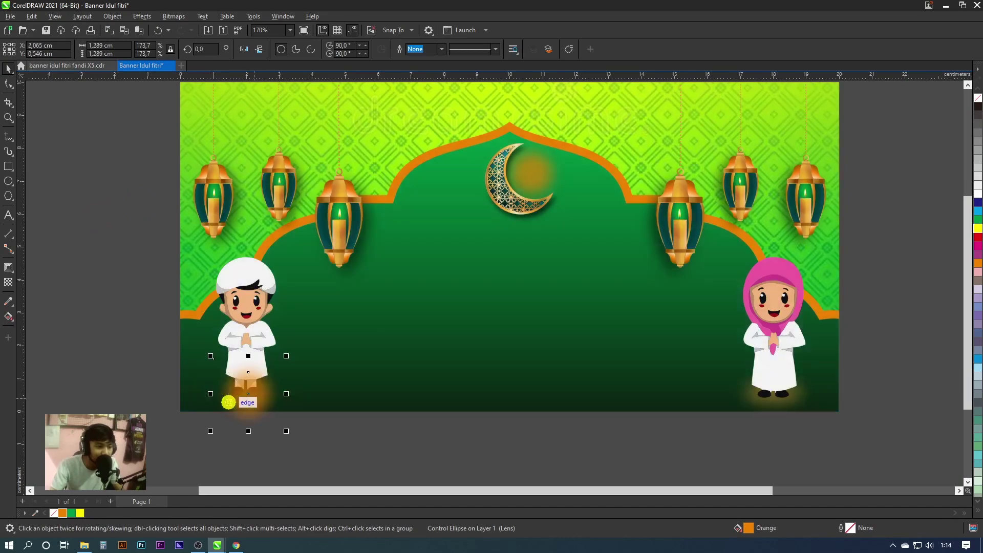
pyautogui.scroll(3, 236, 405)
pyautogui.moveTo(337, 387); pyautogui.dragTo(340, 352)
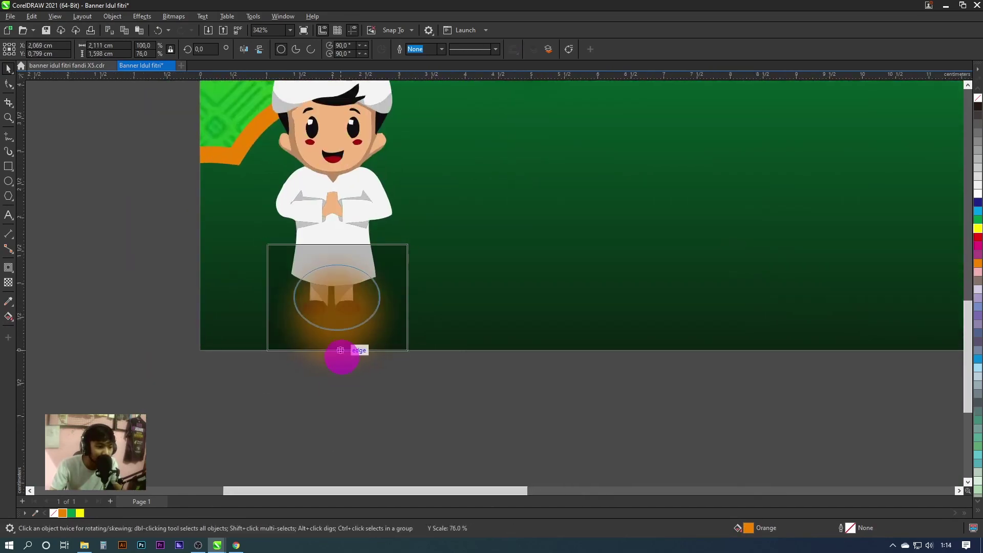
pyautogui.scroll(2, 307, 316)
pyautogui.moveTo(248, 290); pyautogui.dragTo(225, 296)
pyautogui.scroll(-2, 369, 294)
# Step: Bring the boy in front of his glow with Order > To Front of Page
pyautogui.click(369, 170)
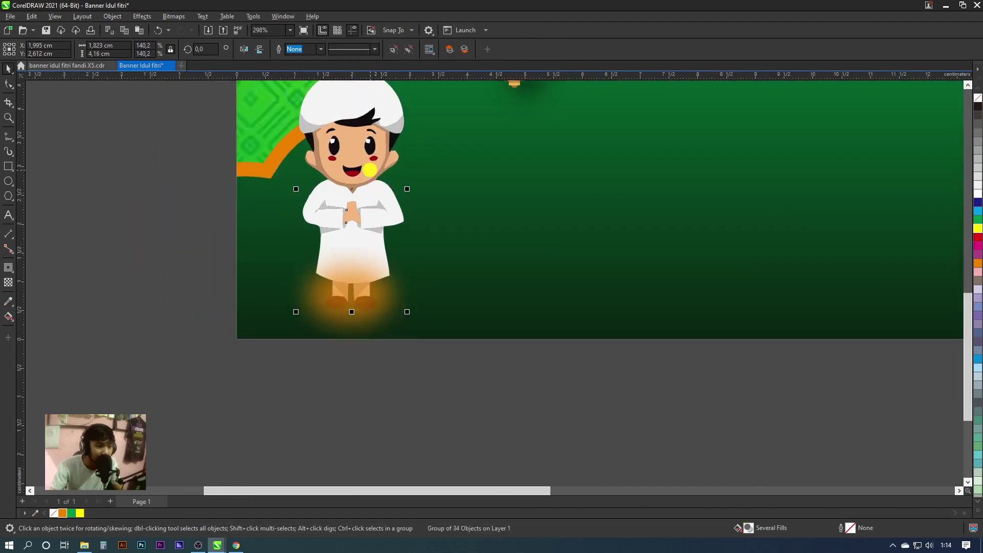
pyautogui.scroll(2, 363, 164)
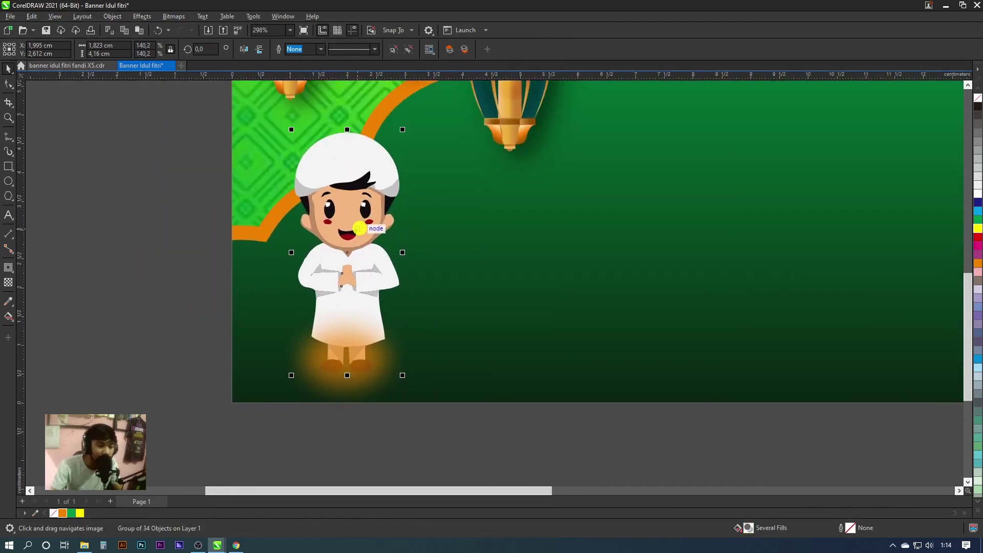
pyautogui.rightClick(362, 231)
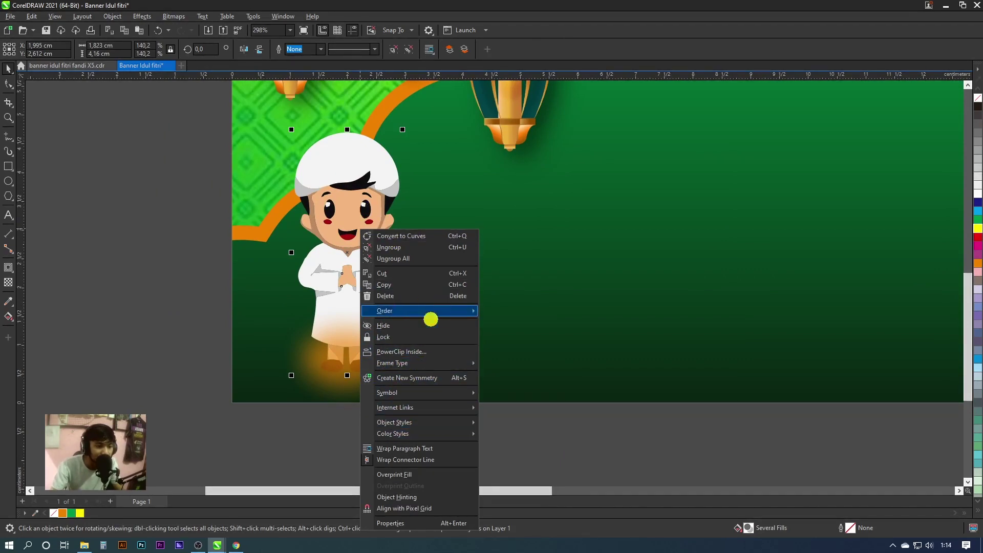
pyautogui.moveTo(419, 312)
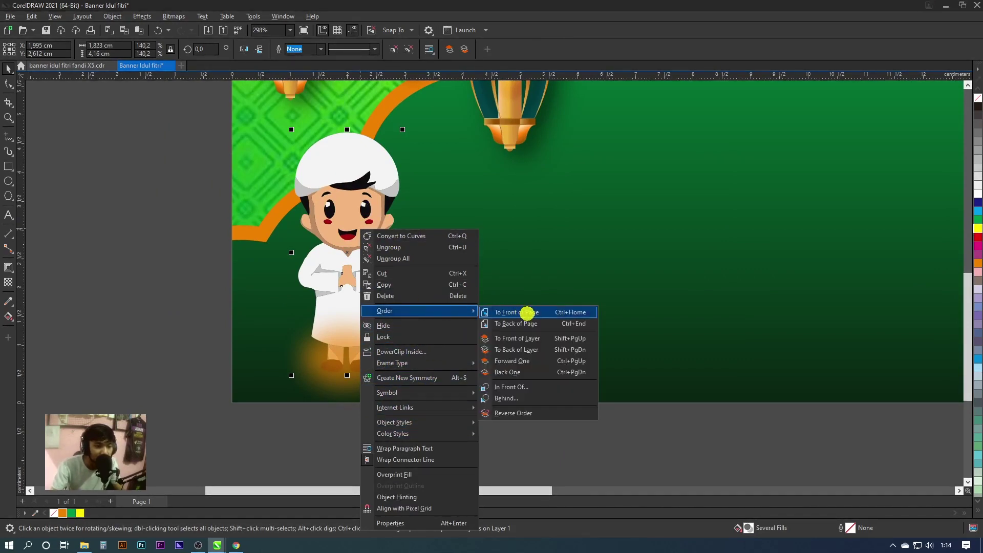
pyautogui.click(535, 313)
pyautogui.click(218, 274)
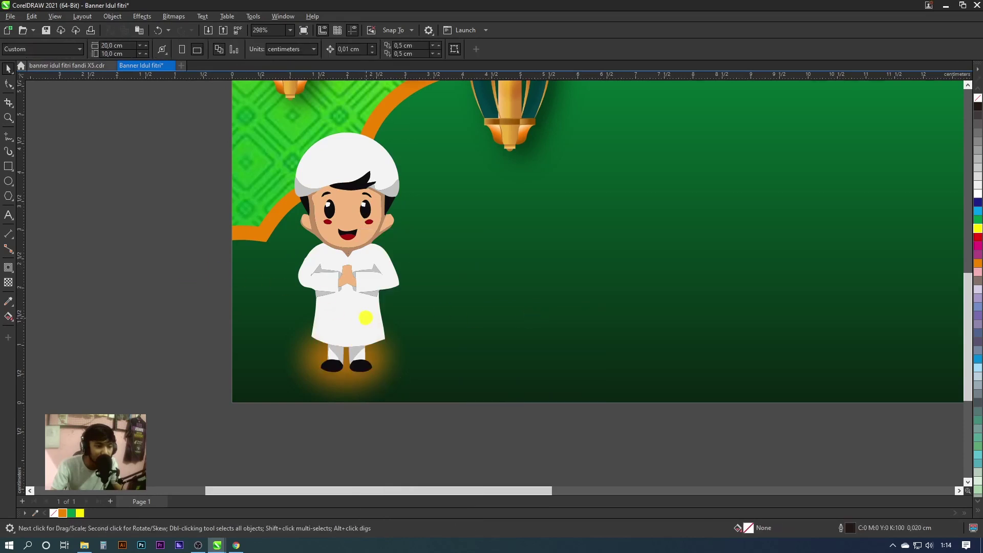
pyautogui.scroll(-1, 381, 325)
pyautogui.scroll(-1, 405, 326)
pyautogui.hotkey('shift', 'F4')
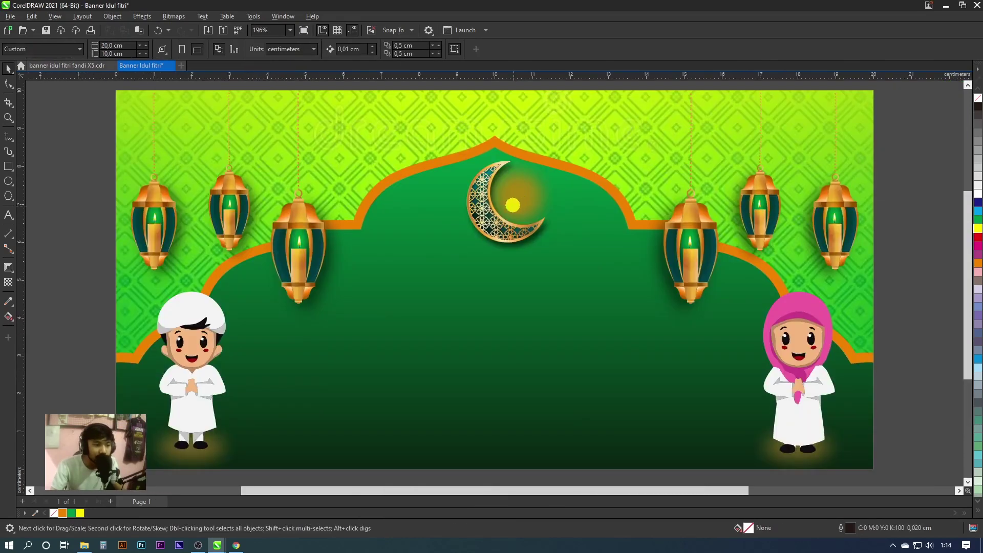
# Step: Compare the finished reference banner with the working Idul Fitri banner
pyautogui.click(108, 67)
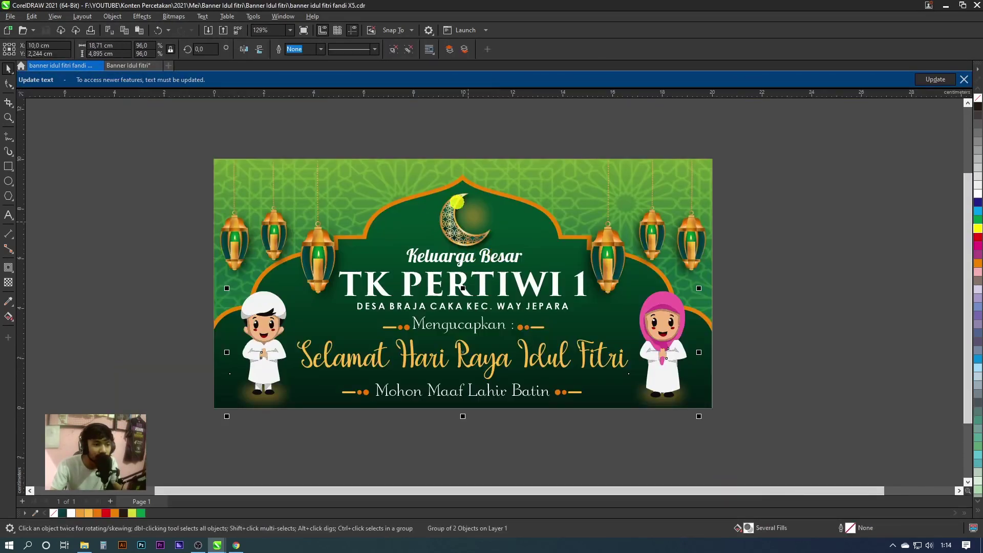
pyautogui.click(132, 66)
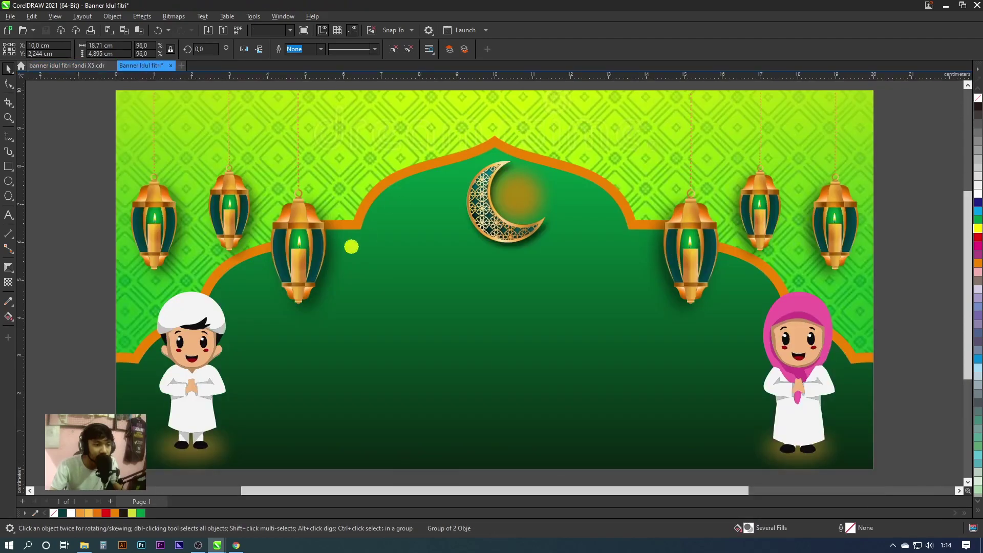
pyautogui.click(79, 67)
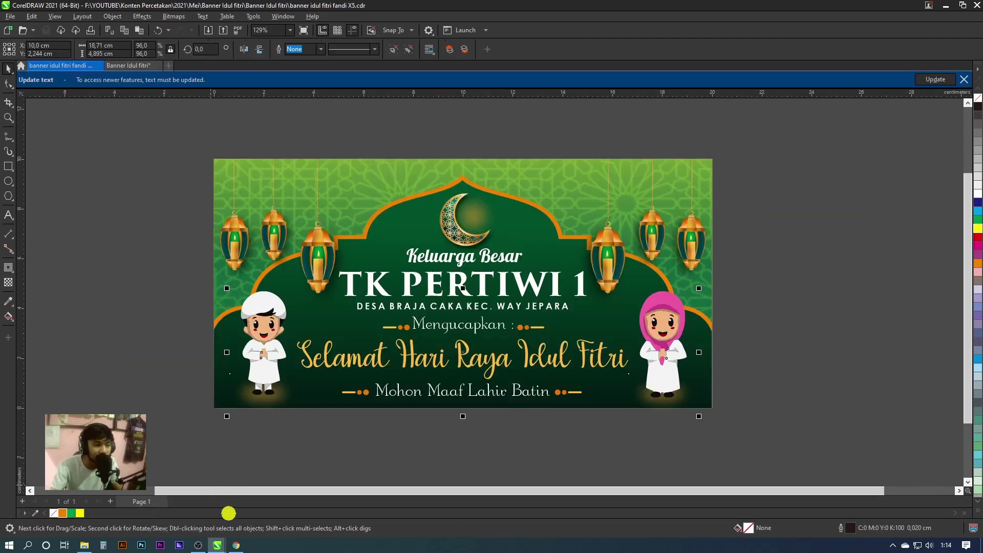
pyautogui.hotkey('ctrl', 'Tab')
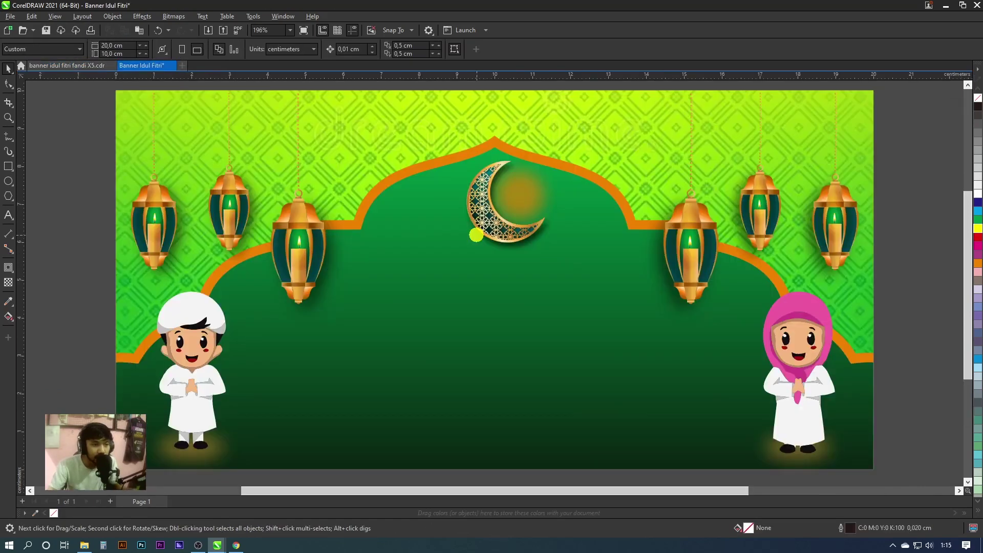
pyautogui.click(82, 66)
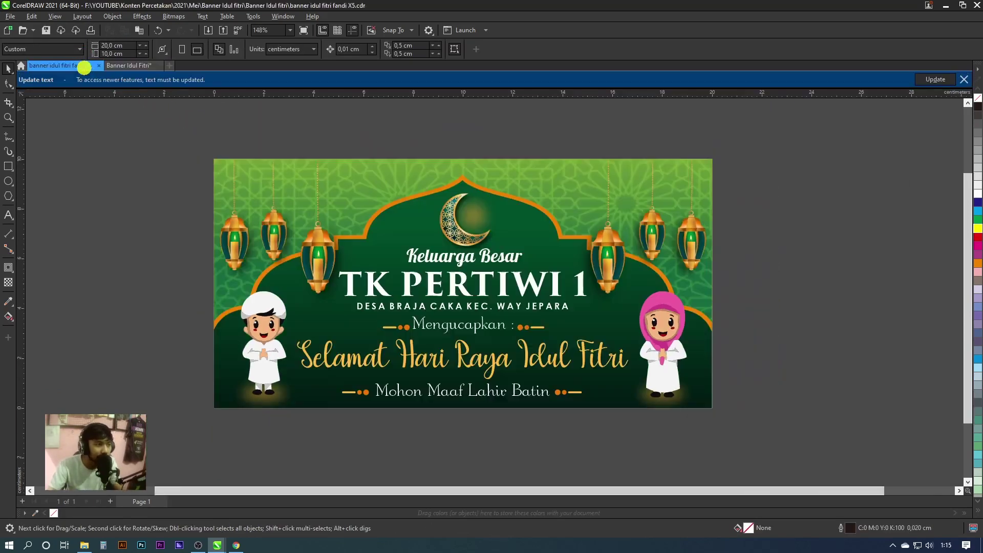
# Step: Inspect the reference's Keluarga Besar, TK PERTIWI 1 and Selamat Hari Raya text and ornaments
pyautogui.click(422, 258)
pyautogui.click(412, 288)
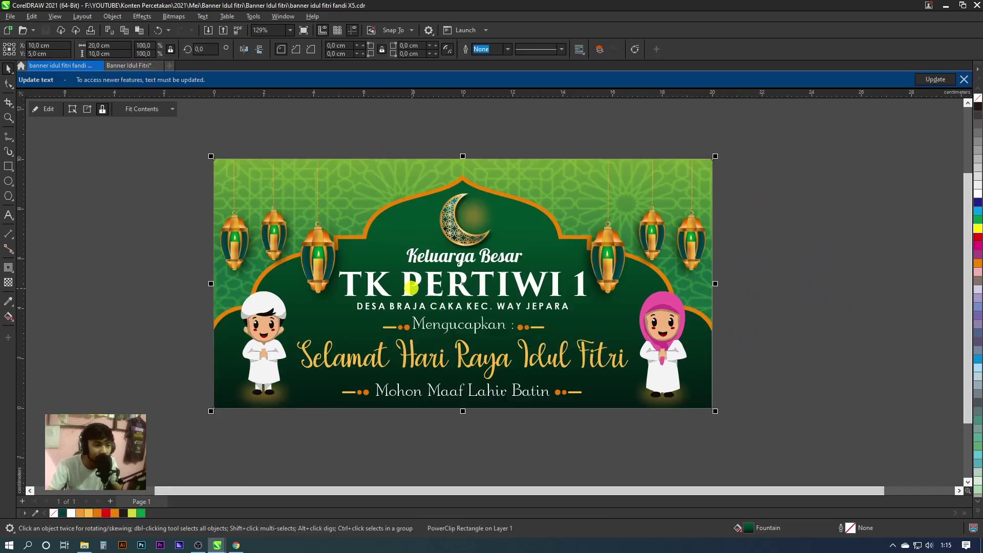
pyautogui.click(440, 279)
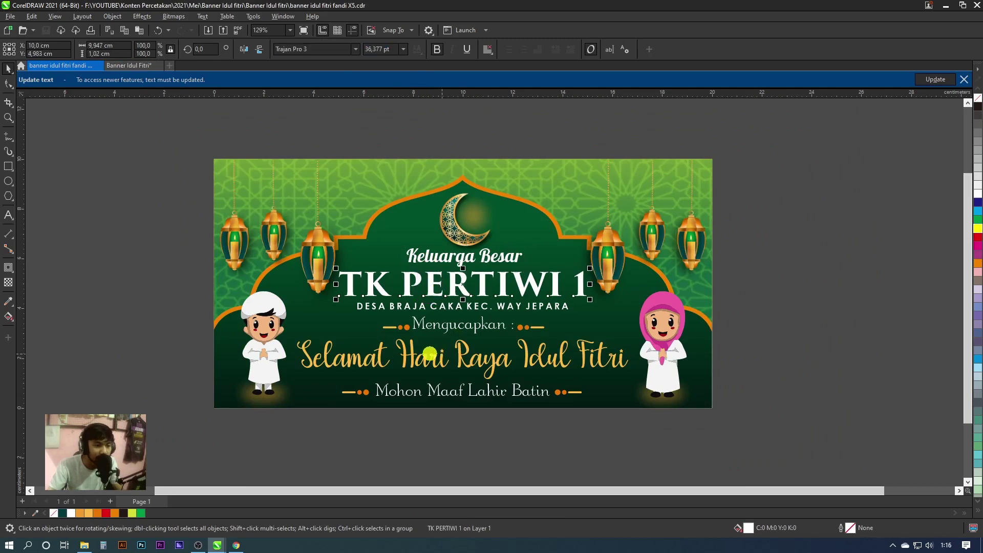
pyautogui.click(427, 356)
pyautogui.click(408, 329)
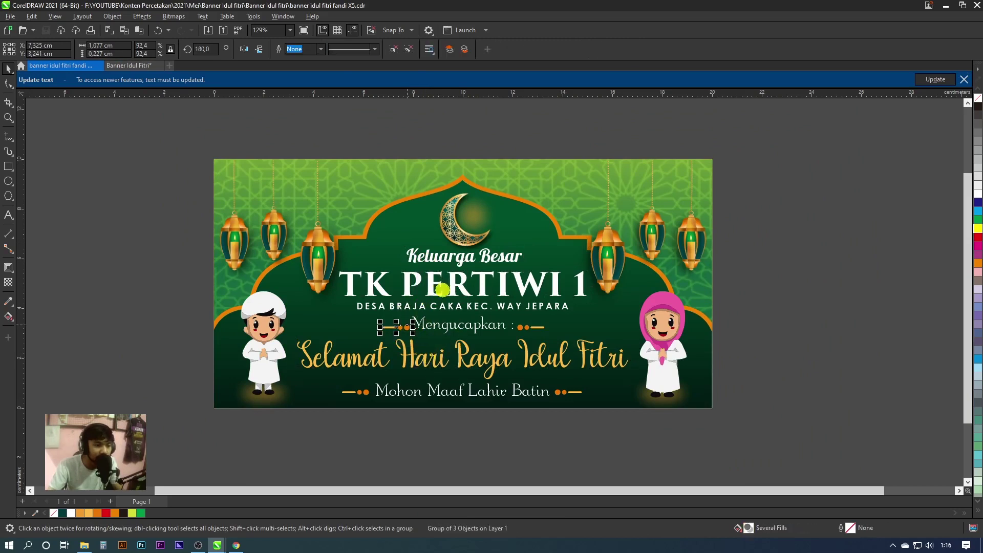
pyautogui.click(455, 148)
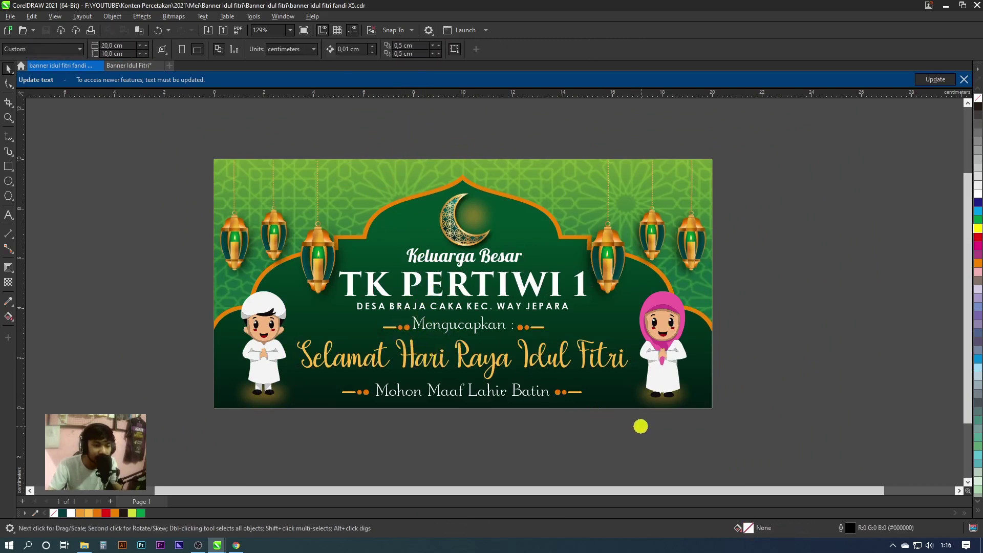
# Step: Marquee-select the reference greeting text and ornaments and bring them into the working banner
pyautogui.moveTo(633, 429); pyautogui.dragTo(300, 249)
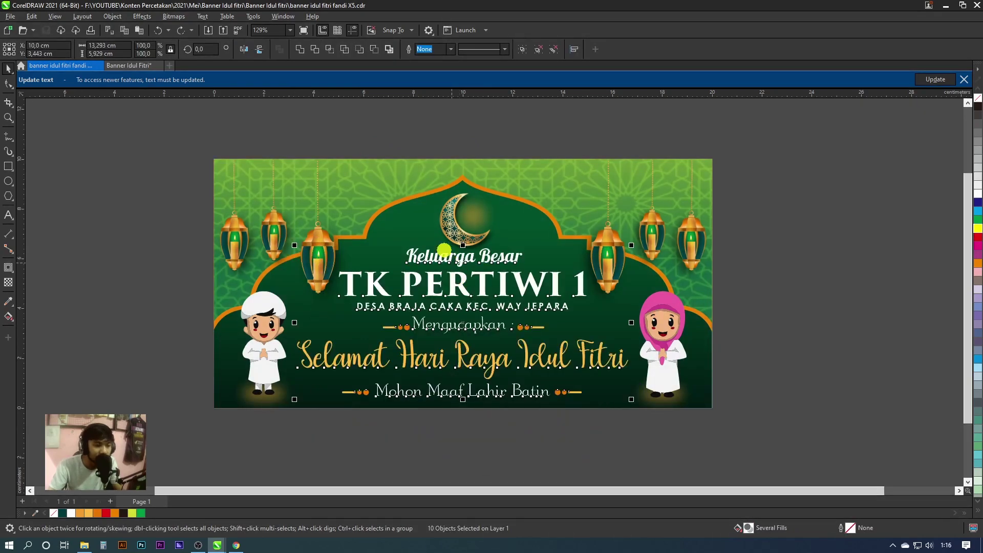
pyautogui.click(125, 66)
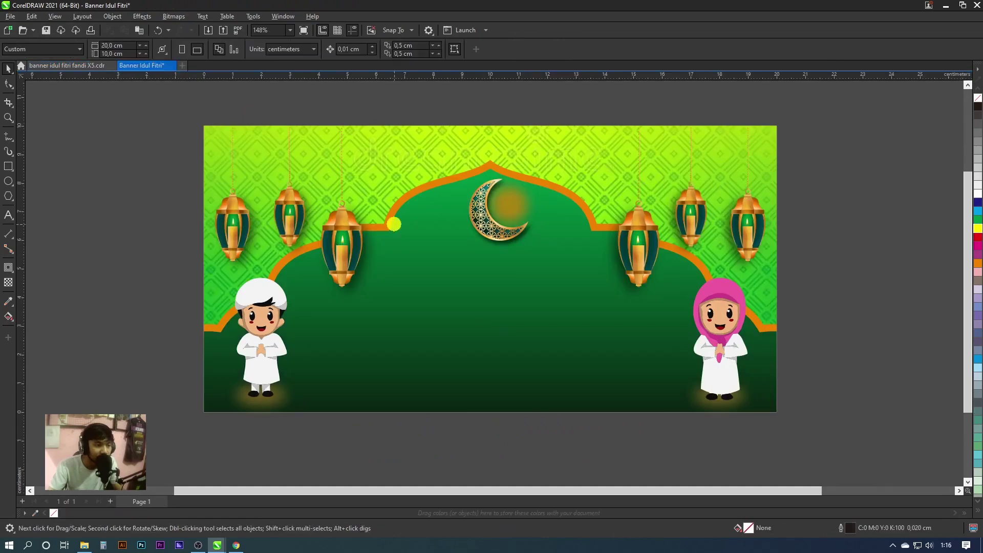
pyautogui.scroll(2, 461, 220)
pyautogui.click(483, 215)
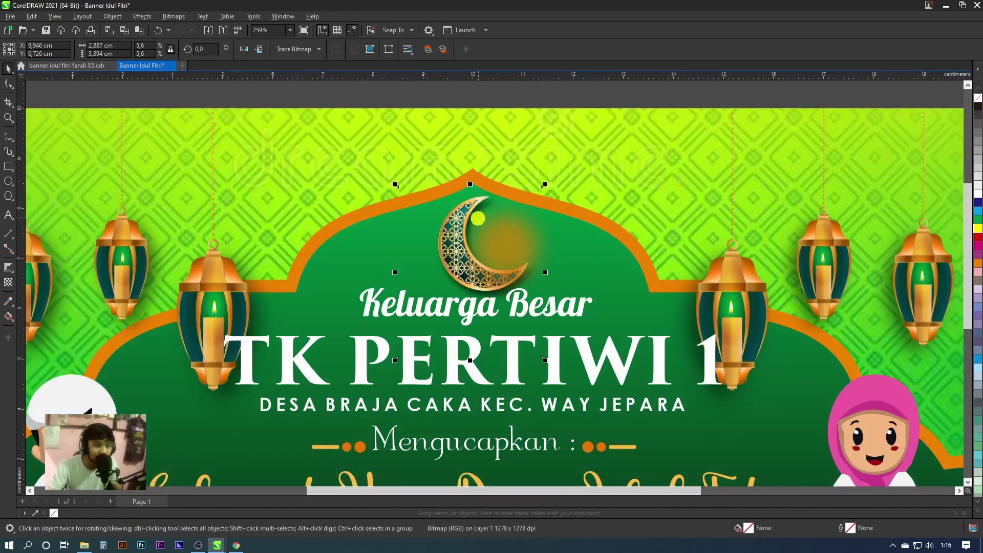
# Step: Select and examine the ornament group left of Mengucapkan
pyautogui.press('Escape')
pyautogui.scroll(-2, 394, 357)
pyautogui.scroll(3, 395, 357)
pyautogui.click(392, 336)
pyautogui.scroll(2, 392, 336)
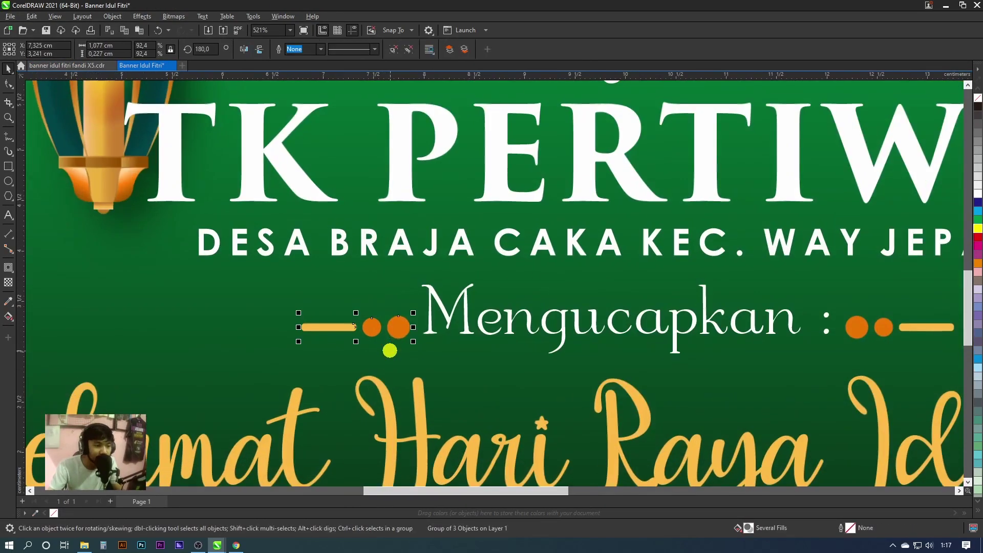
pyautogui.rightClick(398, 331)
pyautogui.click(439, 41)
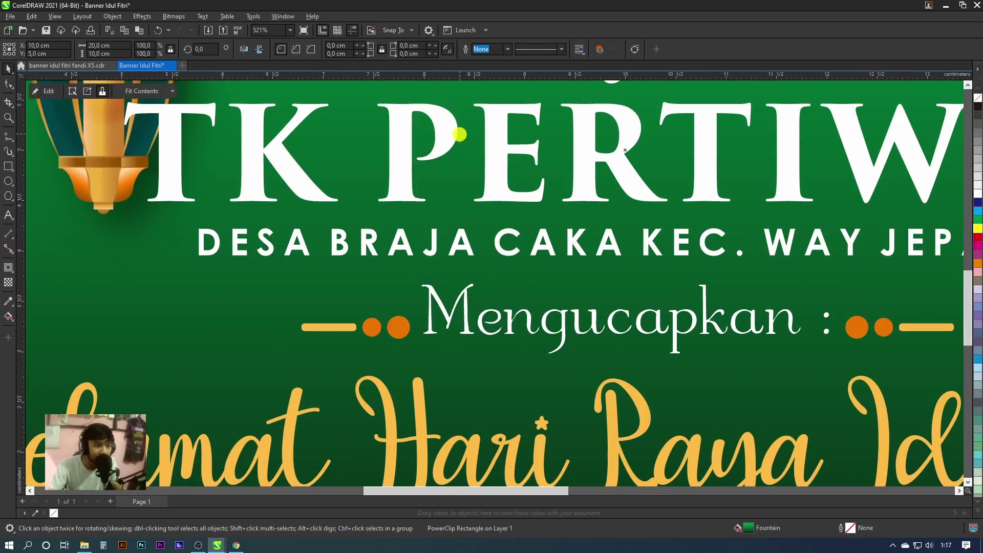
pyautogui.click(456, 131)
pyautogui.scroll(-1, 410, 234)
# Step: Draw a tiny orange circle with no outline left of the Mengucapkan ornament
pyautogui.click(18, 183)
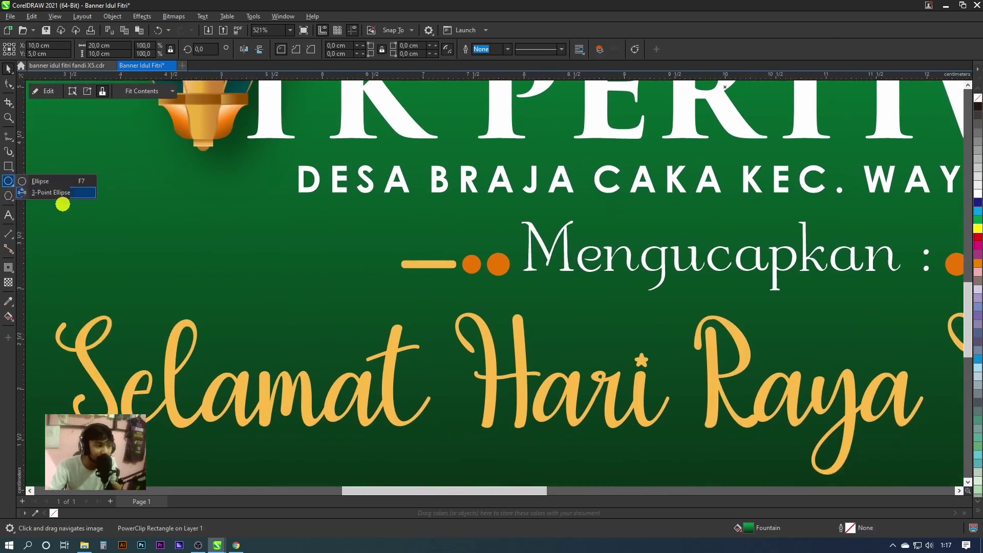
pyautogui.scroll(1, 122, 211)
pyautogui.click(40, 180)
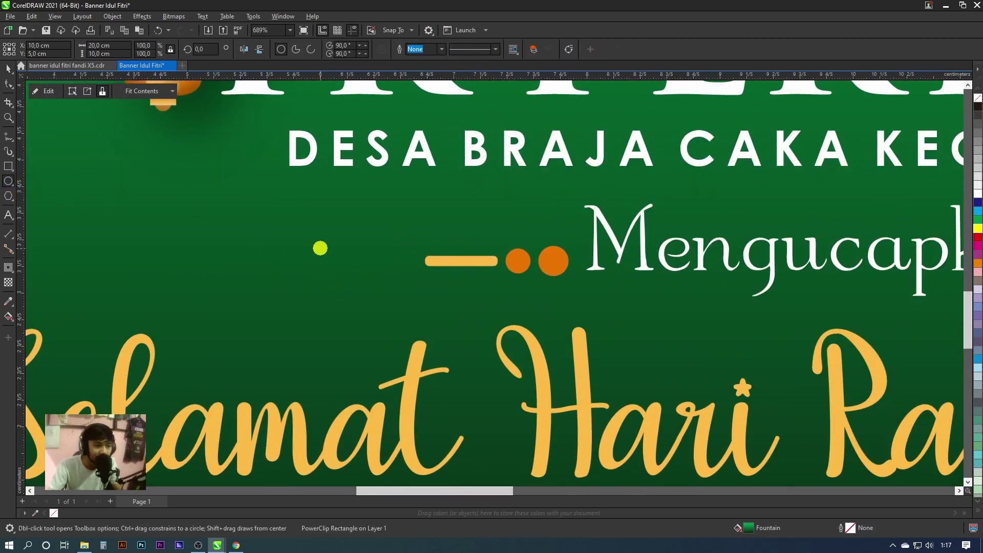
pyautogui.moveTo(322, 251); pyautogui.dragTo(338, 266)
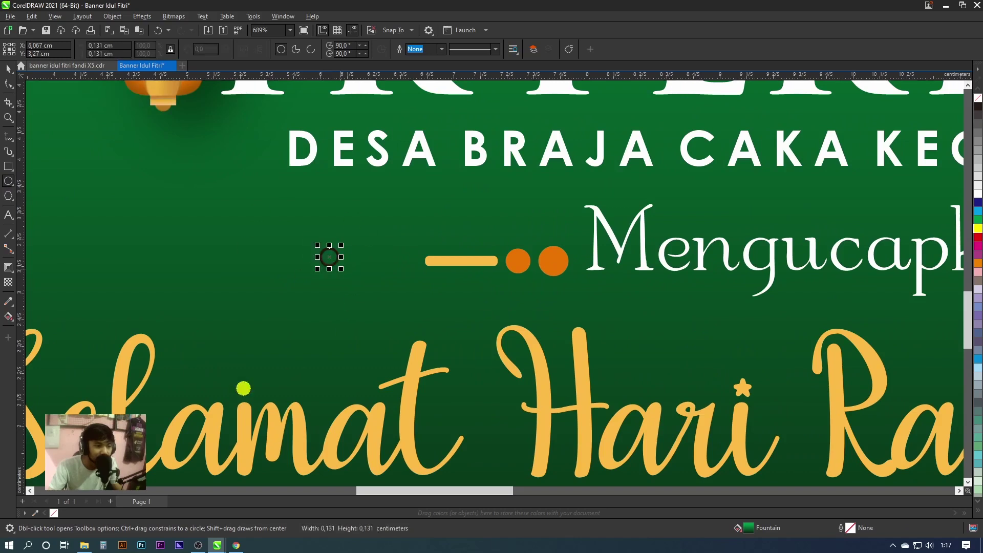
pyautogui.click(978, 263)
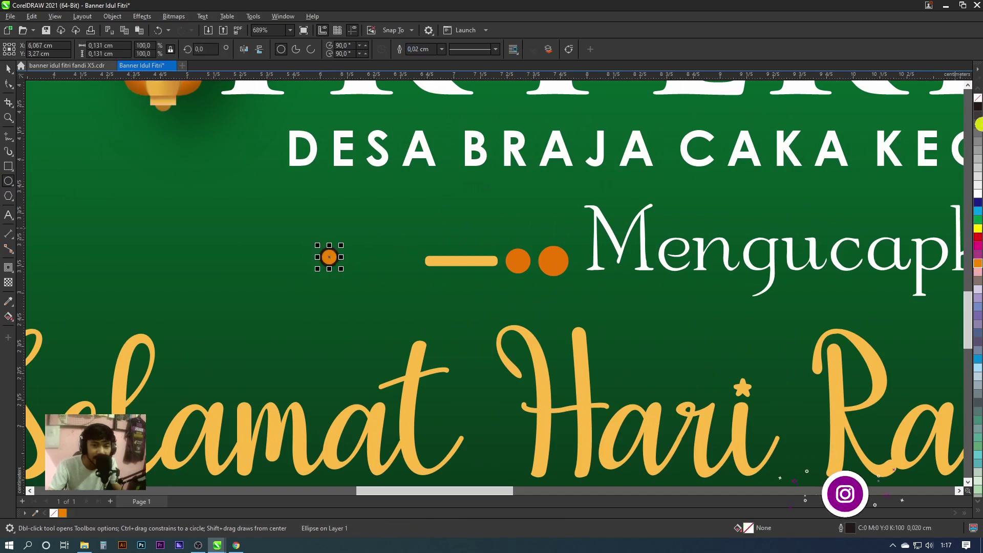
pyautogui.rightClick(979, 97)
pyautogui.click(9, 69)
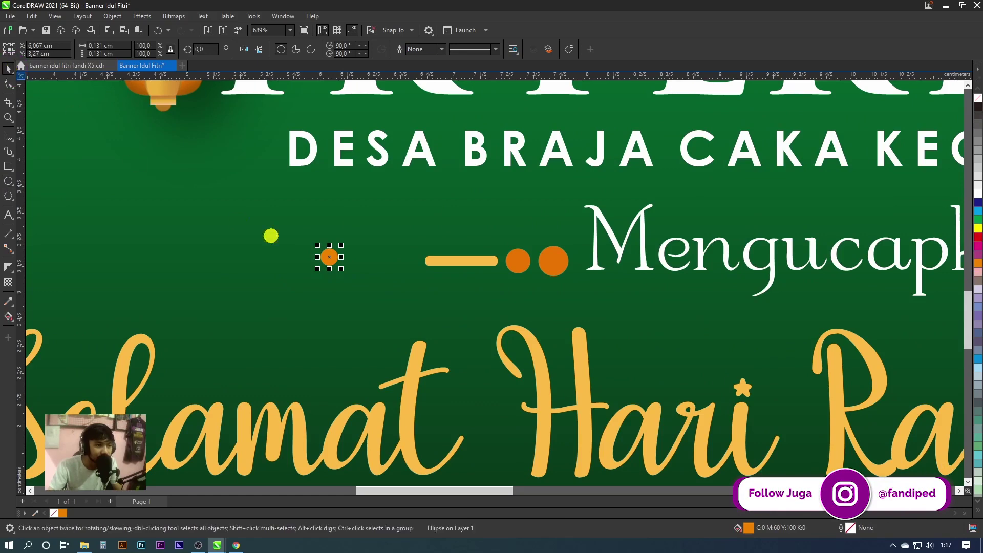
# Step: Place a slightly smaller copy of the orange dot to its left
pyautogui.scroll(2, 314, 254)
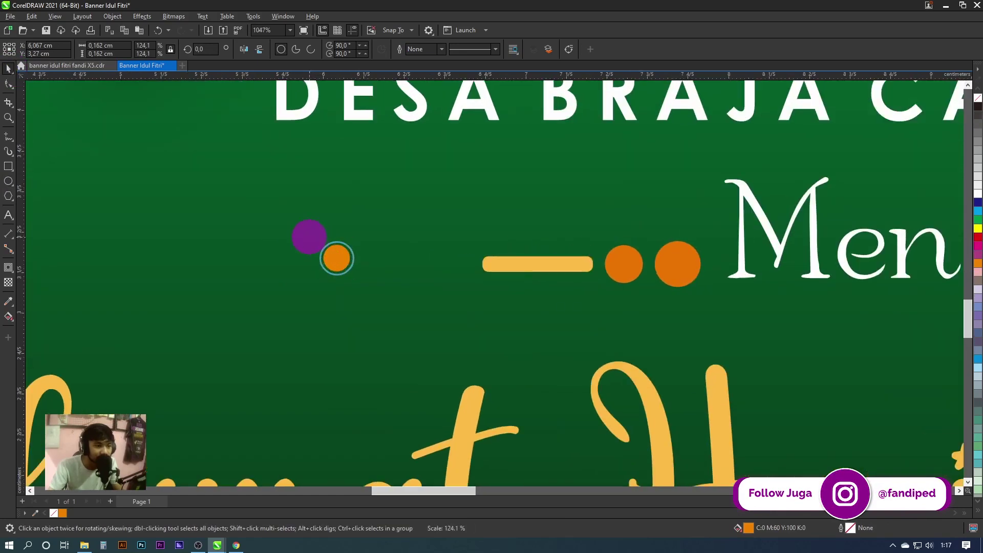
pyautogui.moveTo(342, 262); pyautogui.dragTo(297, 262)
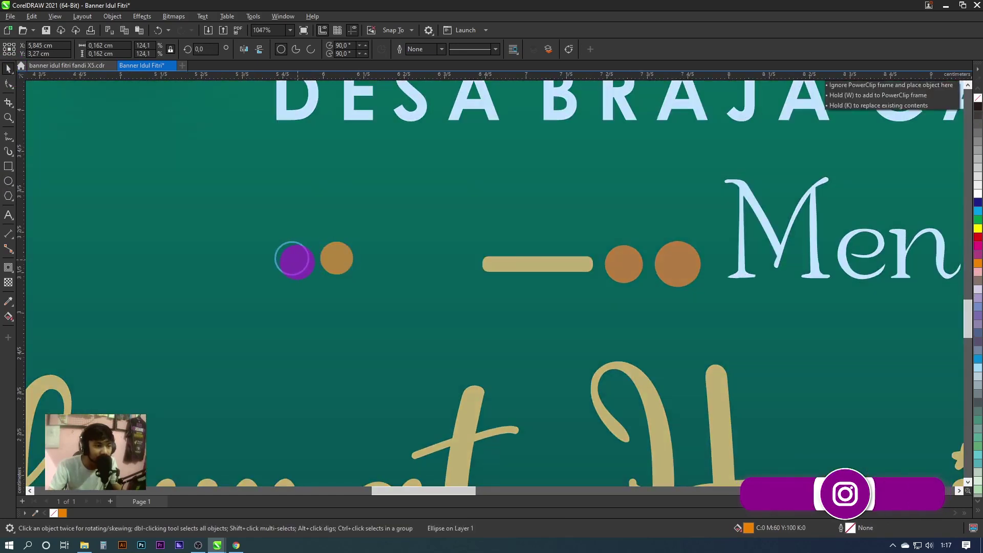
pyautogui.scroll(1, 311, 244)
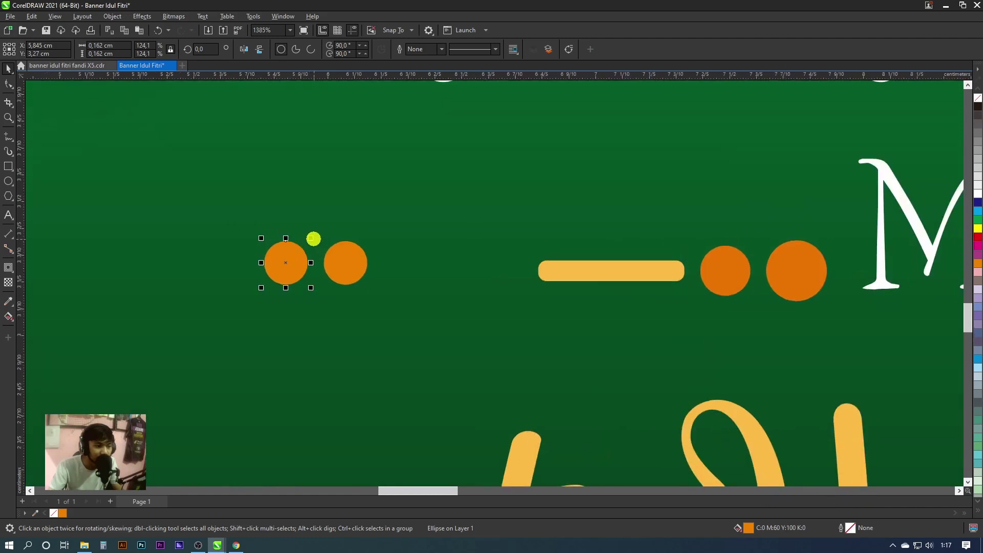
pyautogui.moveTo(313, 239); pyautogui.dragTo(296, 264)
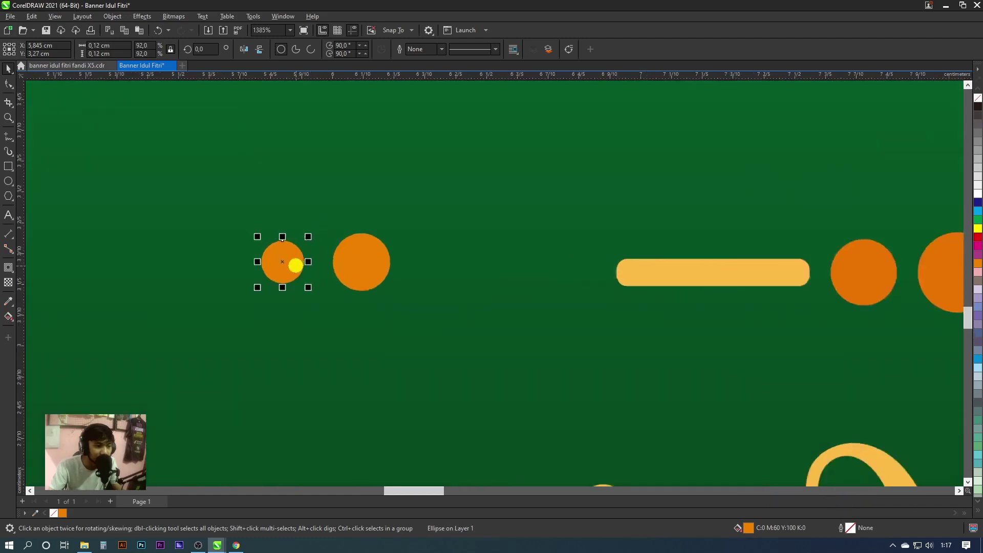
pyautogui.scroll(-1, 358, 258)
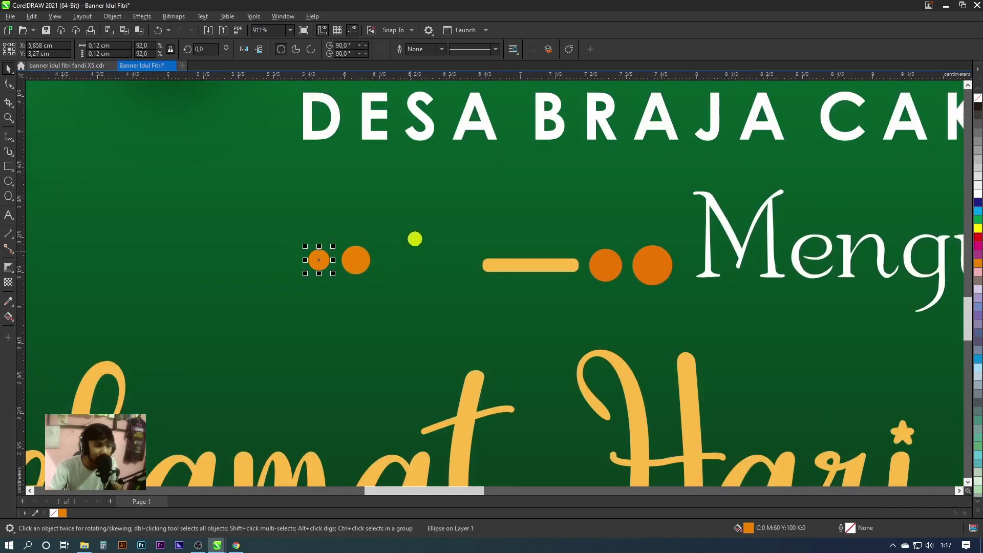
pyautogui.click(415, 238)
pyautogui.click(9, 167)
# Step: Draw a thin yellow bar with no outline left of the two orange dots
pyautogui.scroll(1, 308, 263)
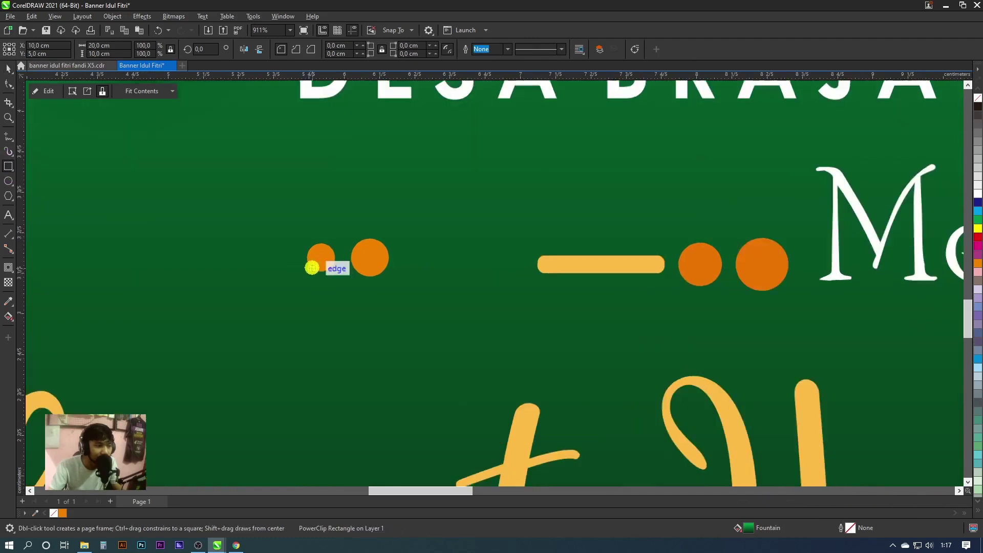
pyautogui.moveTo(298, 260); pyautogui.dragTo(211, 249)
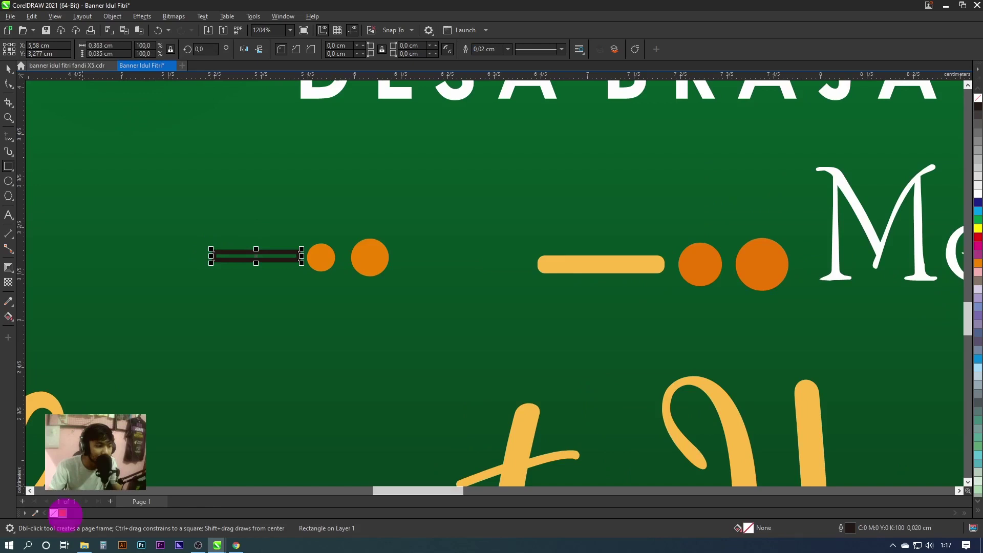
pyautogui.click(63, 512)
pyautogui.rightClick(53, 513)
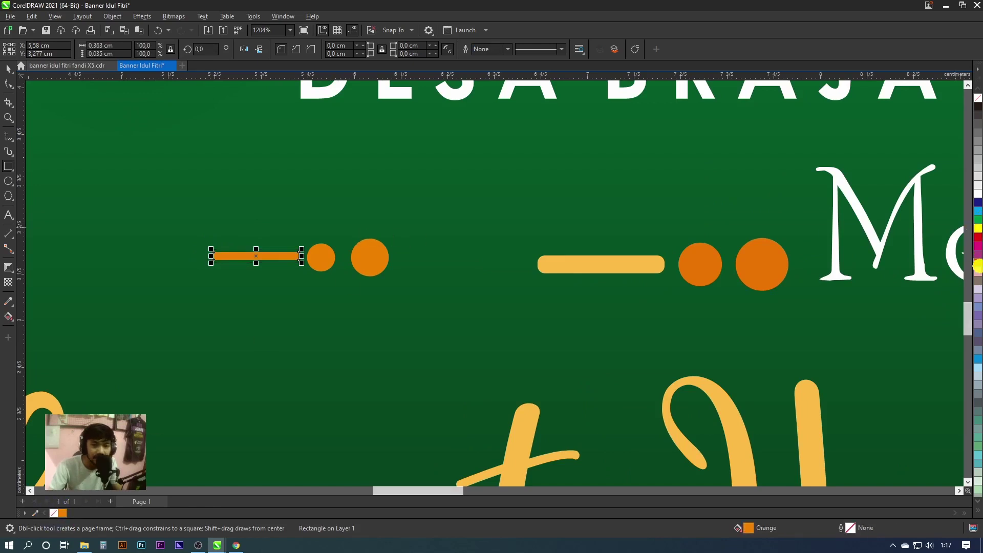
pyautogui.click(977, 229)
# Step: Round the yellow bar's corners completely into a dash with rounded ends
pyautogui.click(7, 83)
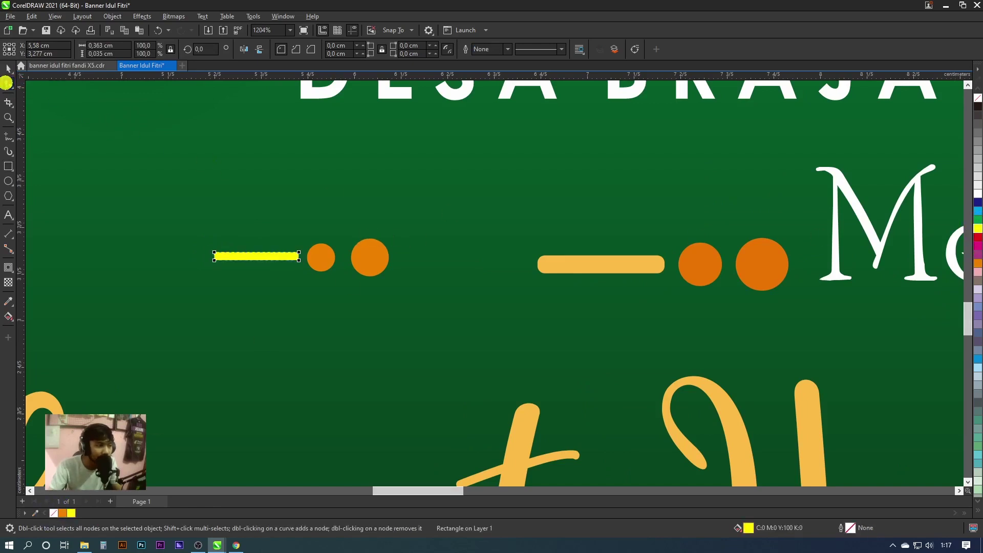
pyautogui.scroll(2, 184, 229)
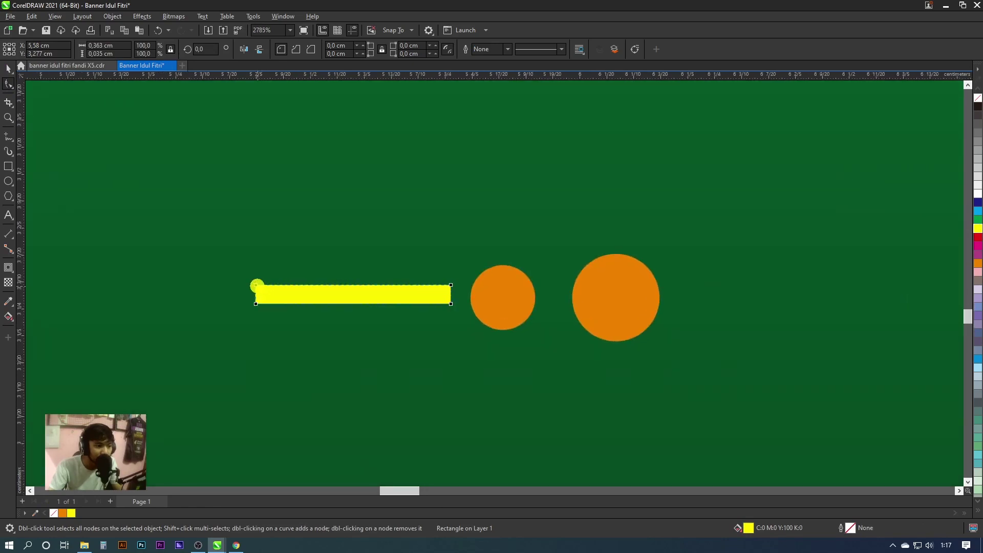
pyautogui.moveTo(256, 284); pyautogui.dragTo(285, 285)
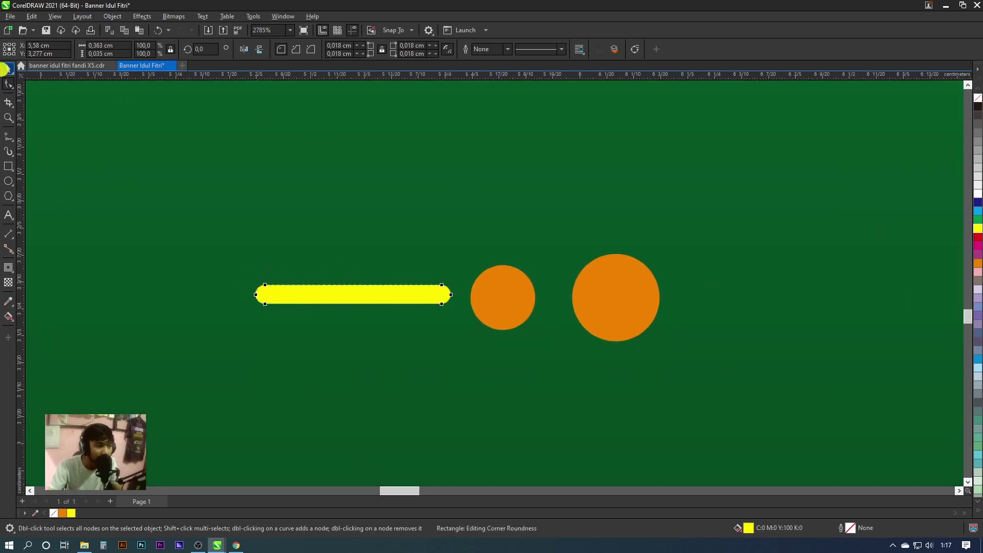
pyautogui.click(7, 68)
pyautogui.scroll(-3, 311, 250)
pyautogui.scroll(-1, 446, 270)
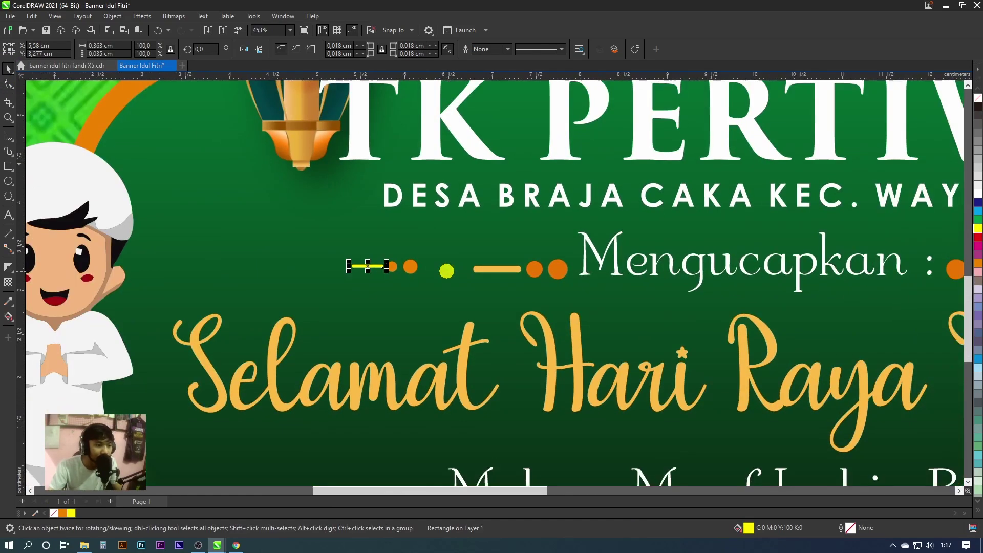
pyautogui.scroll(-1, 446, 270)
pyautogui.click(492, 264)
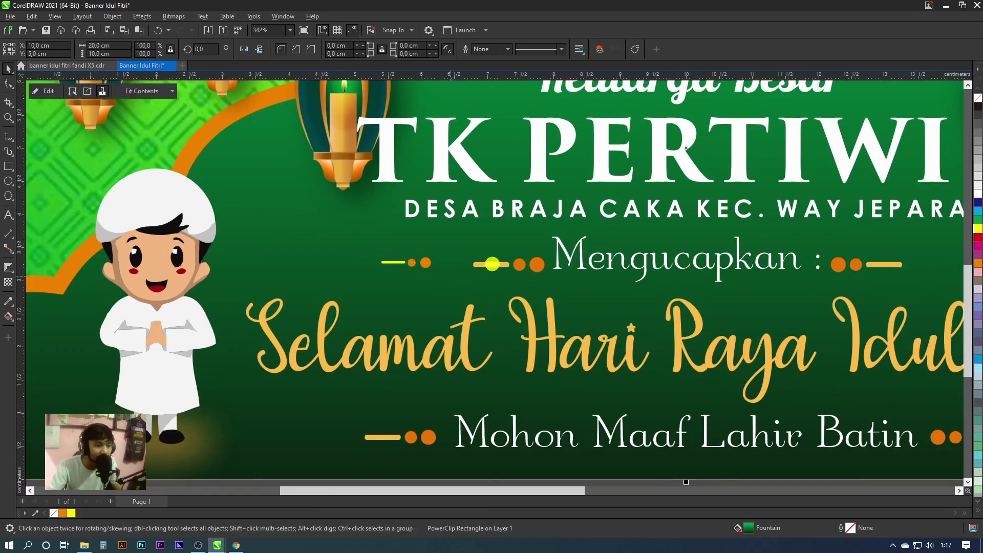